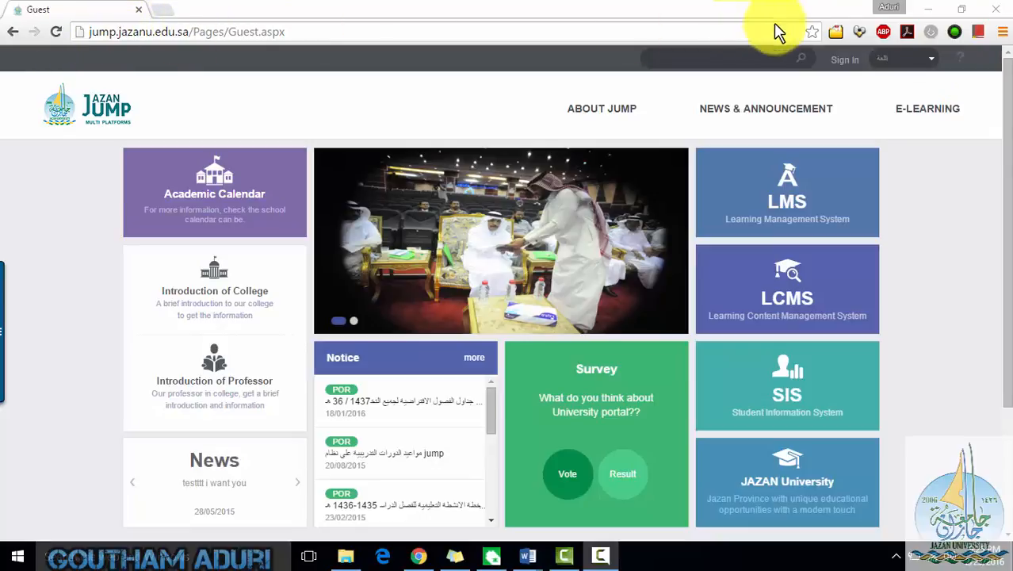
# Set the portal language to English and open the Learning Content Management System (LCMS)
pyautogui.click(916, 61)
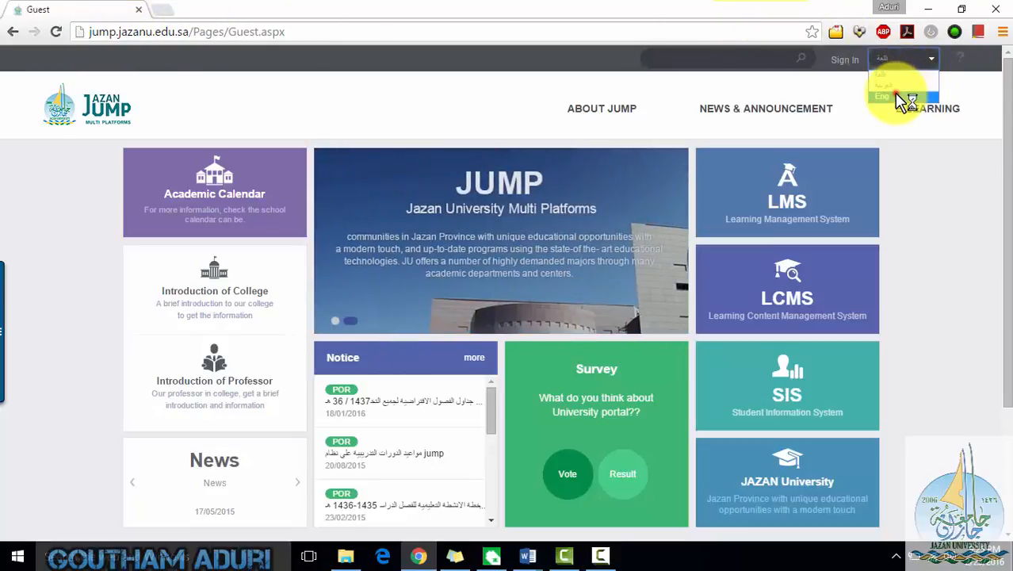
pyautogui.click(900, 96)
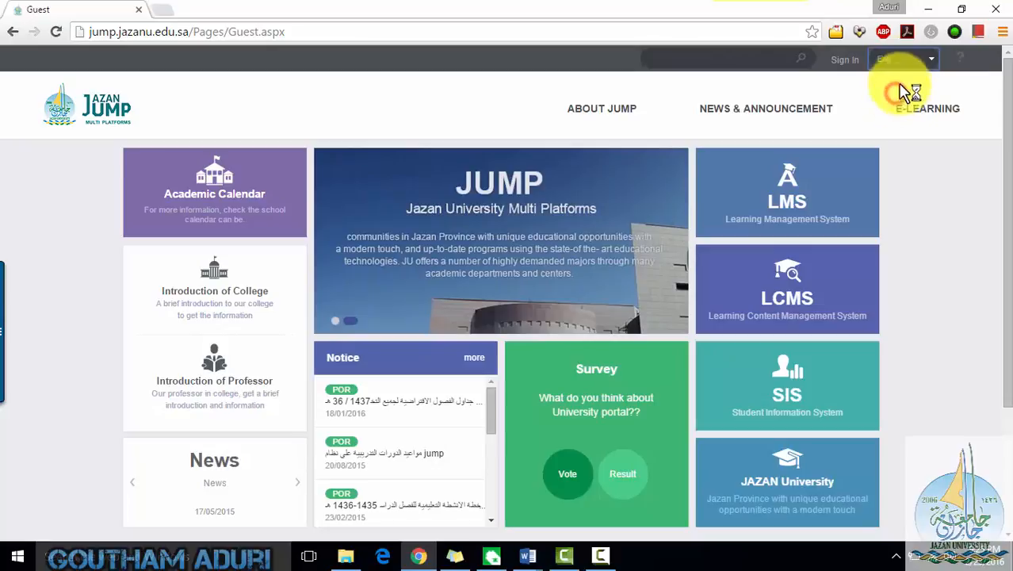
pyautogui.click(797, 295)
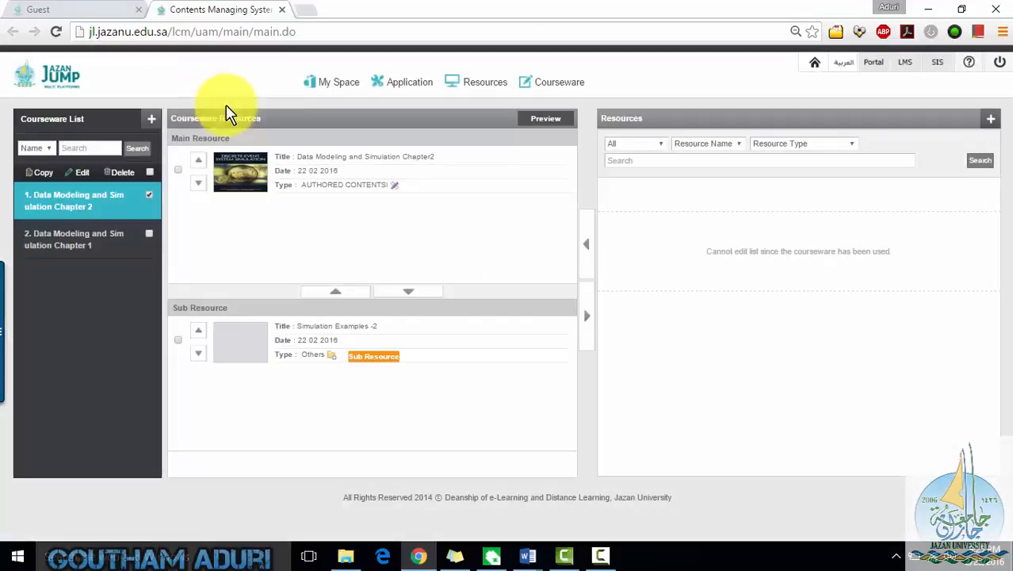
# Open the My Resource list in My Space and start adding a new resource of type Web Contents
pyautogui.moveTo(343, 96)
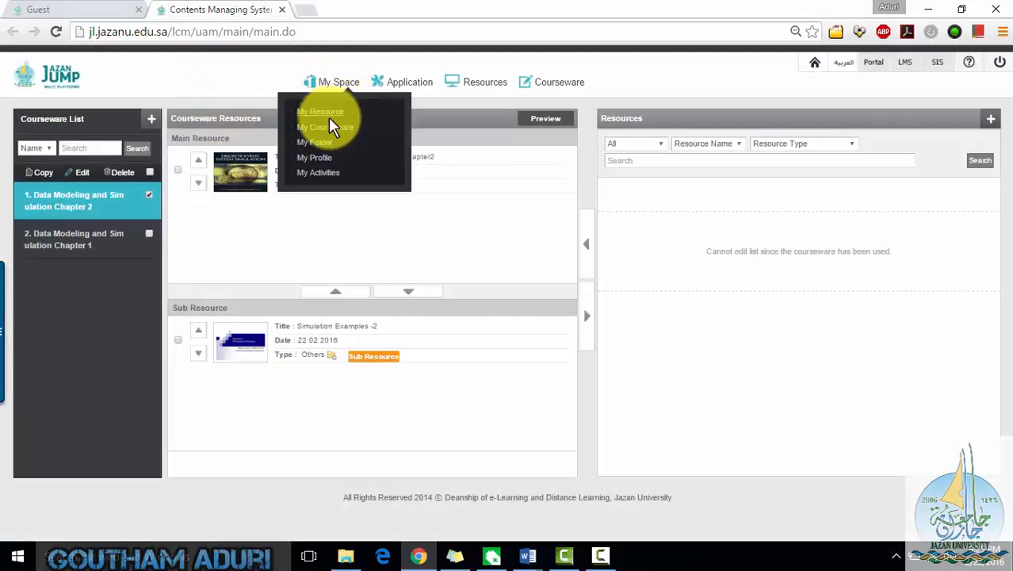
pyautogui.click(330, 113)
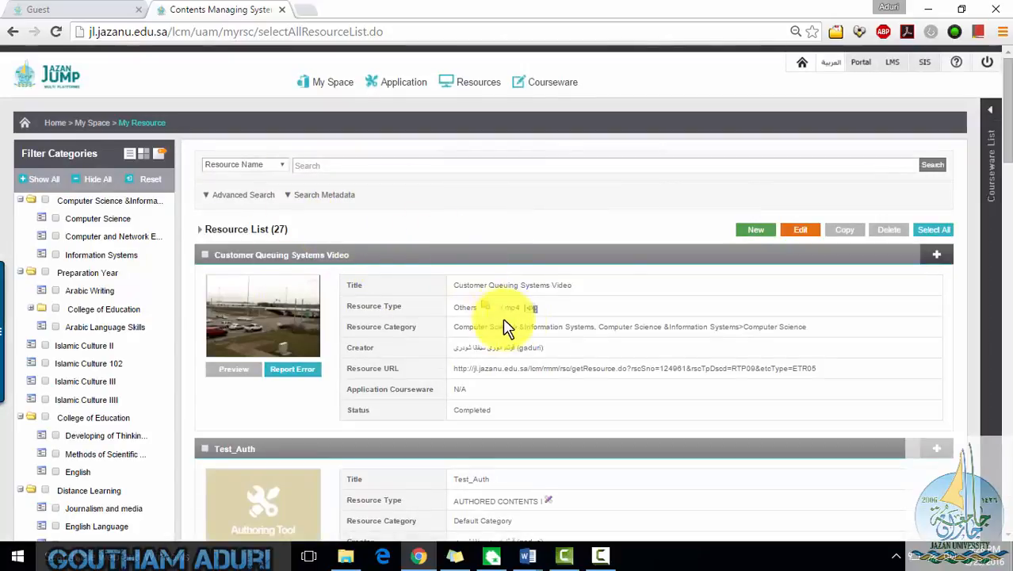
pyautogui.scroll(-3, 491, 306)
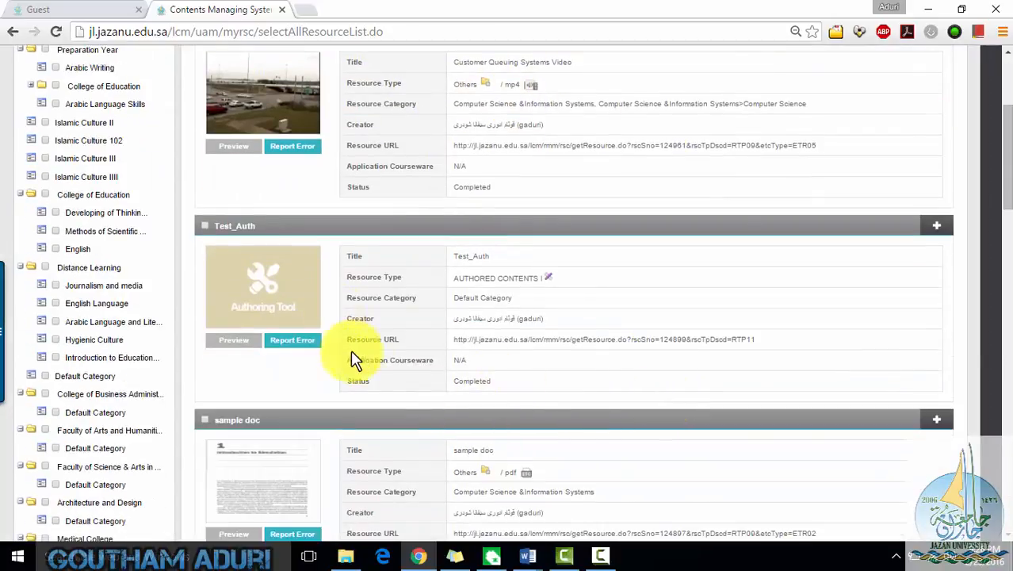
pyautogui.scroll(3, 502, 283)
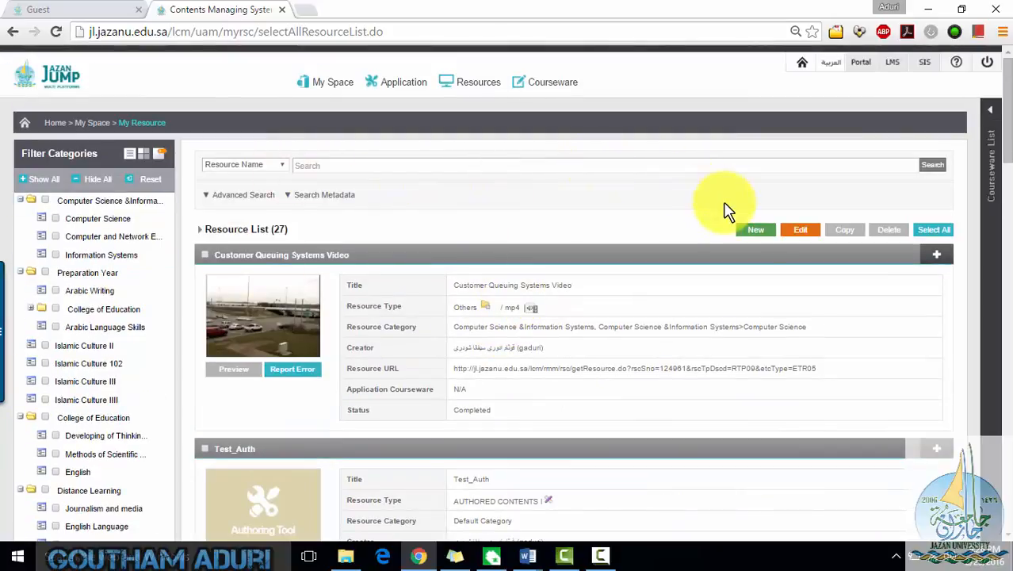
pyautogui.click(762, 234)
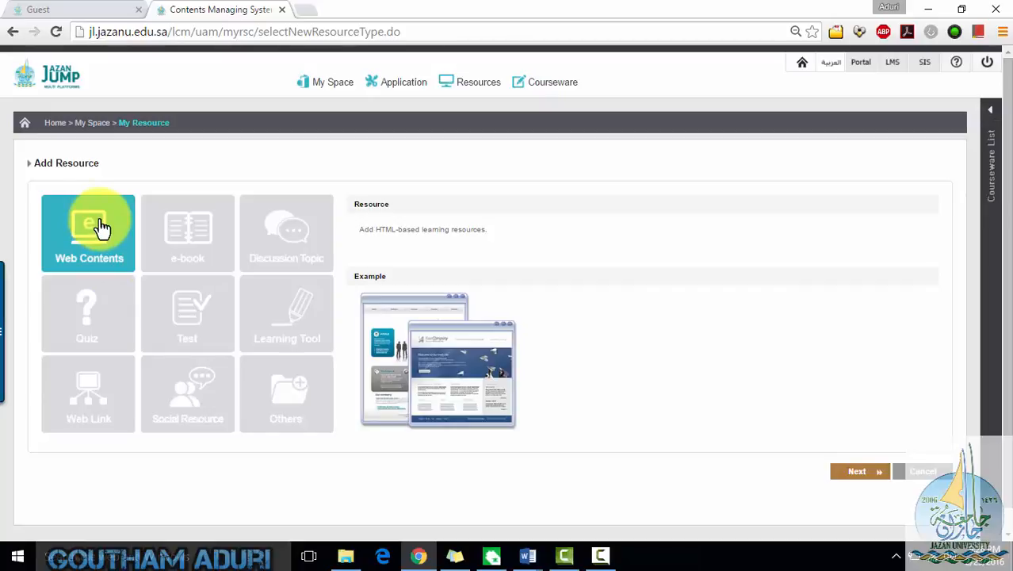
pyautogui.click(864, 473)
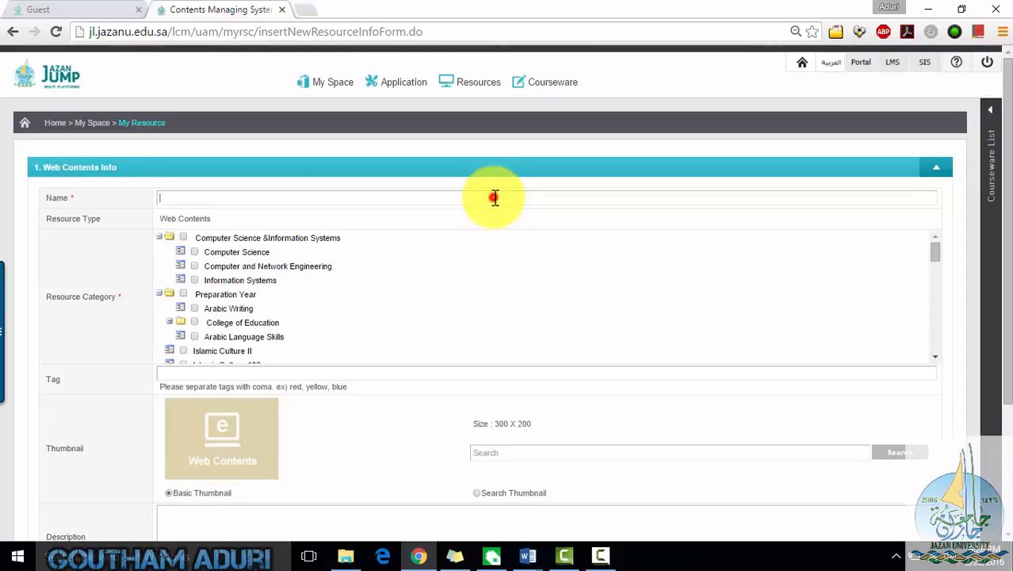
# Name the resource "Data Modeling and Simulation Reference Web" and assign the Computer Science & Information Systems category with its Computer Science subcategory
pyautogui.click(494, 197)
pyautogui.write('Da')
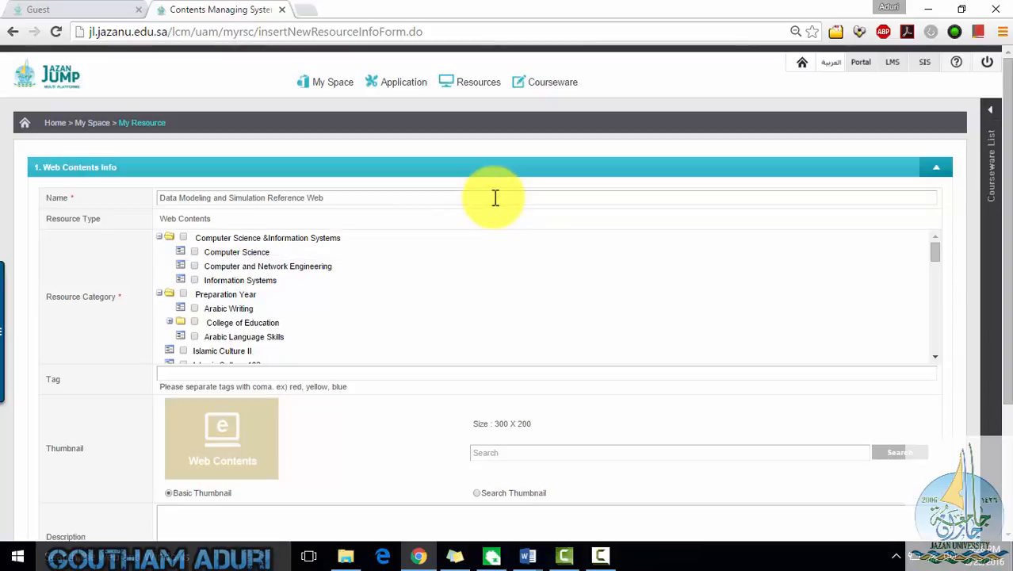
pyautogui.click(183, 237)
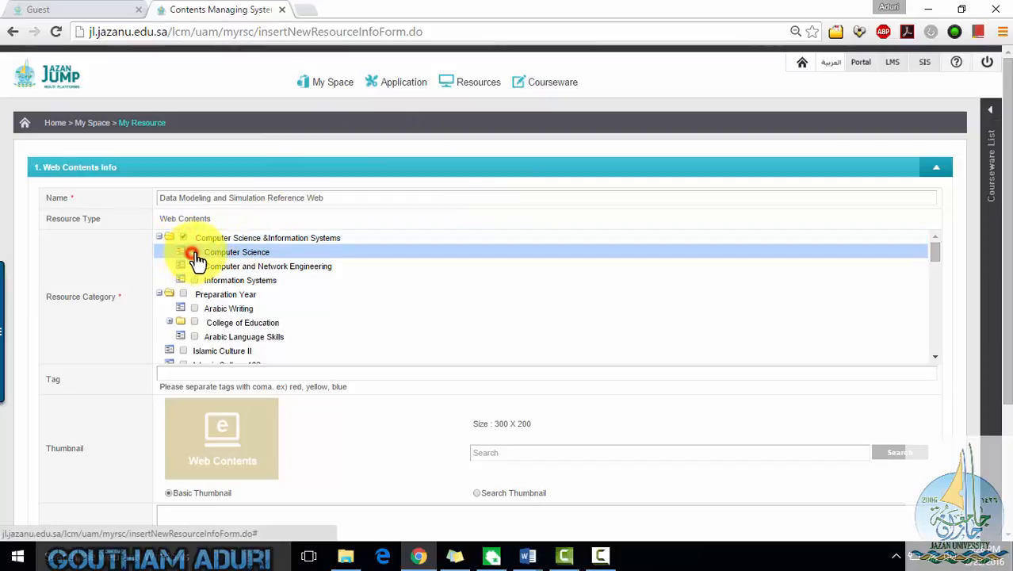
pyautogui.scroll(-2, 826, 283)
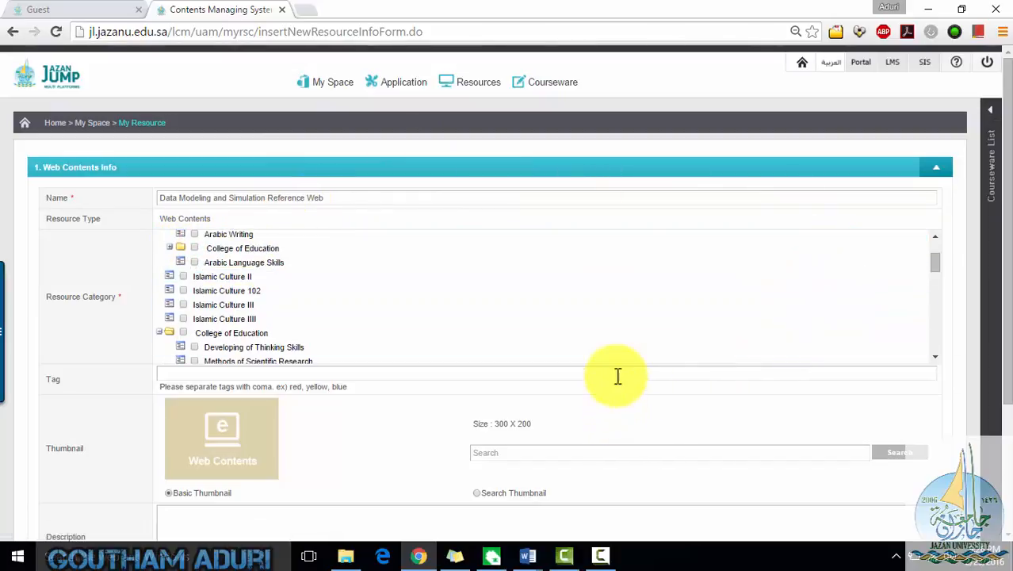
# Tag the resource with the suggested Data Modeling and Simulation entry followed by "Web Ref", and proceed to the additional settings
pyautogui.write('Data')
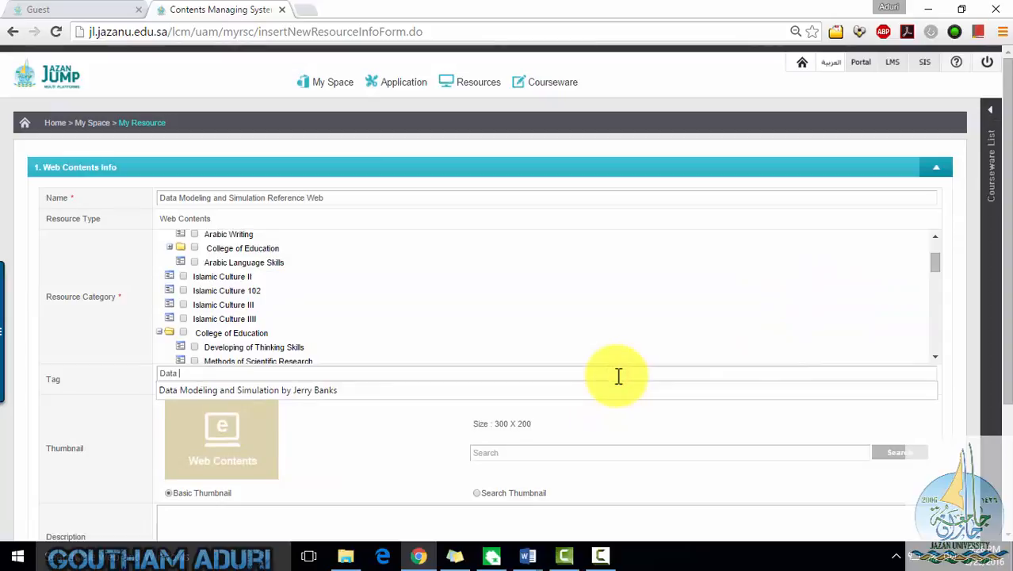
pyautogui.press('Down')
pyautogui.press('Return')
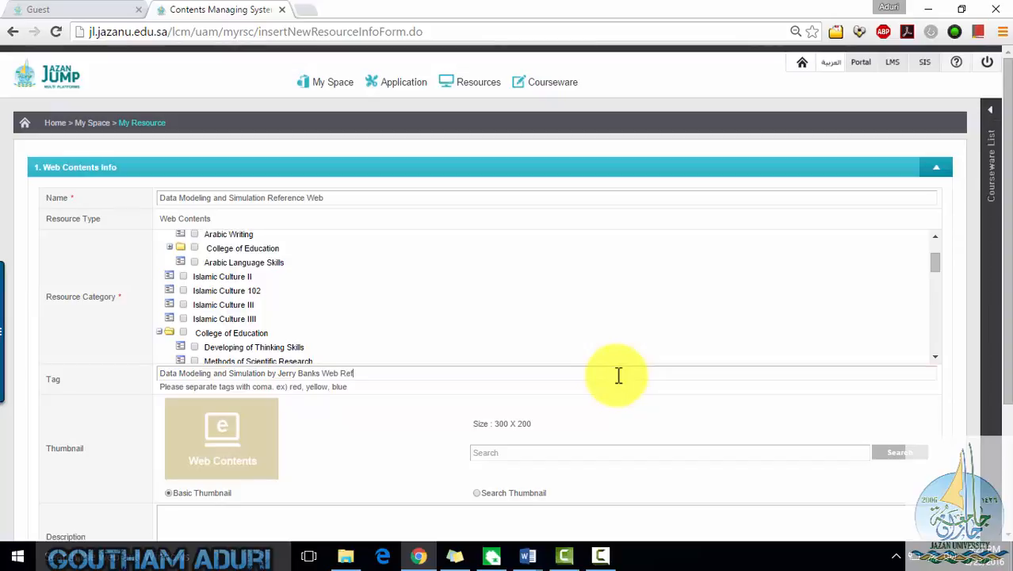
pyautogui.scroll(-3, 619, 375)
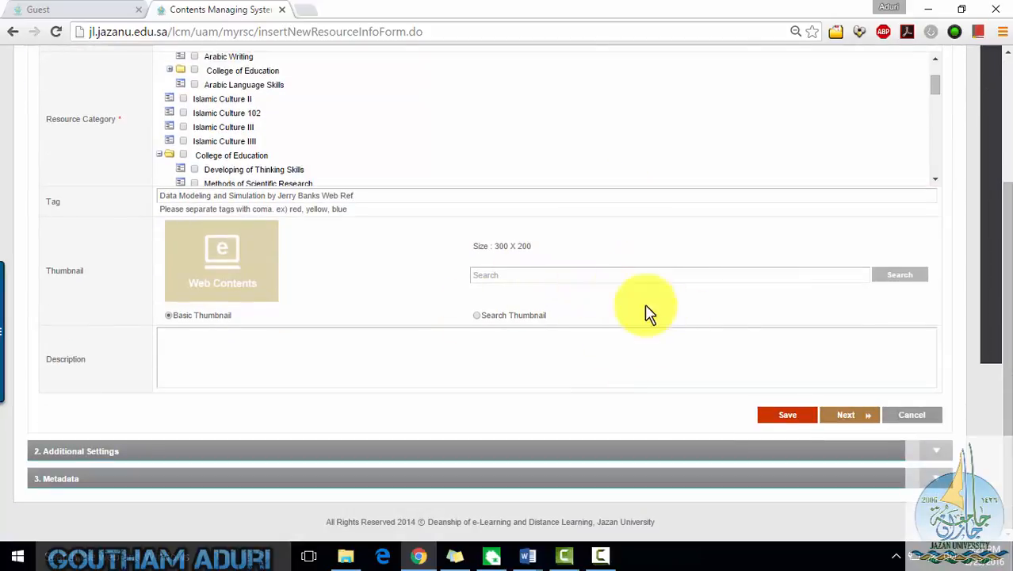
pyautogui.click(843, 418)
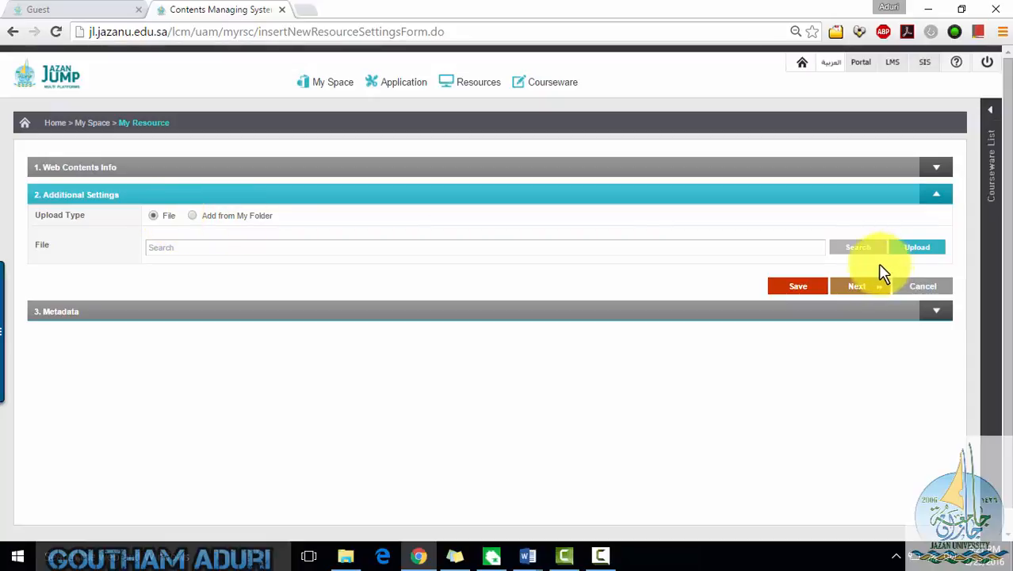
# Choose "Simulation _ Real Statistics Using Excel.html" from Documents > DMS_CourseWare > WebContent as the resource file
pyautogui.click(860, 248)
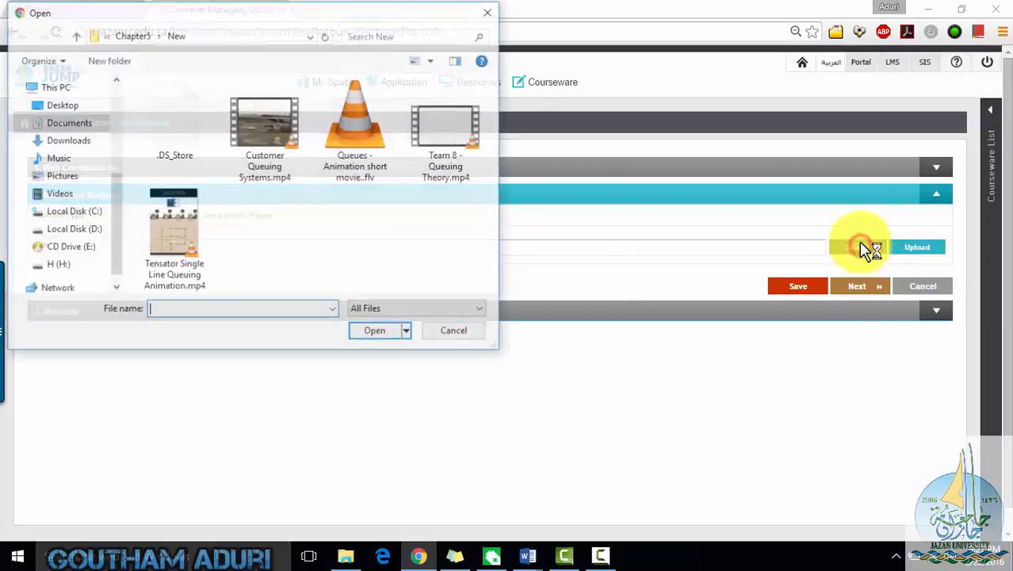
pyautogui.click(132, 35)
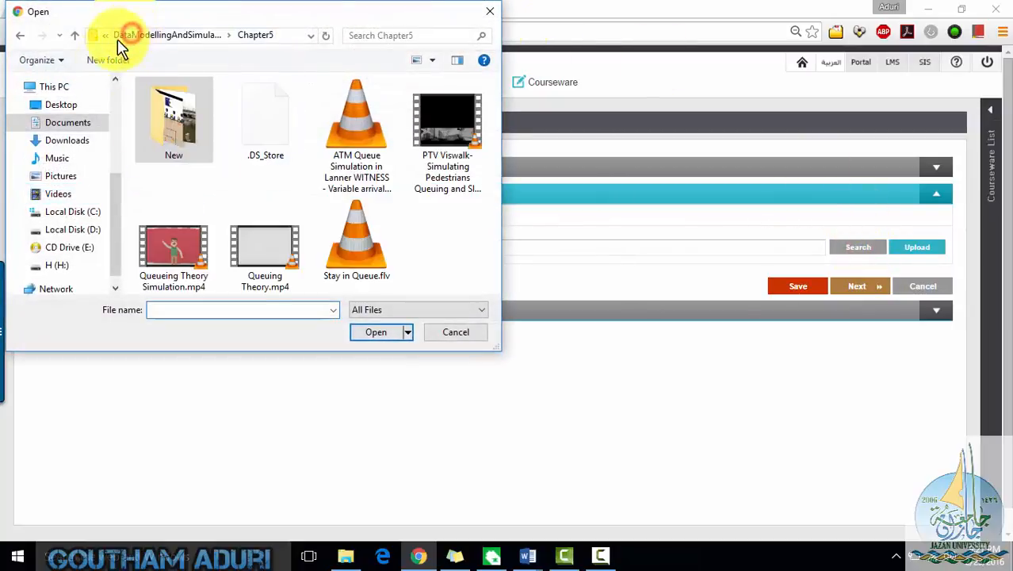
pyautogui.click(70, 127)
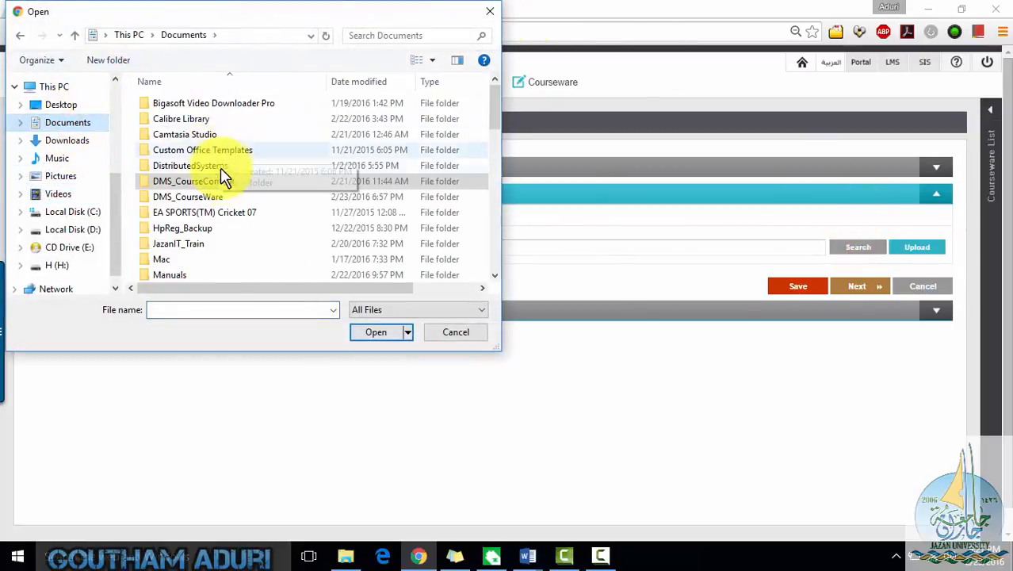
pyautogui.doubleClick(210, 197)
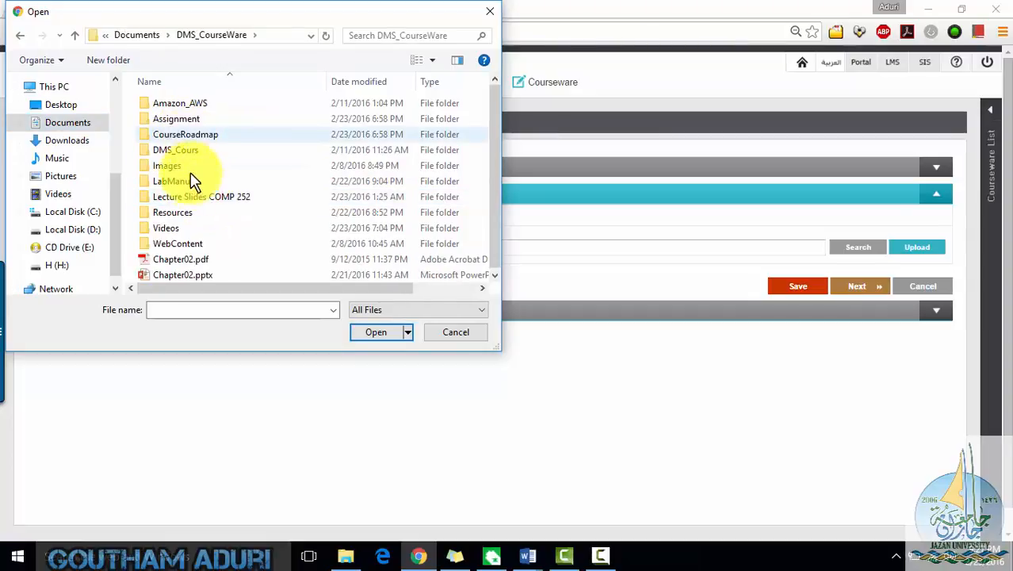
pyautogui.doubleClick(196, 244)
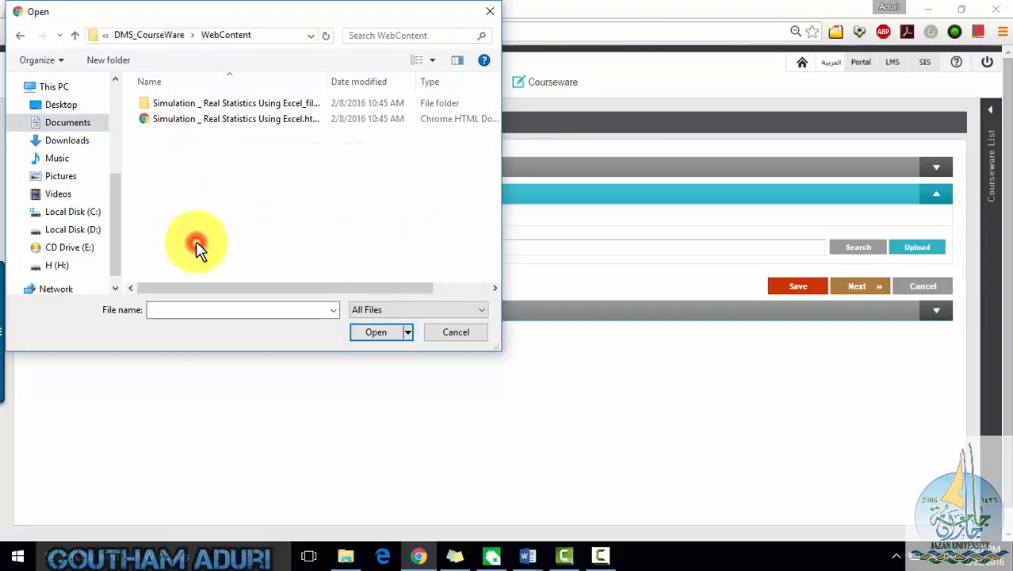
pyautogui.doubleClick(202, 118)
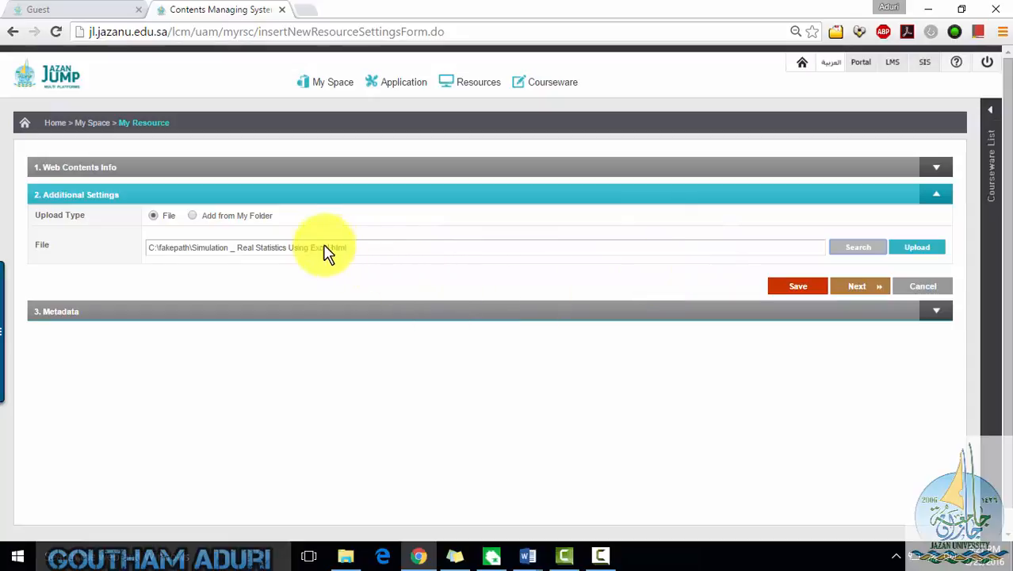
# Upload the chosen HTML file and mark it as the start file of the web contents
pyautogui.click(855, 290)
pyautogui.click(508, 341)
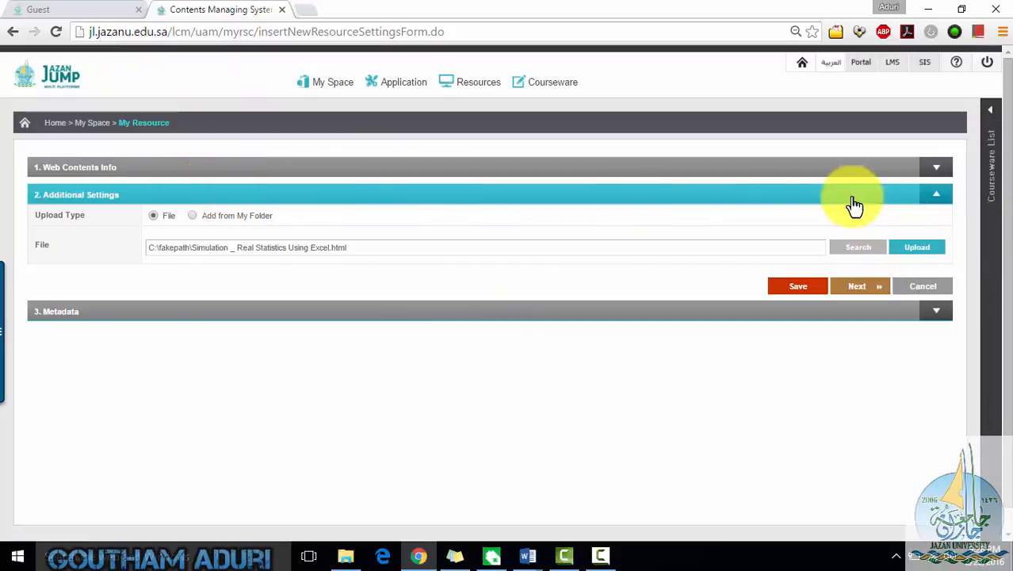
pyautogui.click(931, 250)
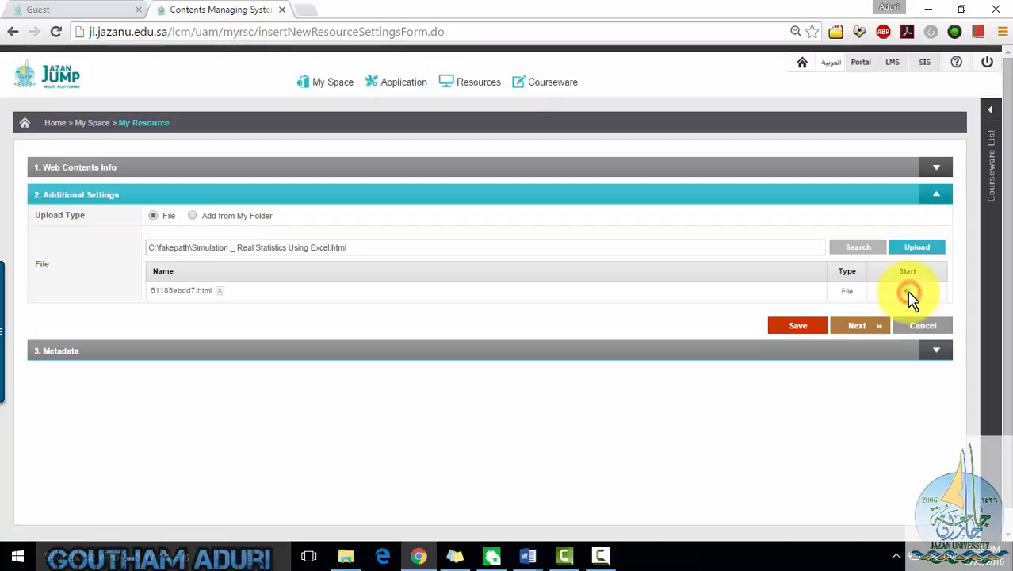
pyautogui.click(906, 291)
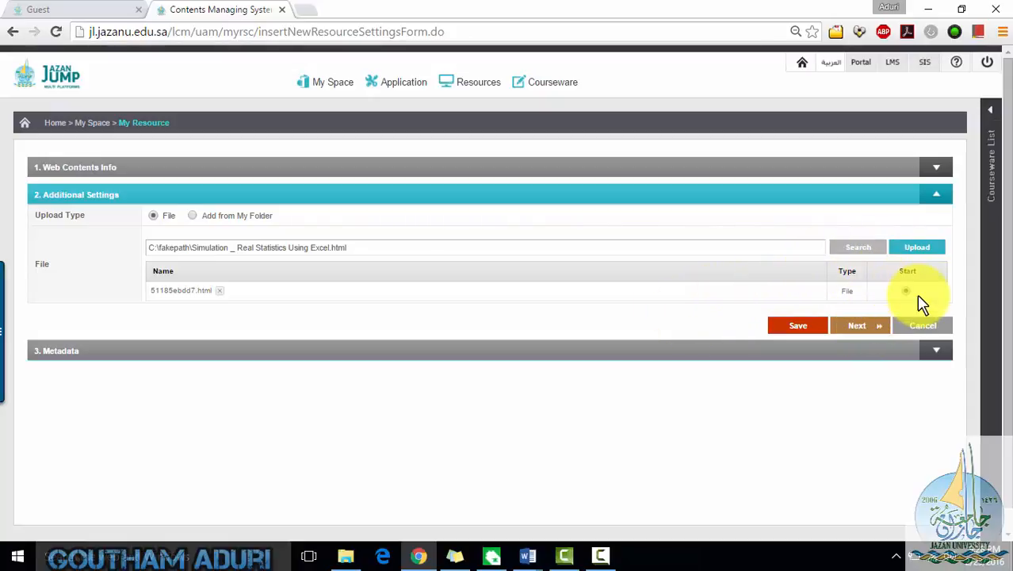
# Proceed to the metadata section, complete the resource without metadata and save it
pyautogui.click(866, 327)
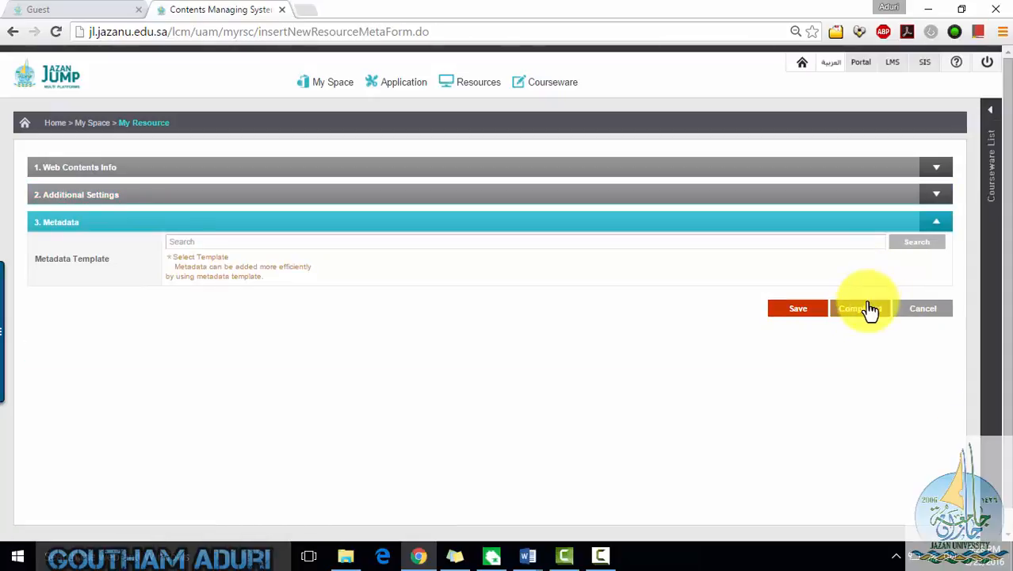
pyautogui.click(869, 309)
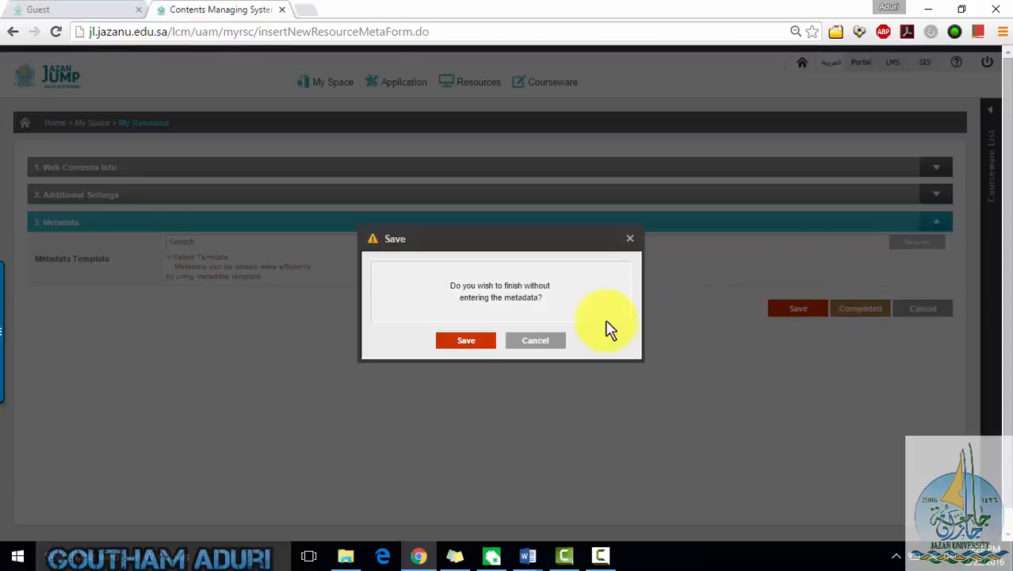
pyautogui.click(483, 343)
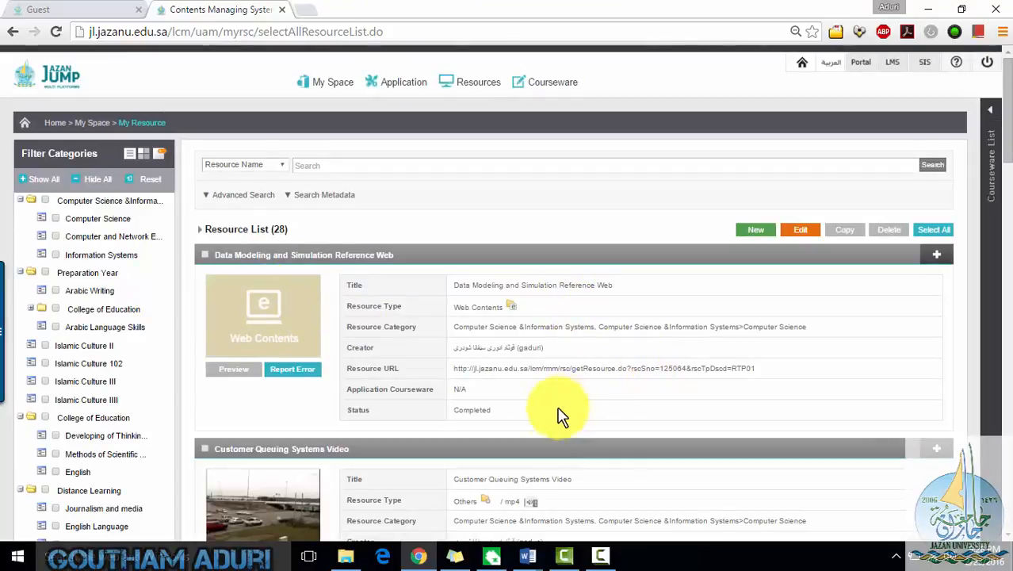
# Expand the details of the Data Modeling and Simulation Reference Web resource and set its sharing status to Share with all
pyautogui.click(935, 254)
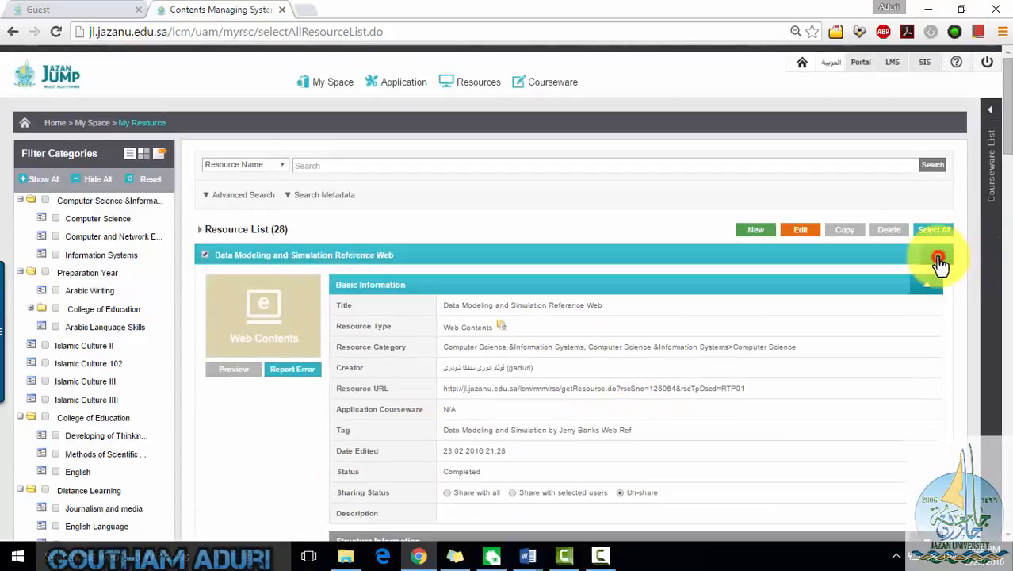
pyautogui.click(446, 494)
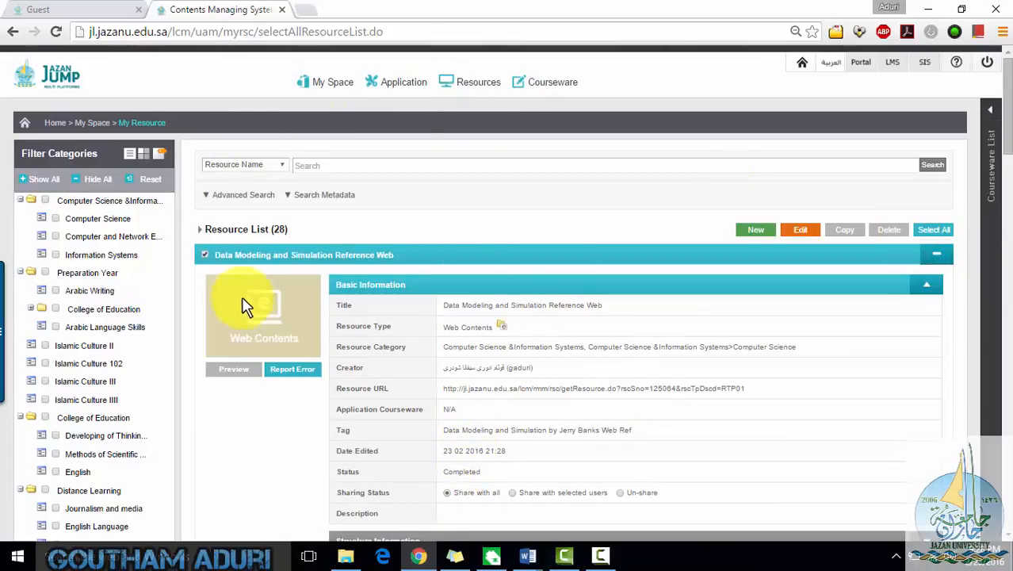
# Preview the new web contents resource and examine how the uploaded page's text, tables and images are displayed
pyautogui.click(236, 373)
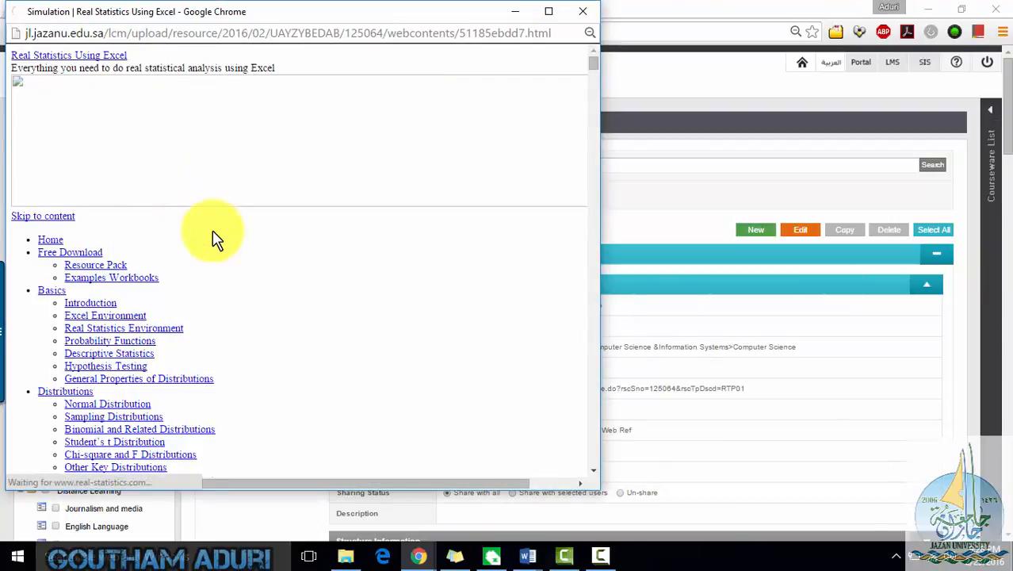
pyautogui.scroll(-15, 212, 237)
pyautogui.scroll(-20, 215, 237)
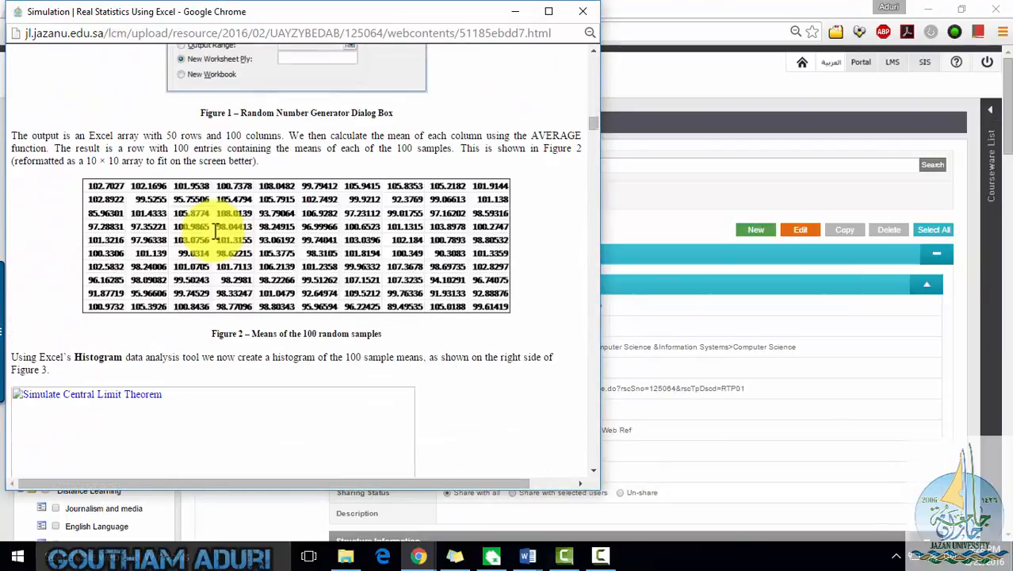
pyautogui.scroll(-10, 217, 240)
pyautogui.scroll(1, 214, 277)
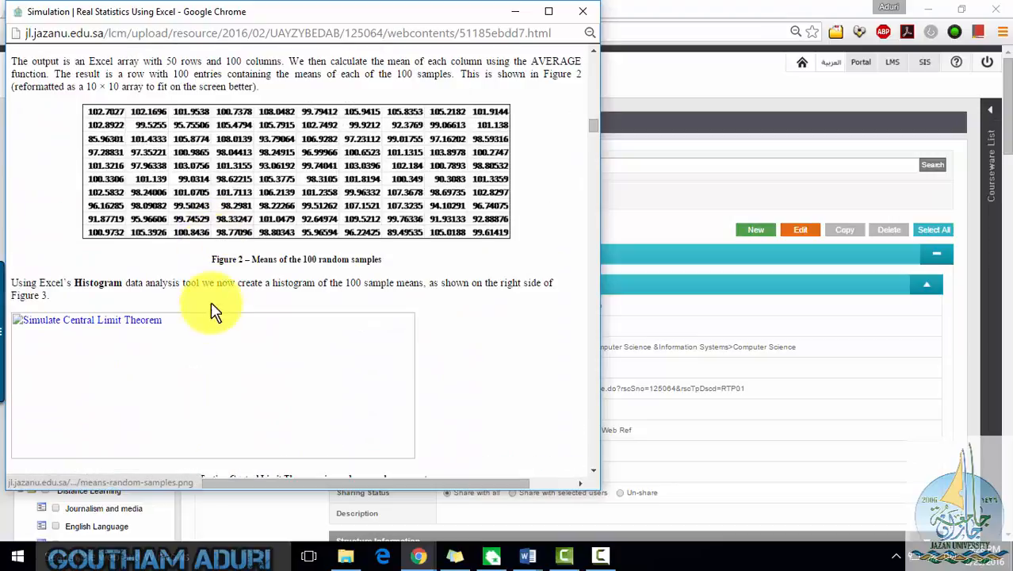
# Switch to File Explorer and open the "Simulation _ Real Statistics Using Excel_files" folder in WebContent
pyautogui.click(348, 555)
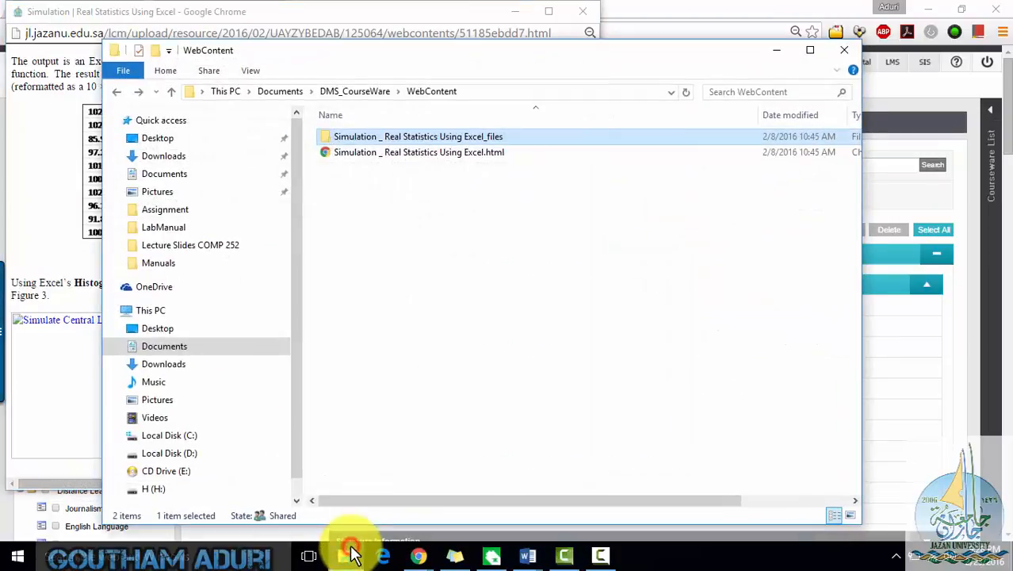
pyautogui.doubleClick(383, 143)
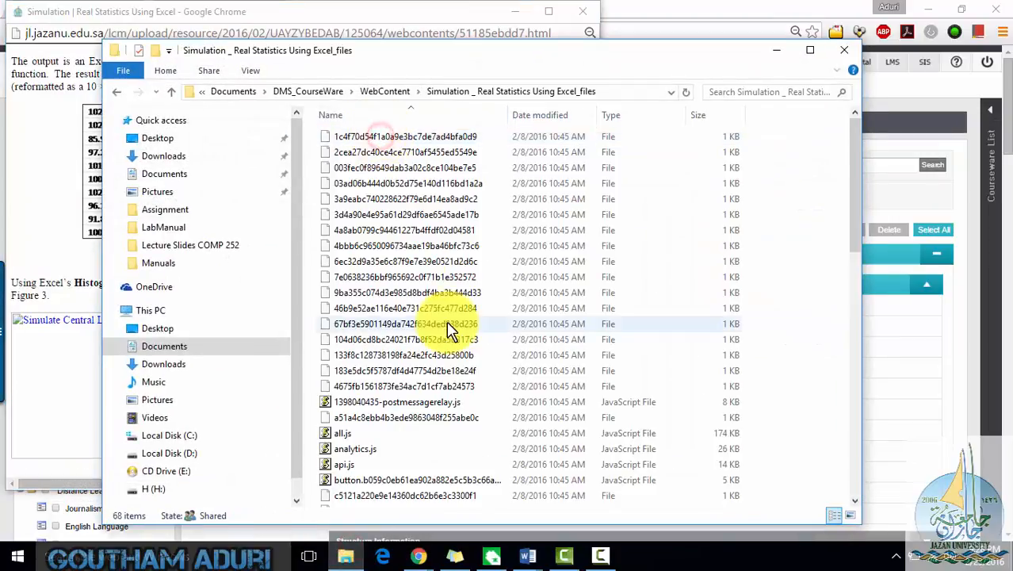
# Examine the supporting files in the open folder and the remaining figures of the previewed page, minimizing both windows when done
pyautogui.scroll(-5, 491, 368)
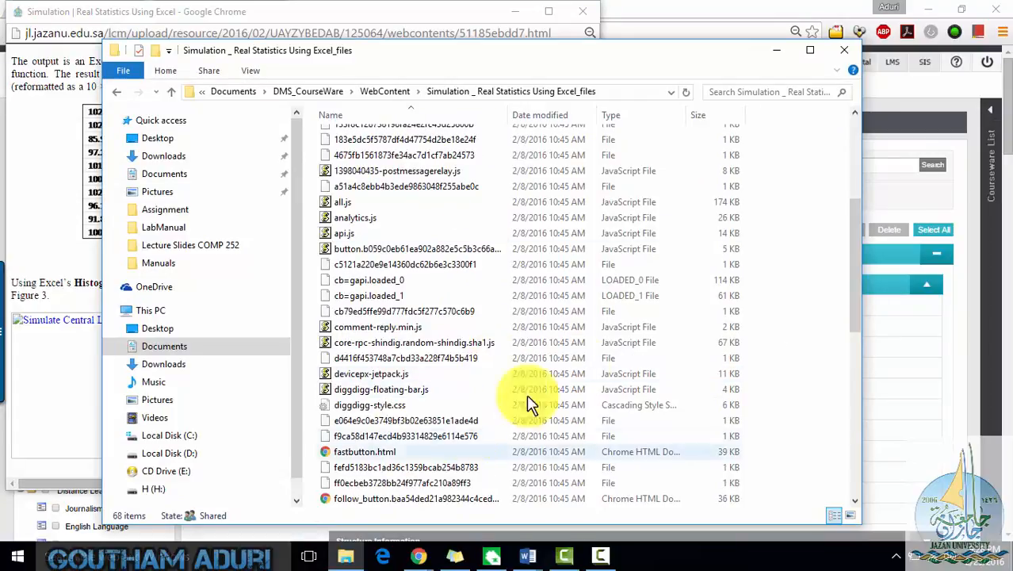
pyautogui.scroll(-10, 526, 394)
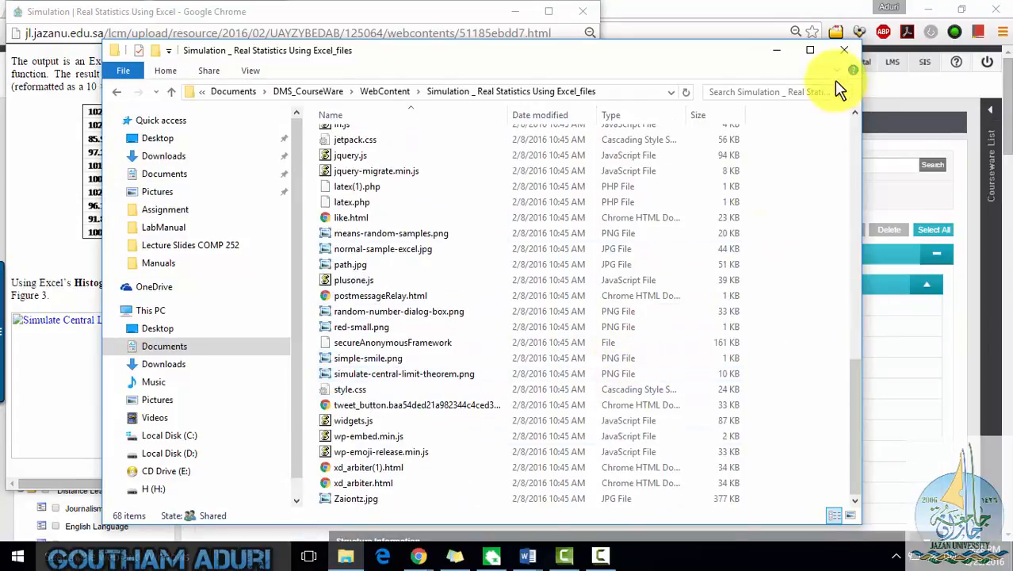
pyautogui.click(783, 46)
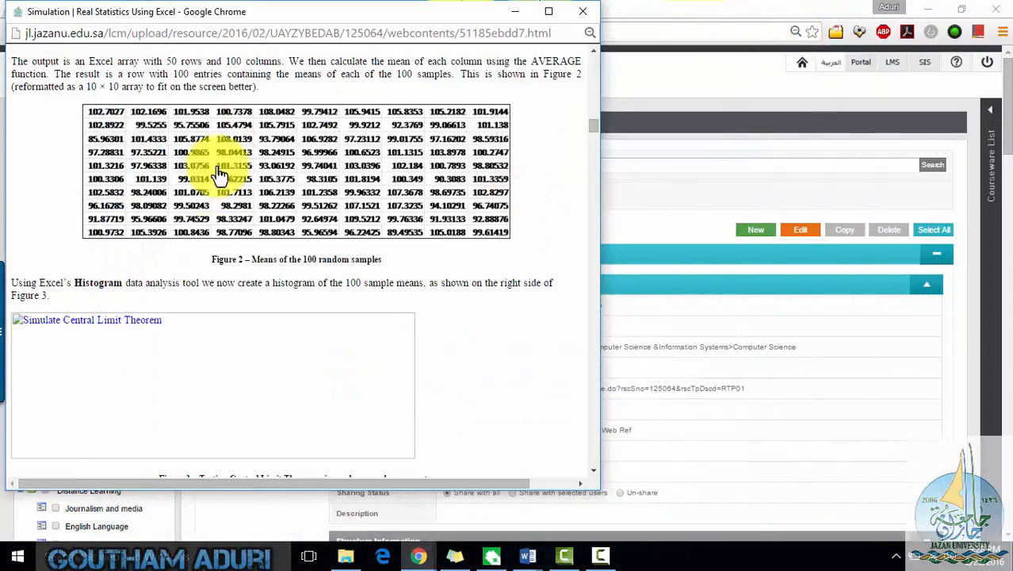
pyautogui.scroll(-10, 429, 344)
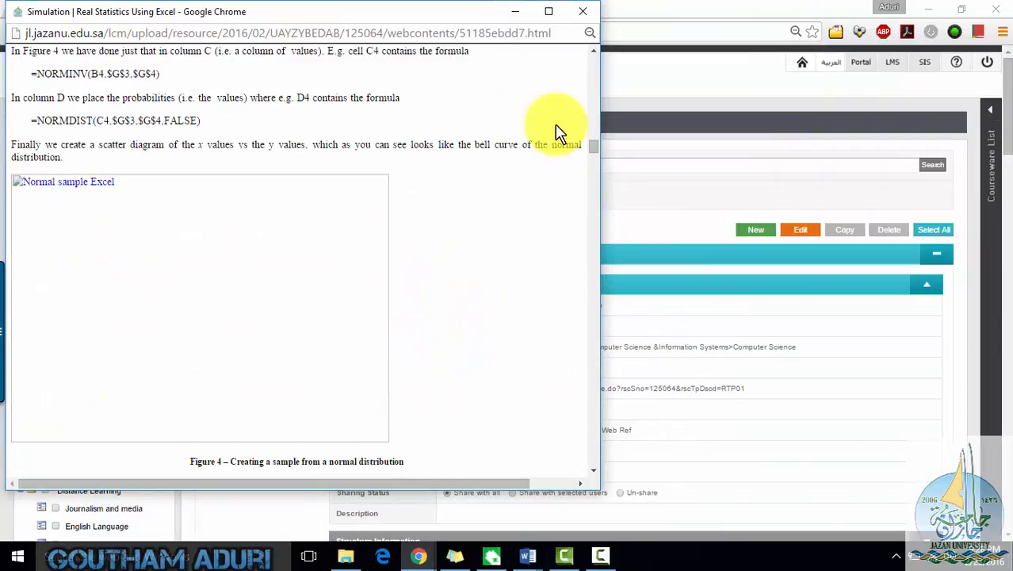
pyautogui.click(517, 11)
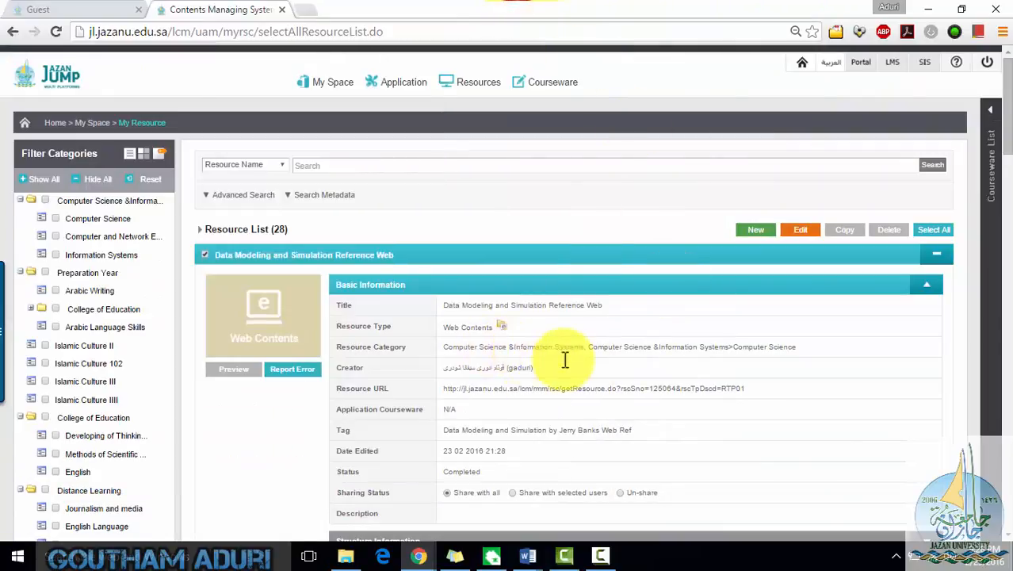
pyautogui.scroll(-3, 565, 357)
pyautogui.scroll(3, 456, 222)
pyautogui.scroll(-1, 380, 253)
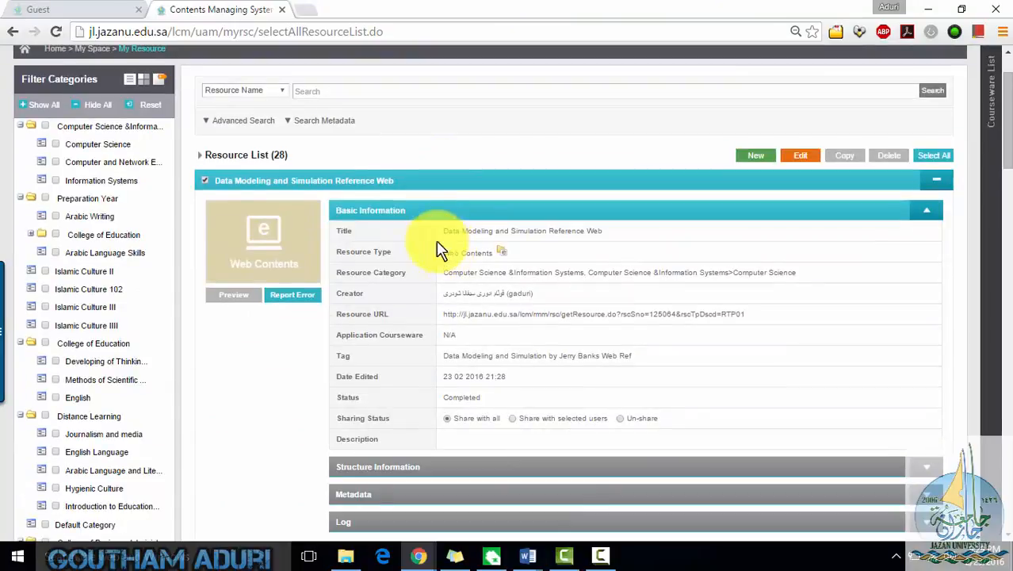
pyautogui.scroll(1, 379, 255)
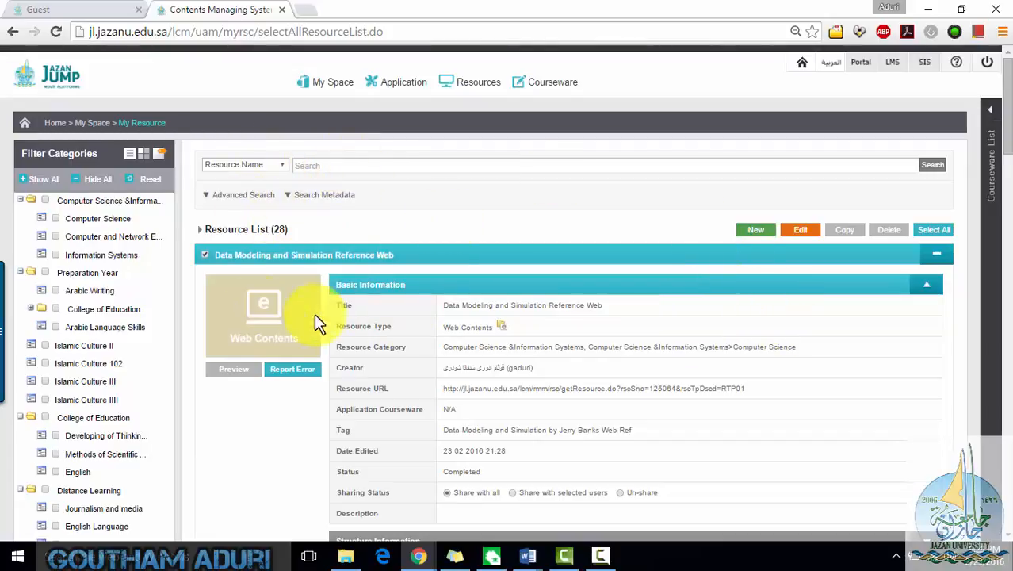
pyautogui.scroll(-2, 304, 329)
pyautogui.scroll(2, 303, 329)
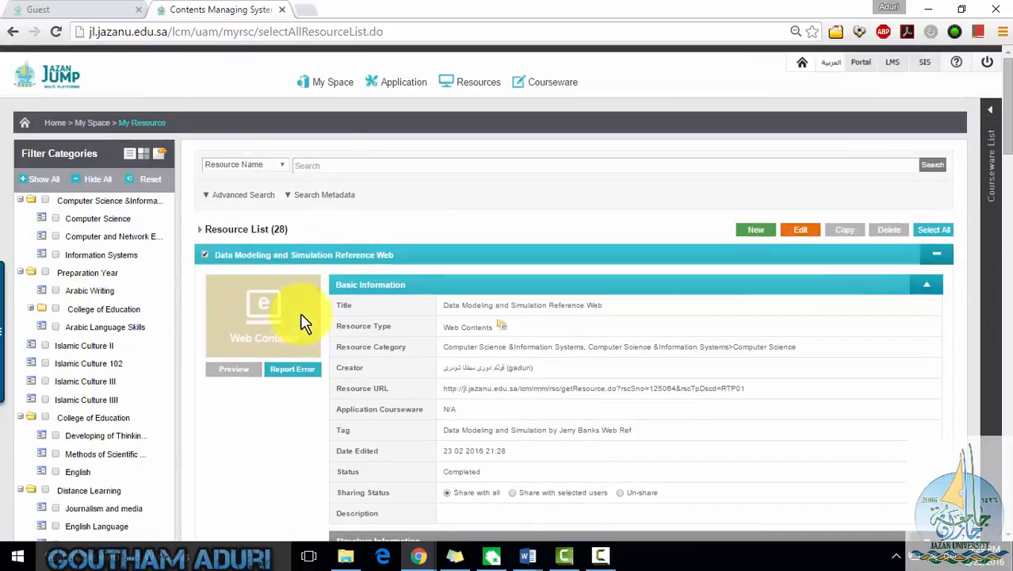
# Reopen the My Resource list and start adding a new resource with the e-book type selected
pyautogui.moveTo(328, 73)
pyautogui.click(325, 113)
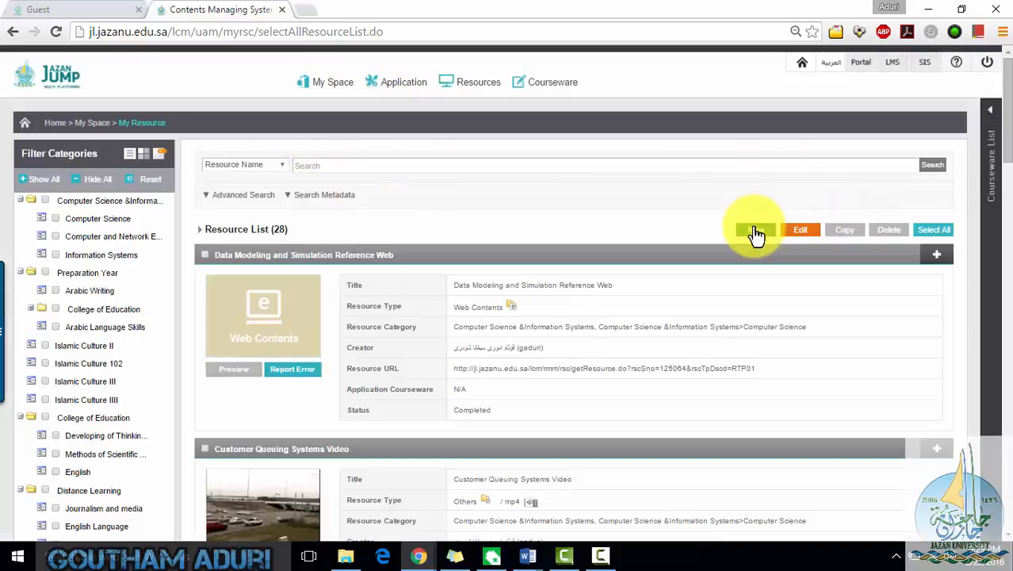
pyautogui.click(756, 230)
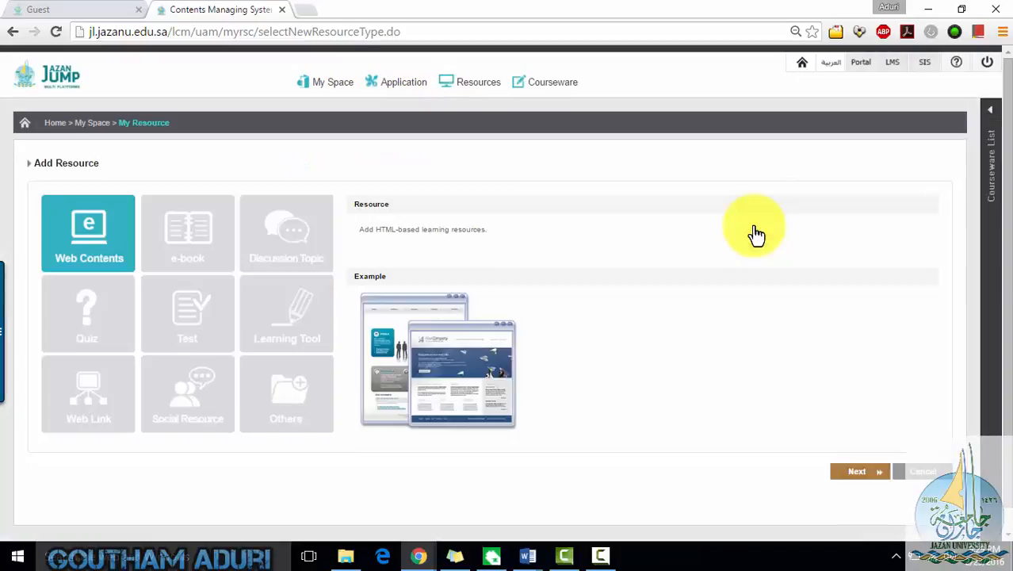
pyautogui.click(172, 260)
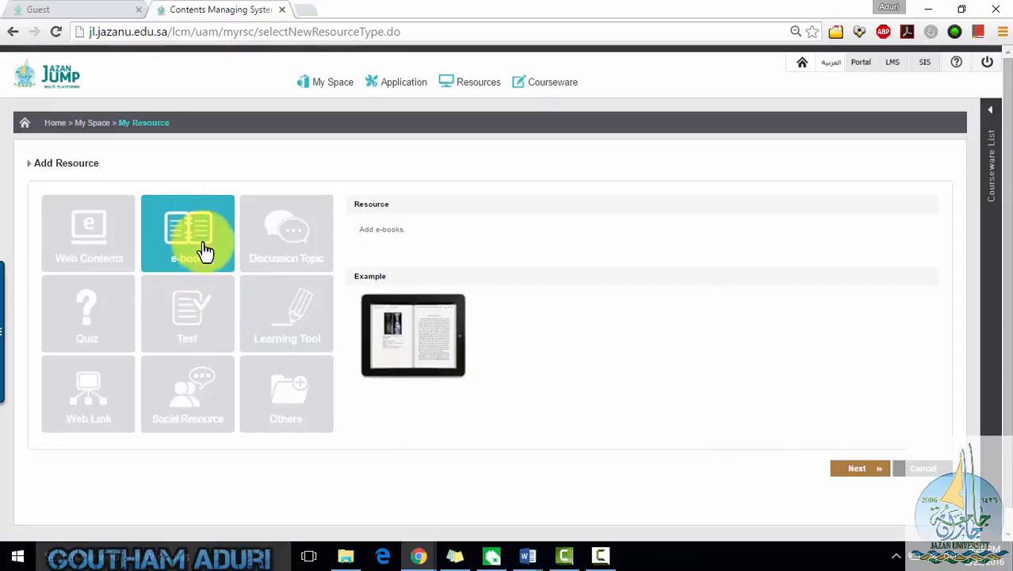
# Return to the My Resource list and load the next batch of resources at its end
pyautogui.moveTo(333, 91)
pyautogui.click(326, 111)
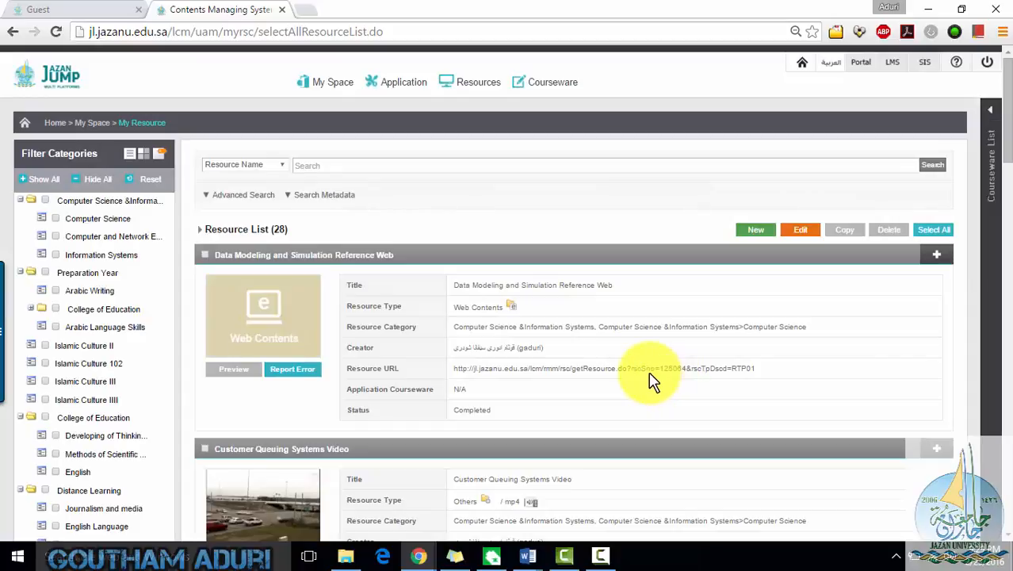
pyautogui.scroll(-7, 654, 377)
pyautogui.scroll(-14, 639, 368)
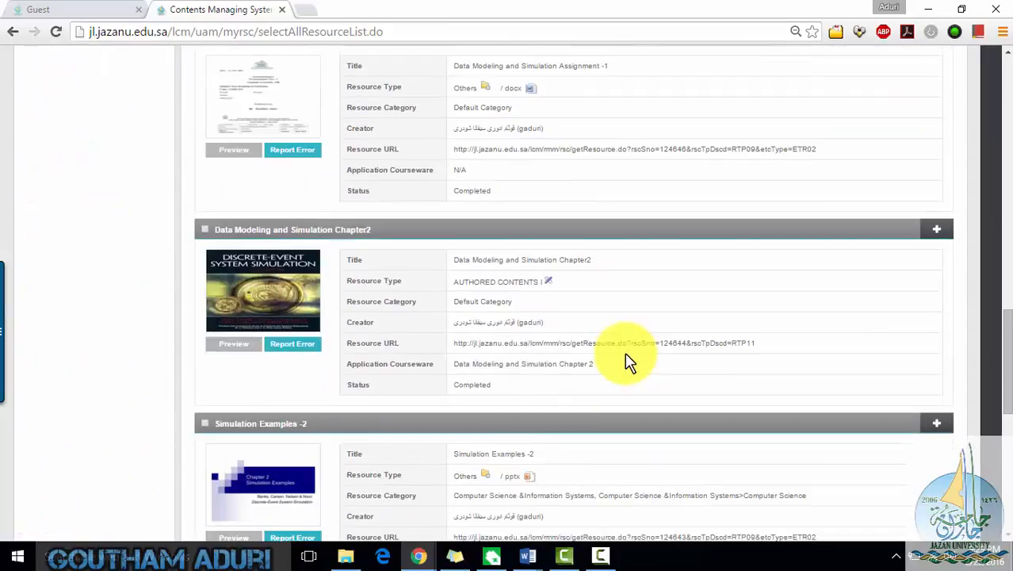
pyautogui.scroll(-2, 626, 360)
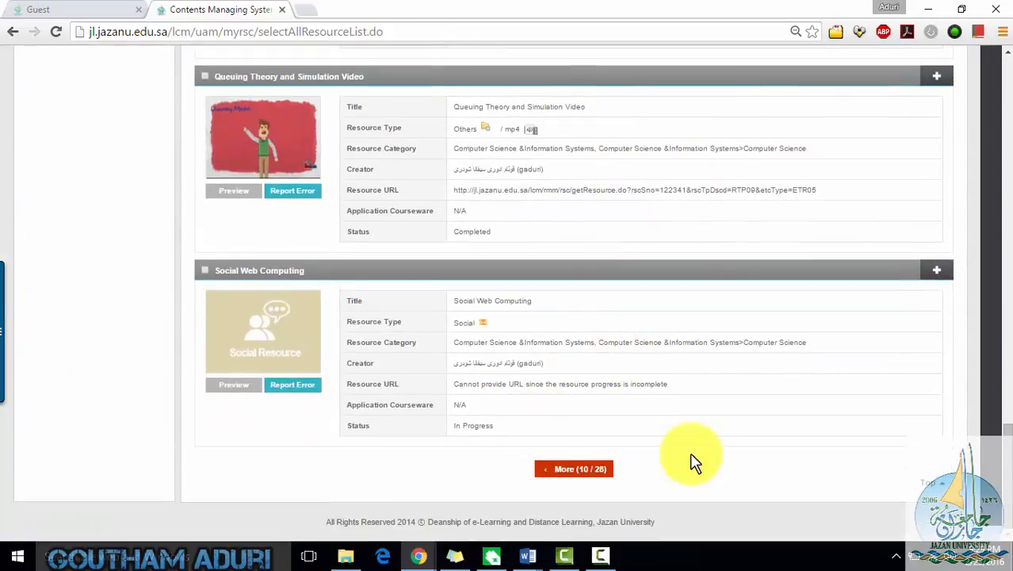
pyautogui.click(569, 470)
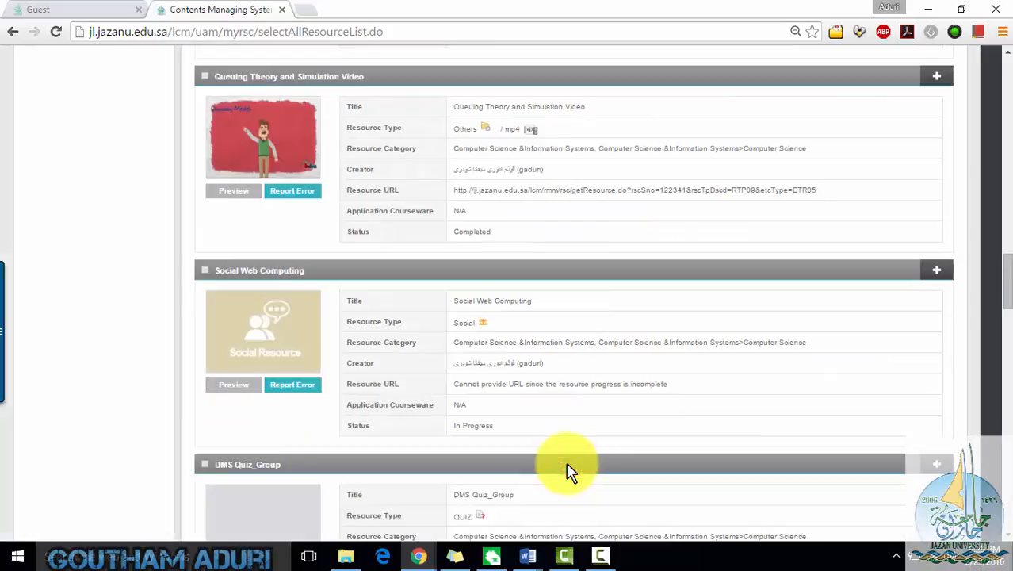
# Look through the newly loaded resources and load the final batch of the resource list
pyautogui.scroll(-4, 547, 384)
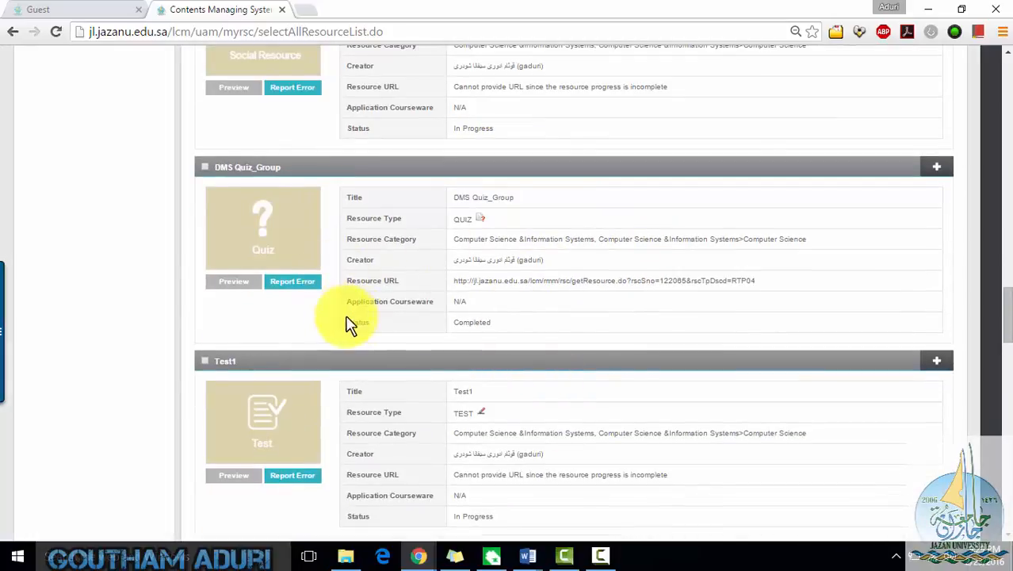
pyautogui.scroll(-5, 516, 353)
pyautogui.scroll(-5, 515, 353)
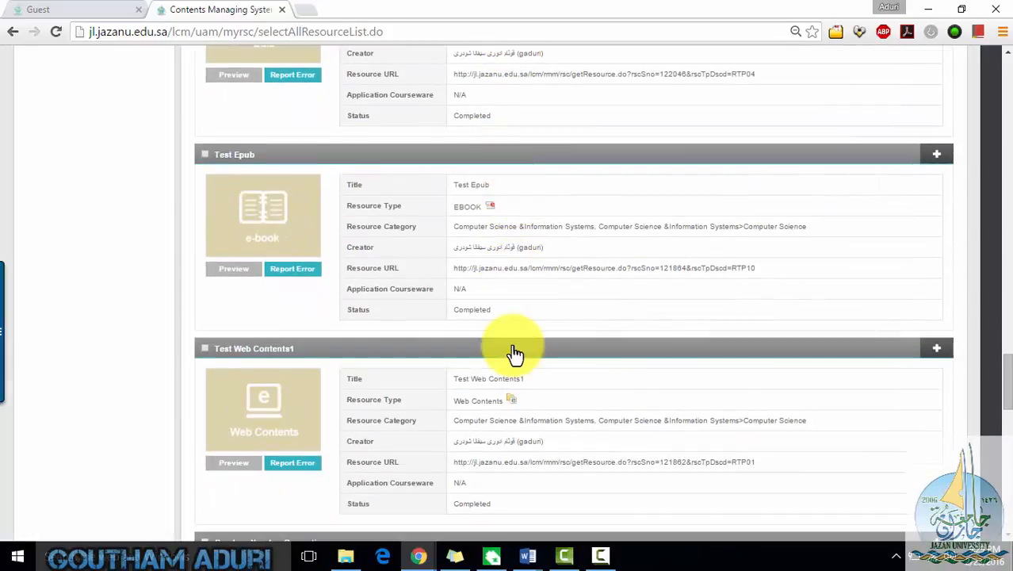
pyautogui.scroll(-7, 516, 355)
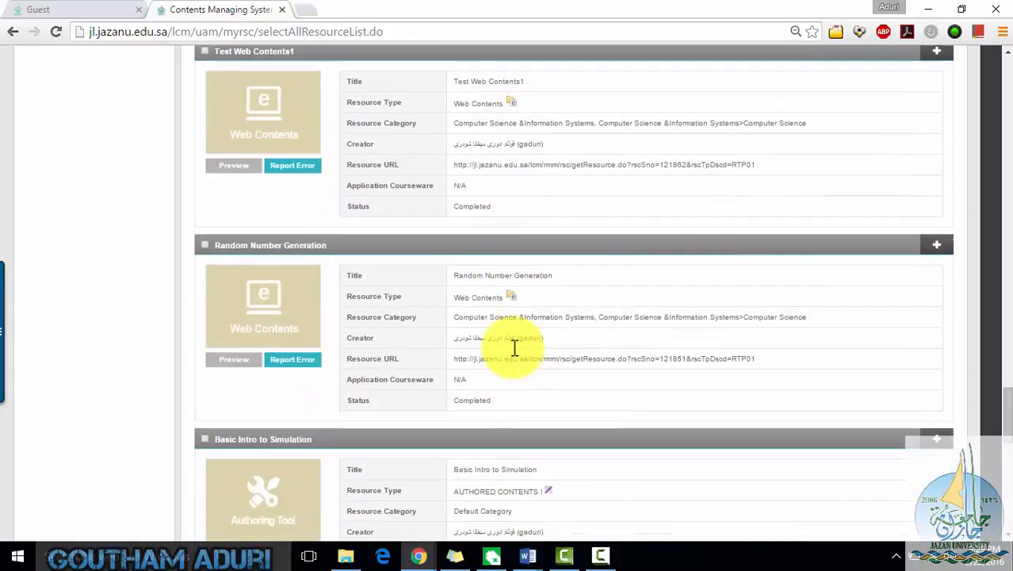
pyautogui.scroll(-3, 515, 355)
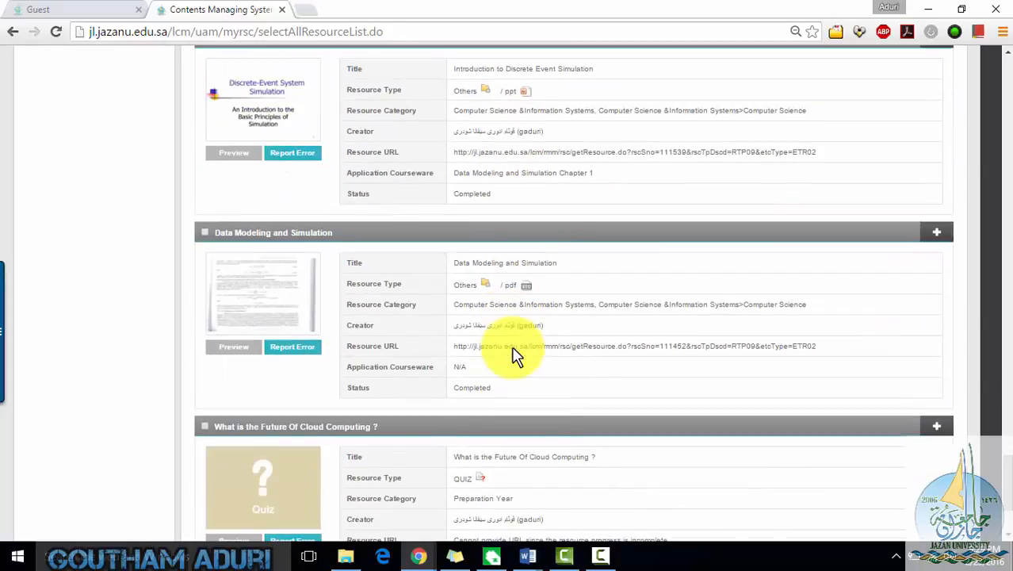
pyautogui.scroll(-2, 515, 354)
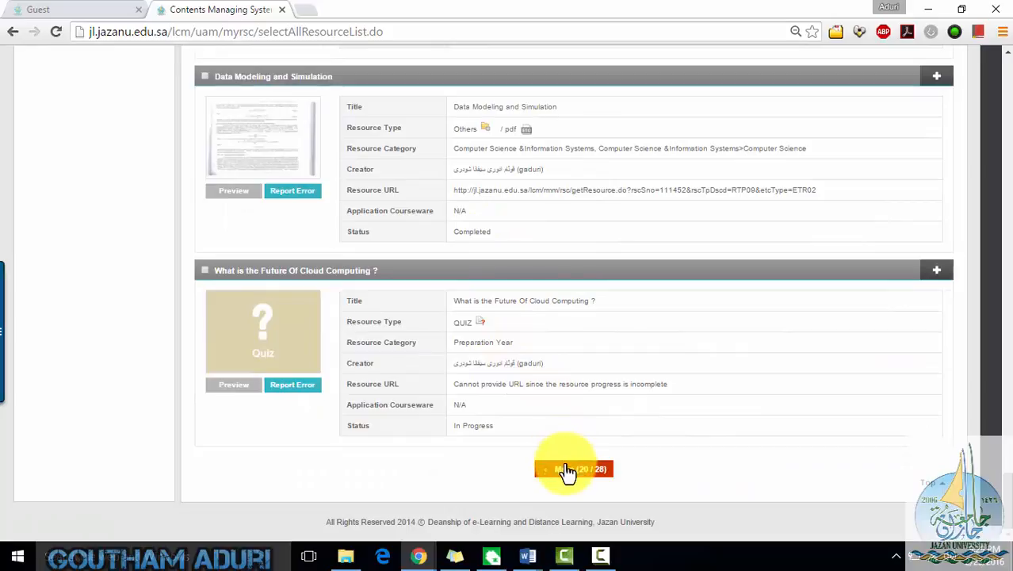
pyautogui.click(568, 470)
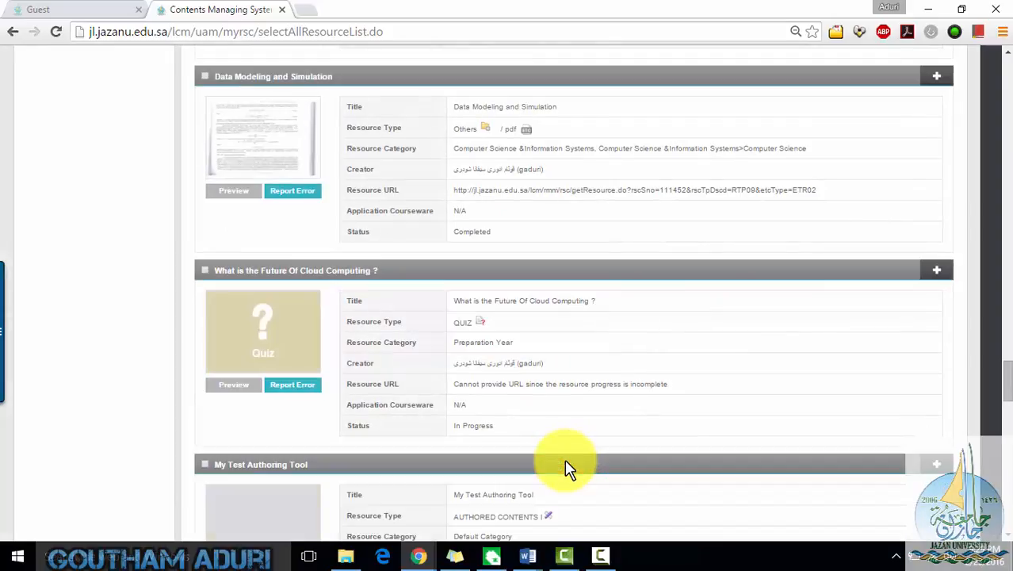
# Look through the fully loaded resource list and locate the Test Epub e-book resource
pyautogui.scroll(-6, 562, 448)
pyautogui.scroll(2, 565, 452)
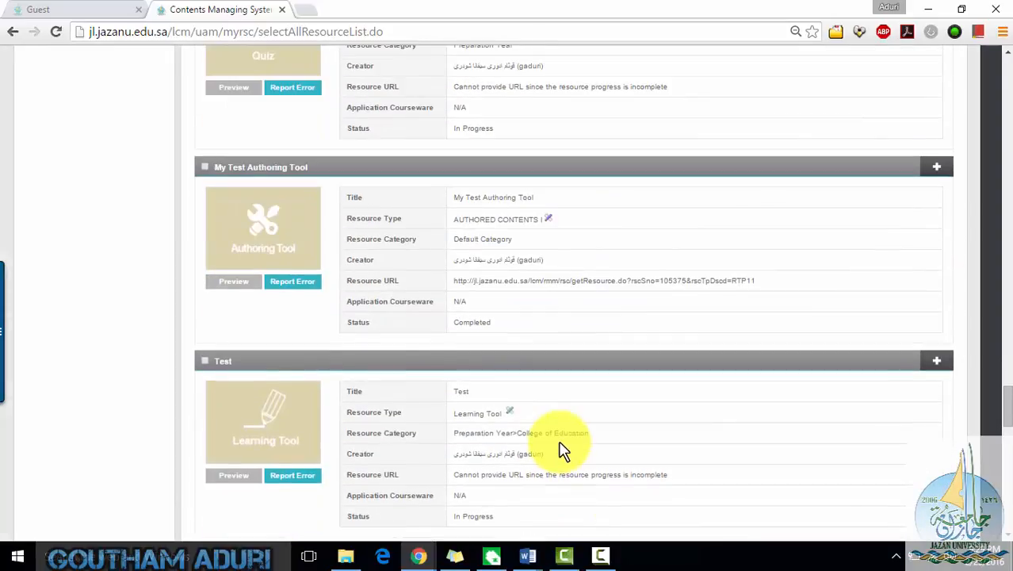
pyautogui.scroll(4, 538, 393)
pyautogui.scroll(-11, 537, 392)
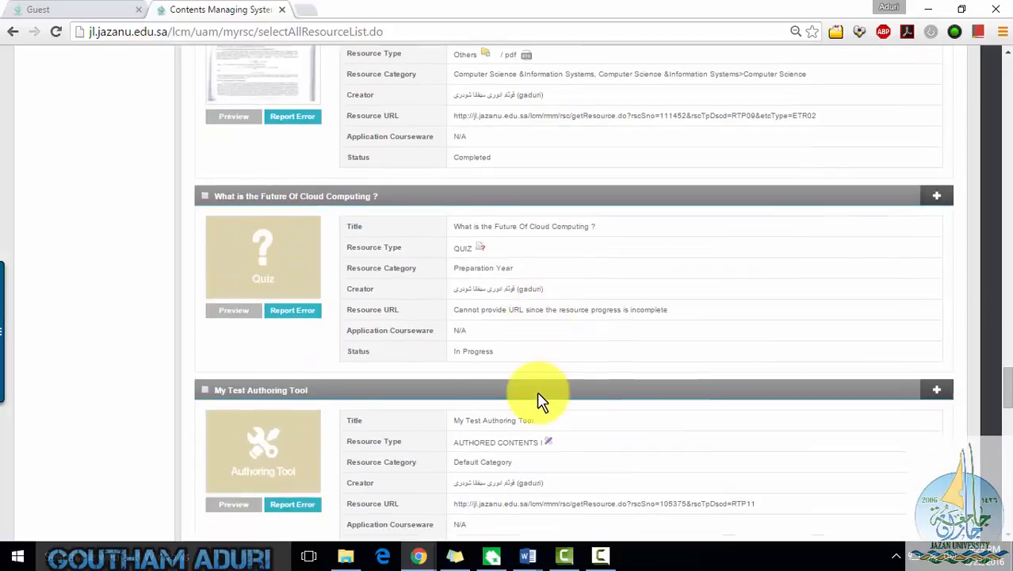
pyautogui.scroll(-6, 539, 394)
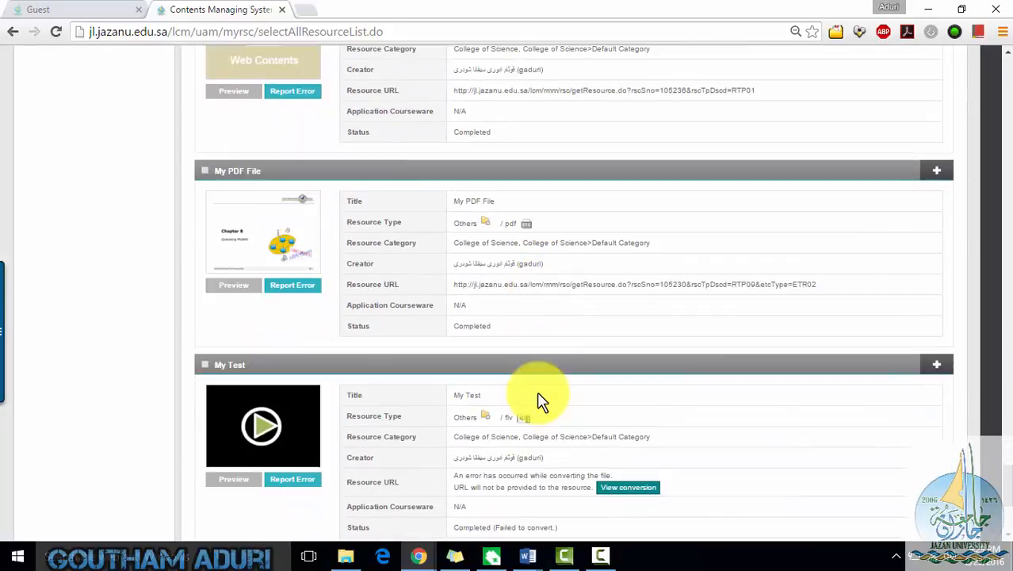
pyautogui.scroll(-2, 522, 376)
pyautogui.scroll(-2, 504, 343)
pyautogui.scroll(20, 504, 349)
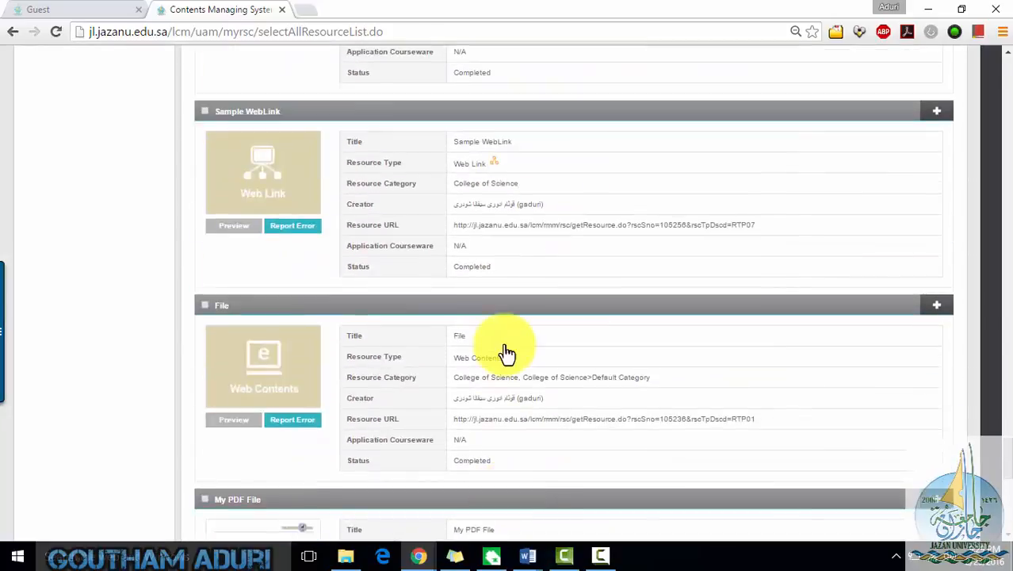
pyautogui.scroll(10, 507, 352)
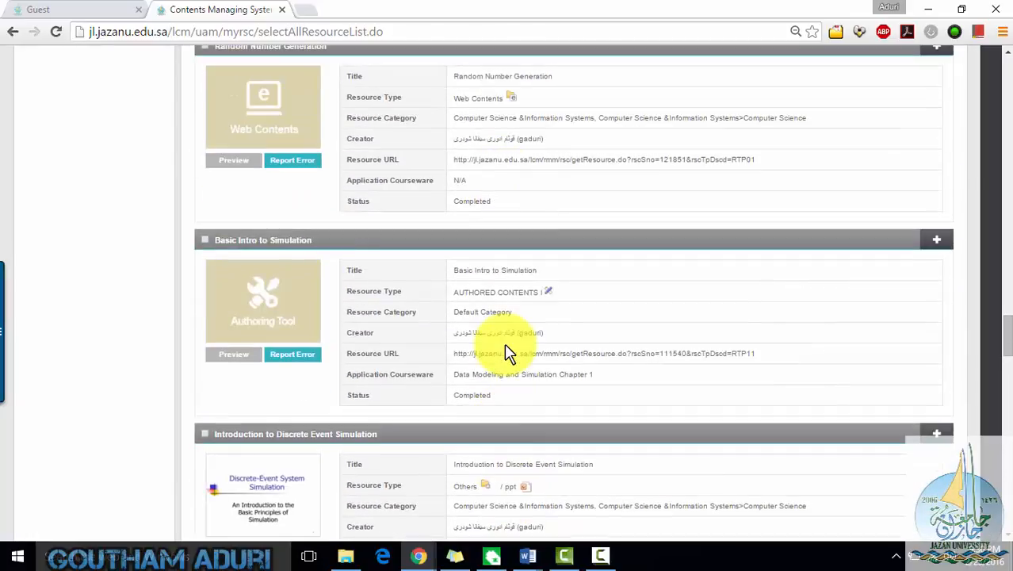
pyautogui.scroll(1, 507, 345)
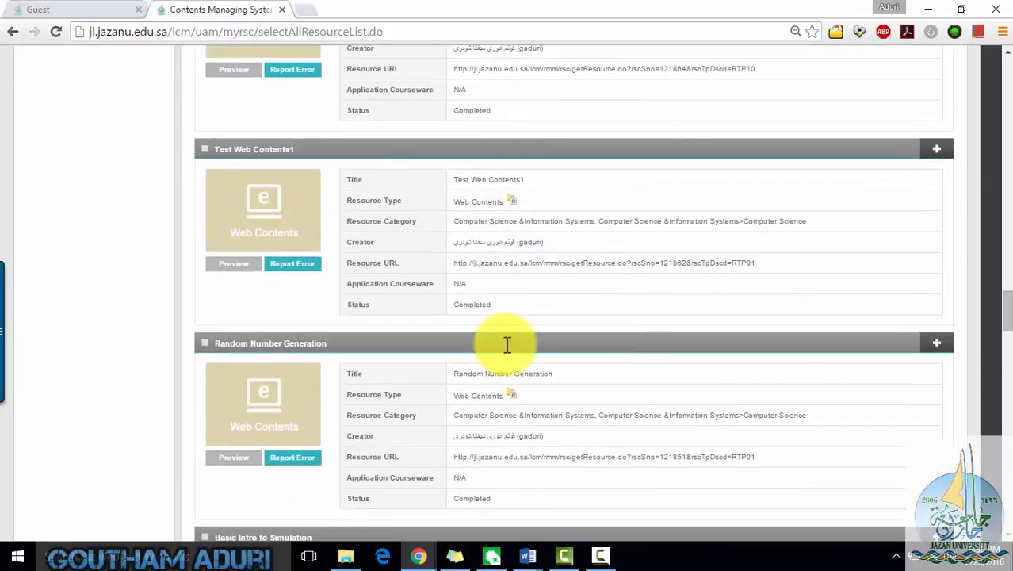
pyautogui.scroll(5, 507, 345)
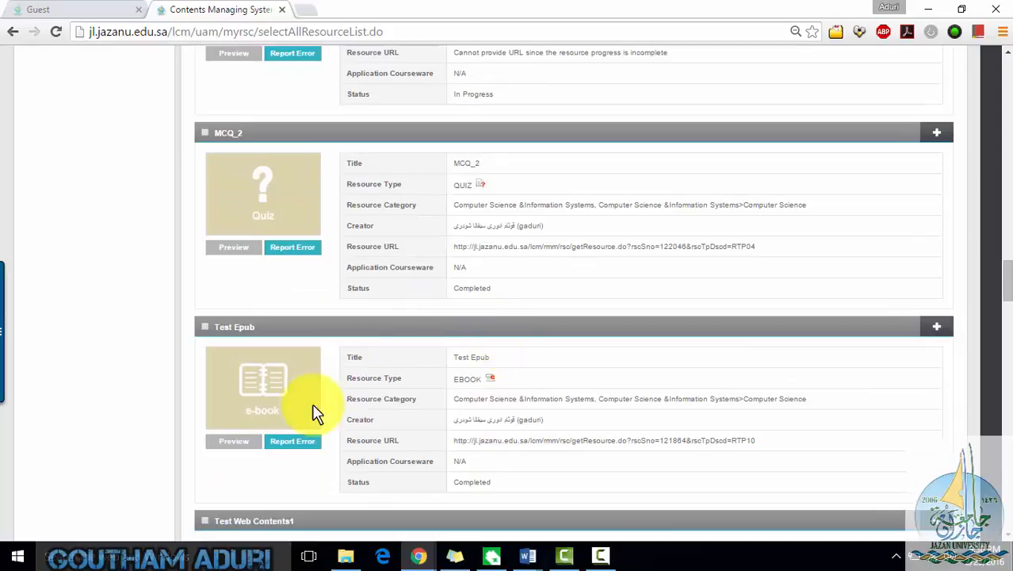
# Try to preview the Test Epub e-book resource, and close the preview window
pyautogui.click(238, 443)
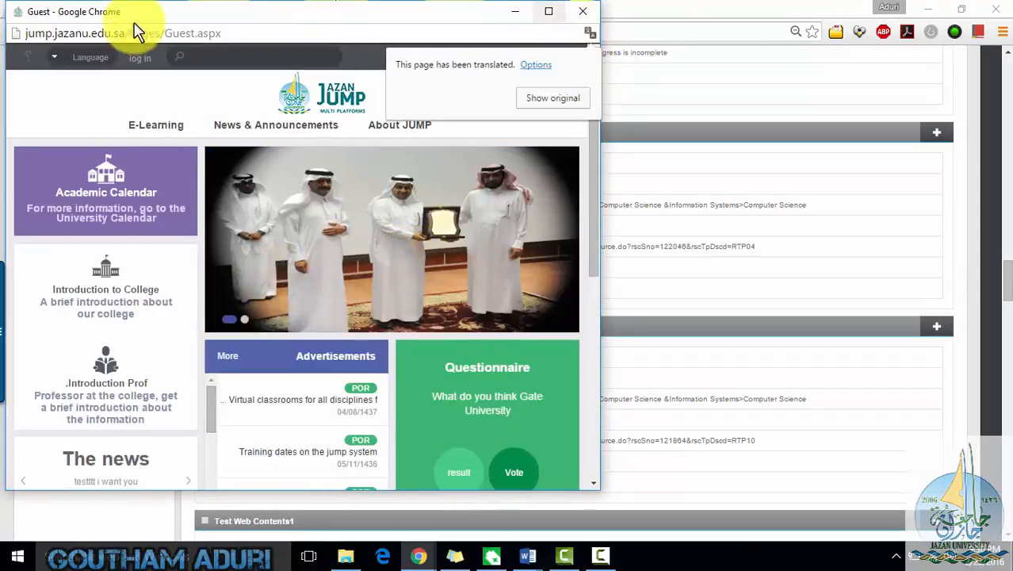
pyautogui.click(63, 57)
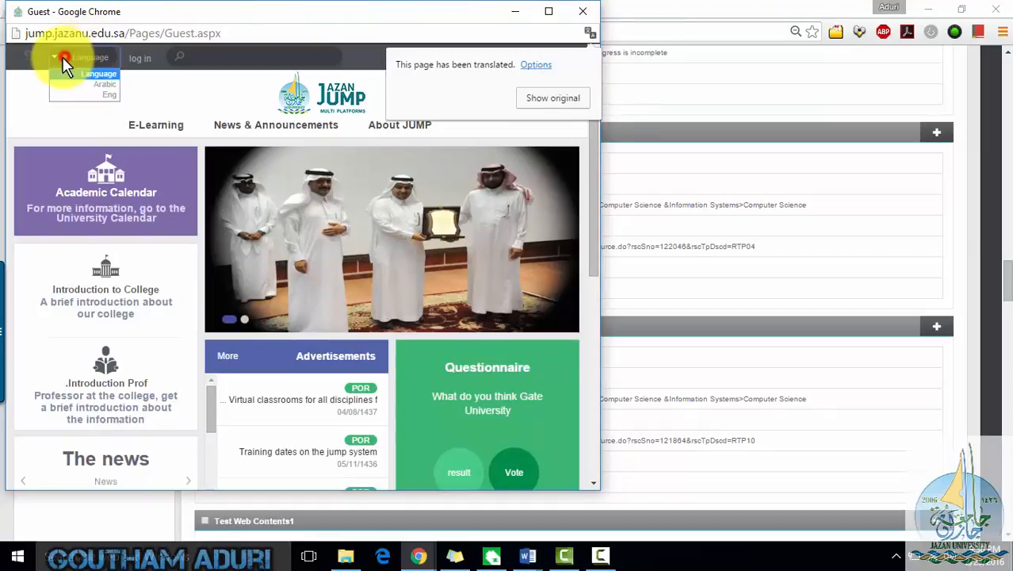
pyautogui.click(583, 11)
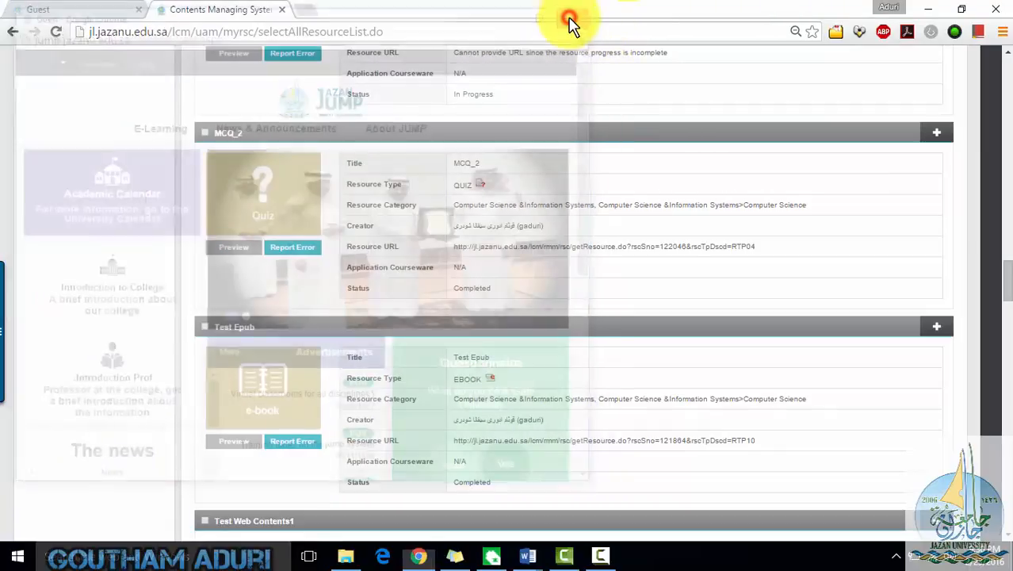
# Preview the Test Epub e-book, switching its sign-in page to English and logging in with the account username and password
pyautogui.click(229, 442)
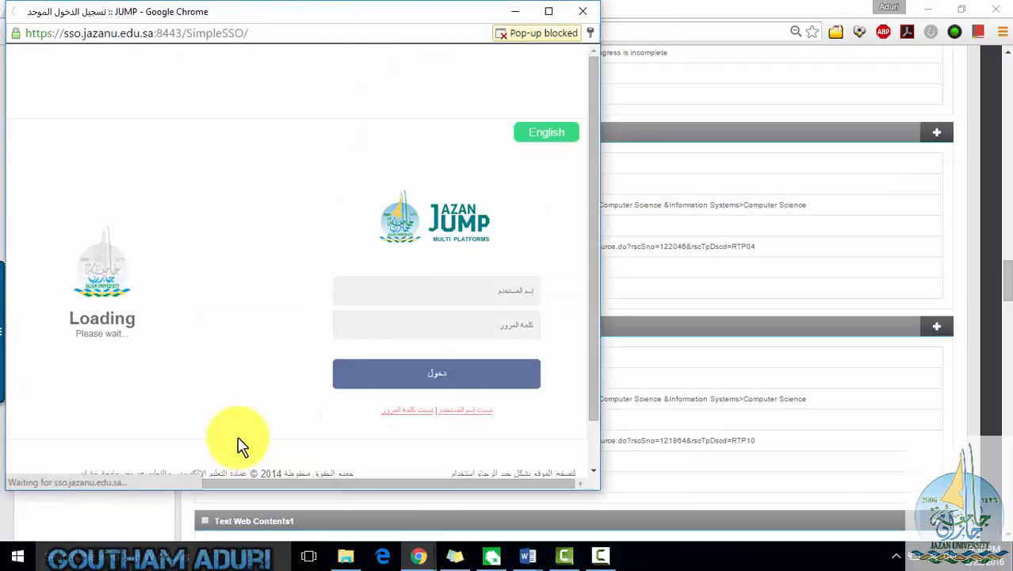
pyautogui.click(551, 133)
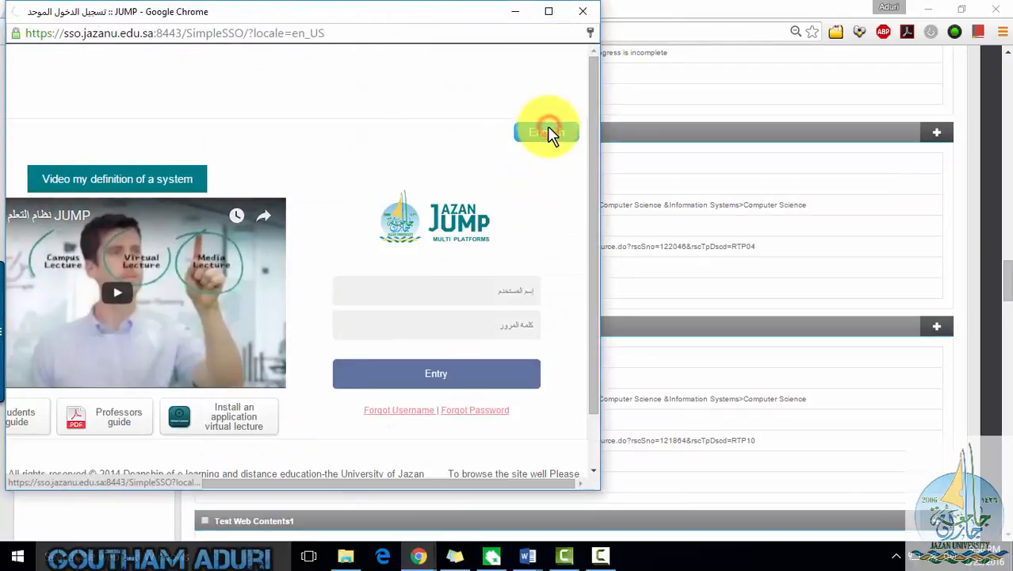
pyautogui.click(161, 289)
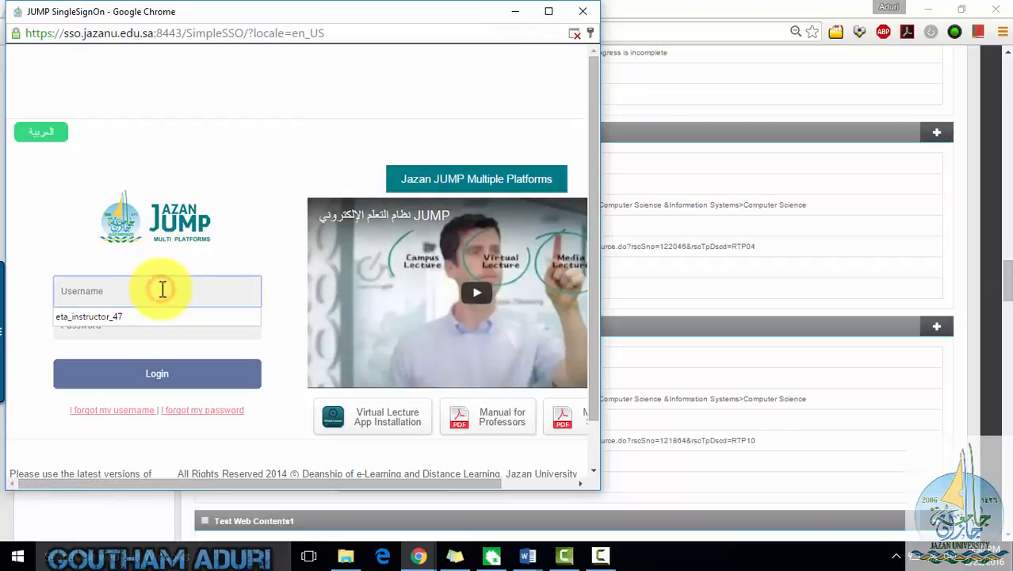
pyautogui.write('gadu')
pyautogui.press('Down')
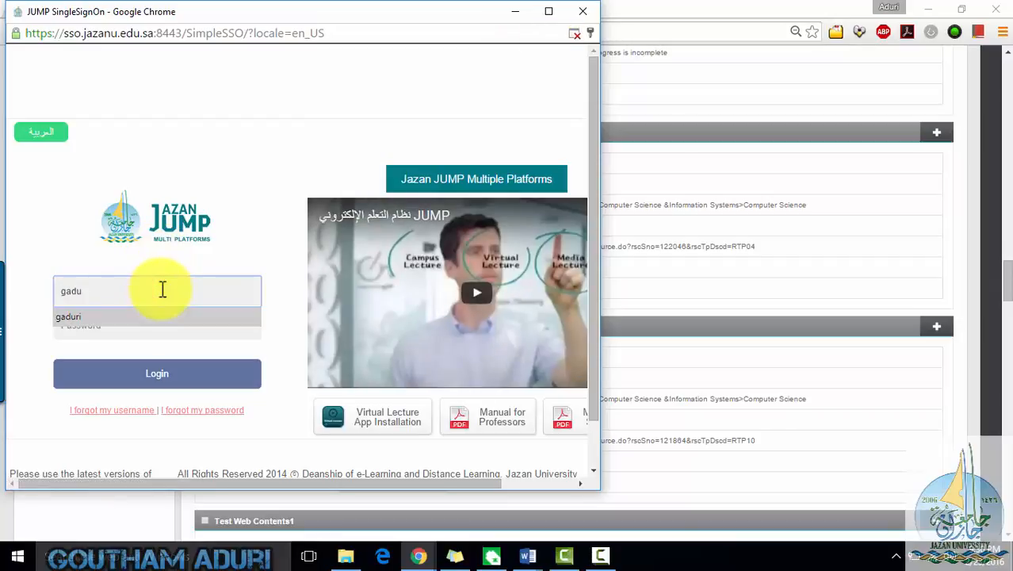
pyautogui.press('Tab')
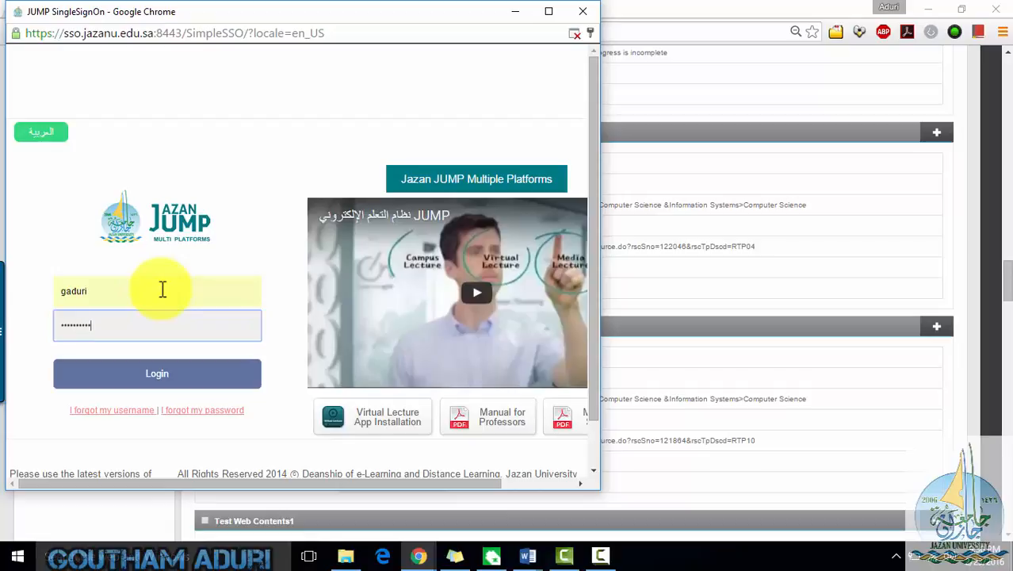
pyautogui.press('Return')
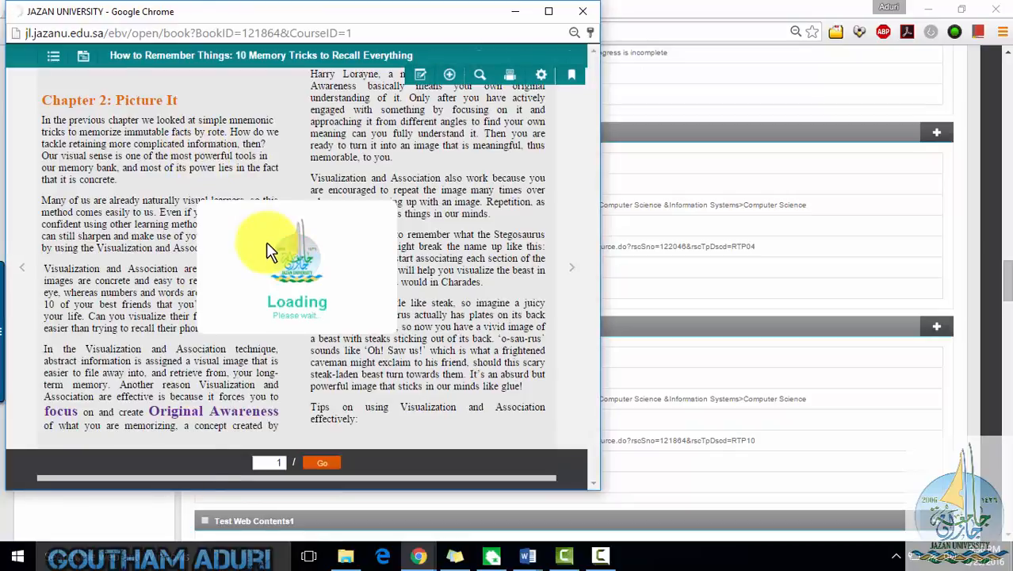
# Jump through the e-book's contents to Chapter 4: Easy As 1, 2, 3 and Chapter 7: What's In The Room?
pyautogui.click(49, 64)
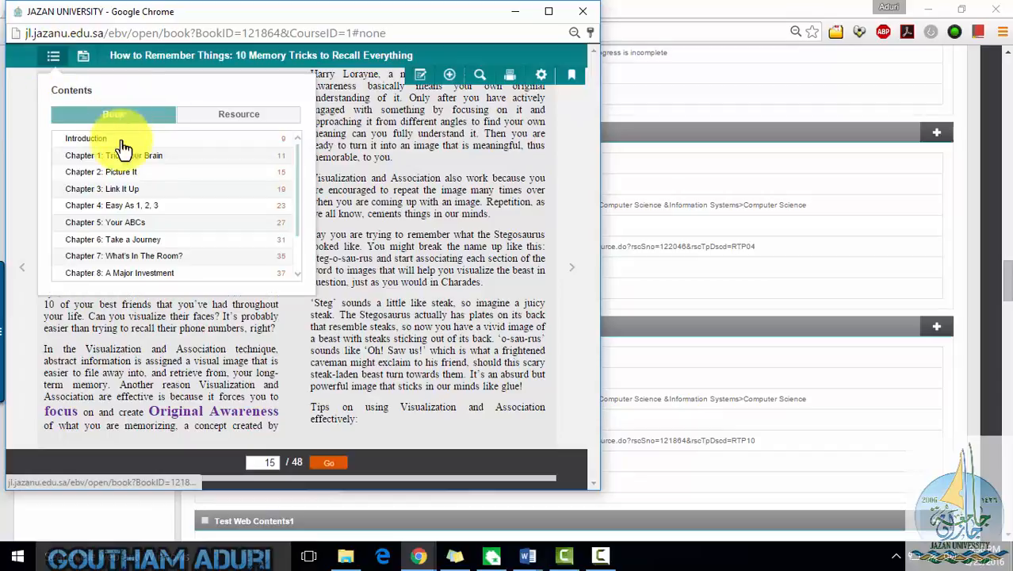
pyautogui.click(131, 206)
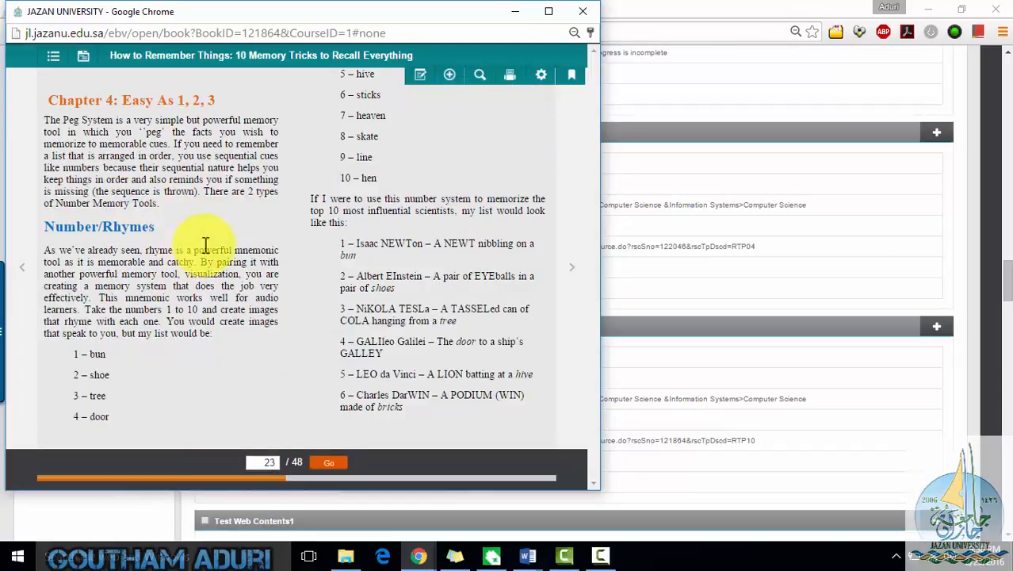
pyautogui.click(60, 65)
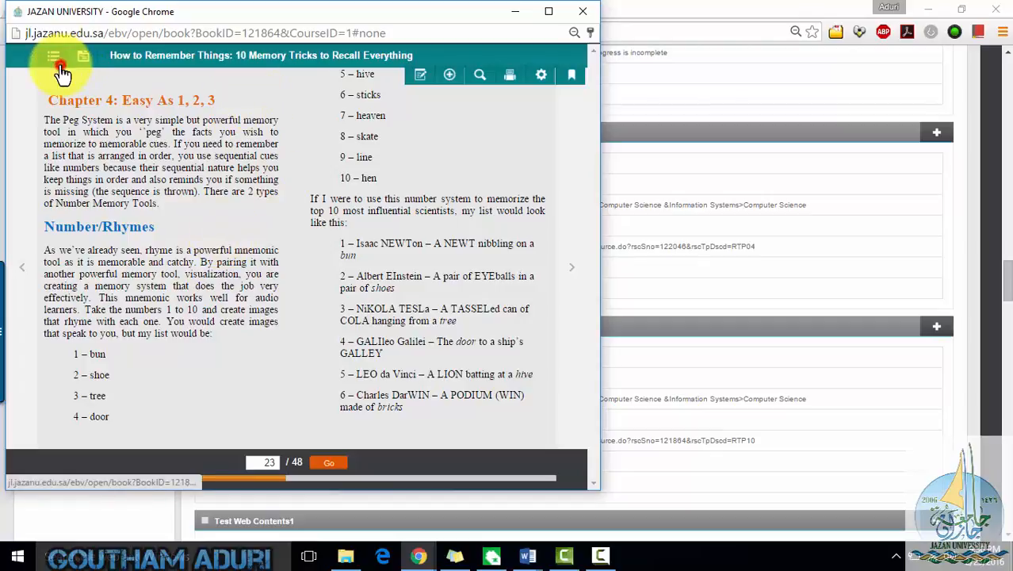
pyautogui.click(115, 255)
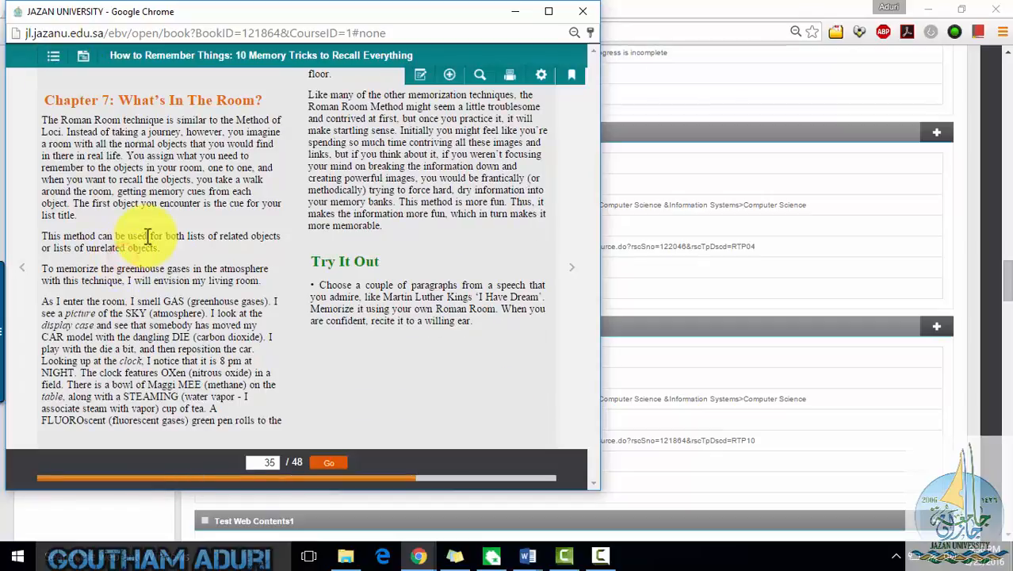
# Select the opening sentences of Chapter 7 and examine the Highlight, Search Web and Share options for the selected text
pyautogui.moveTo(65, 119); pyautogui.dragTo(143, 156)
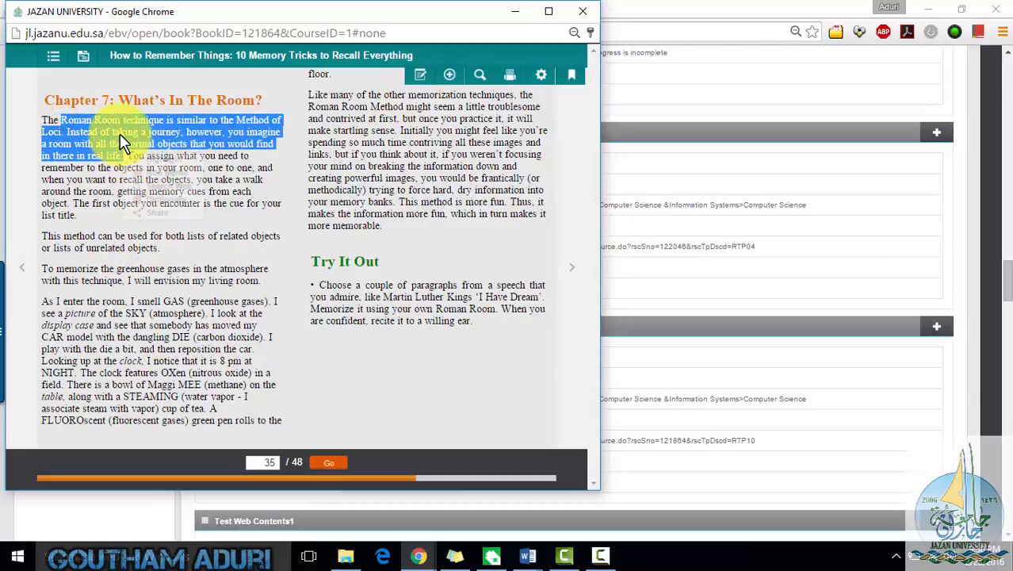
pyautogui.click(122, 134)
pyautogui.rightClick(122, 134)
pyautogui.click(104, 147)
pyautogui.moveTo(86, 119); pyautogui.dragTo(135, 162)
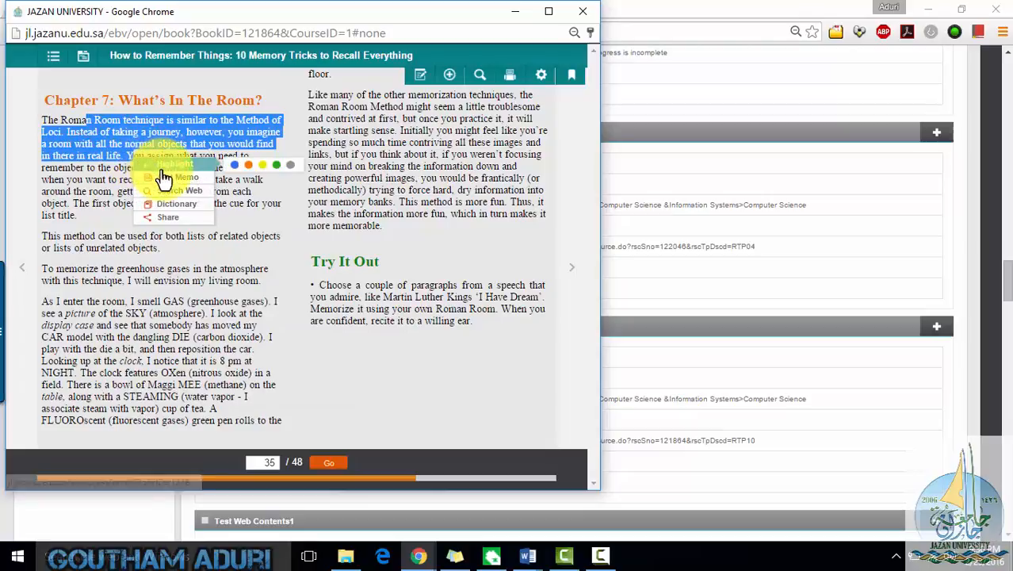
pyautogui.moveTo(171, 195)
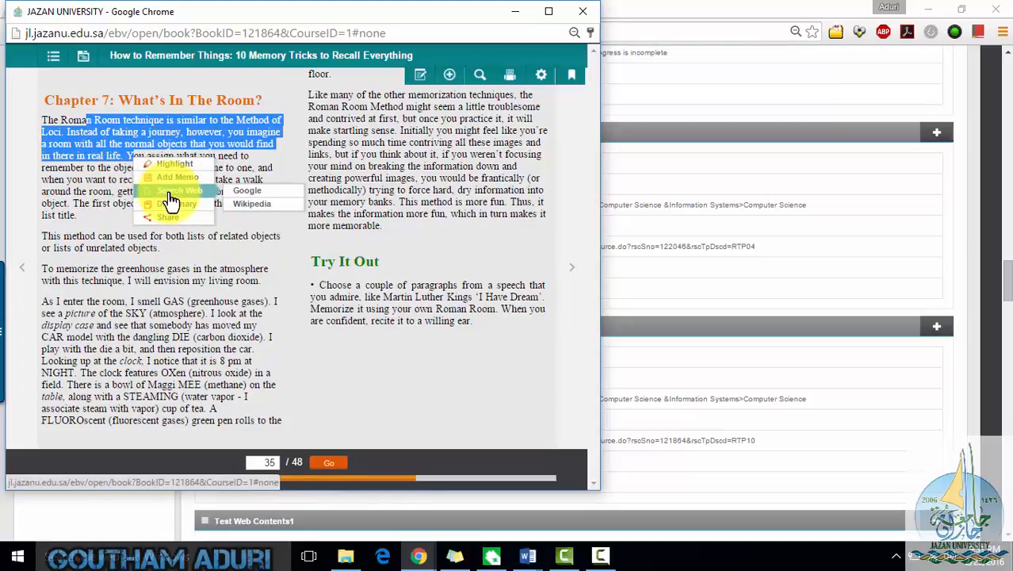
pyautogui.moveTo(182, 221)
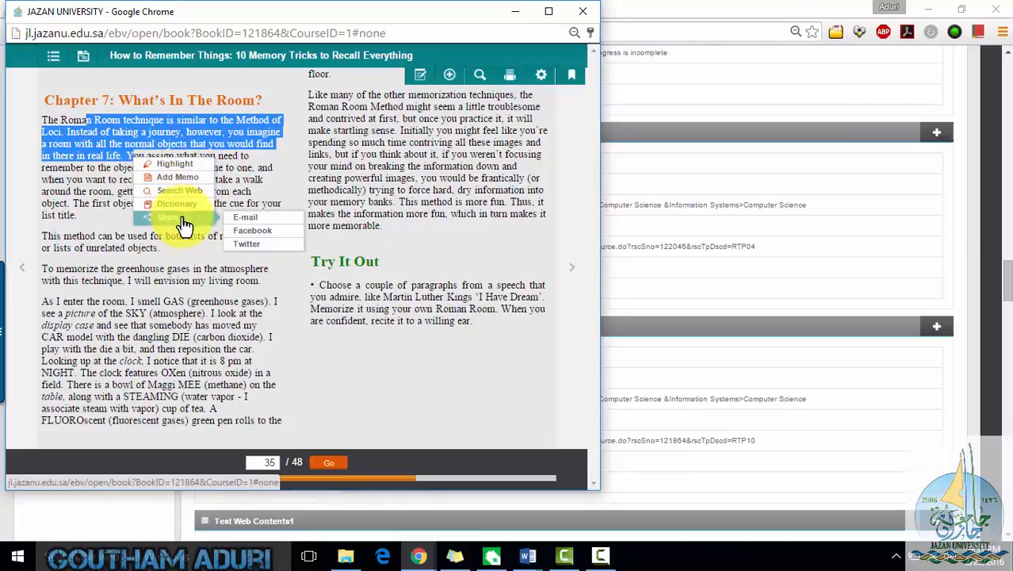
# Bookmark the Chapter 7 page of the e-book and minimize the preview window
pyautogui.click(570, 76)
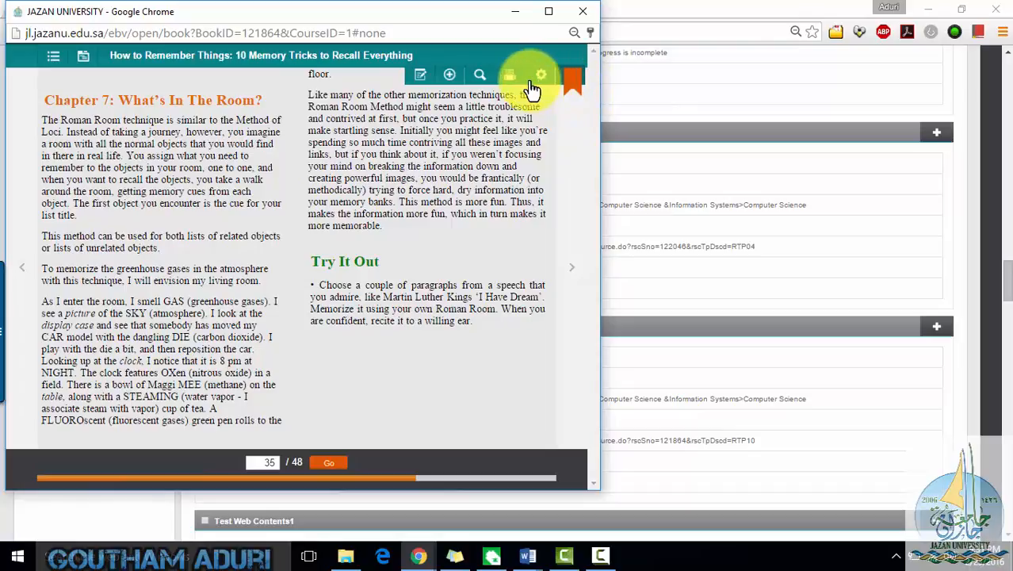
pyautogui.click(519, 14)
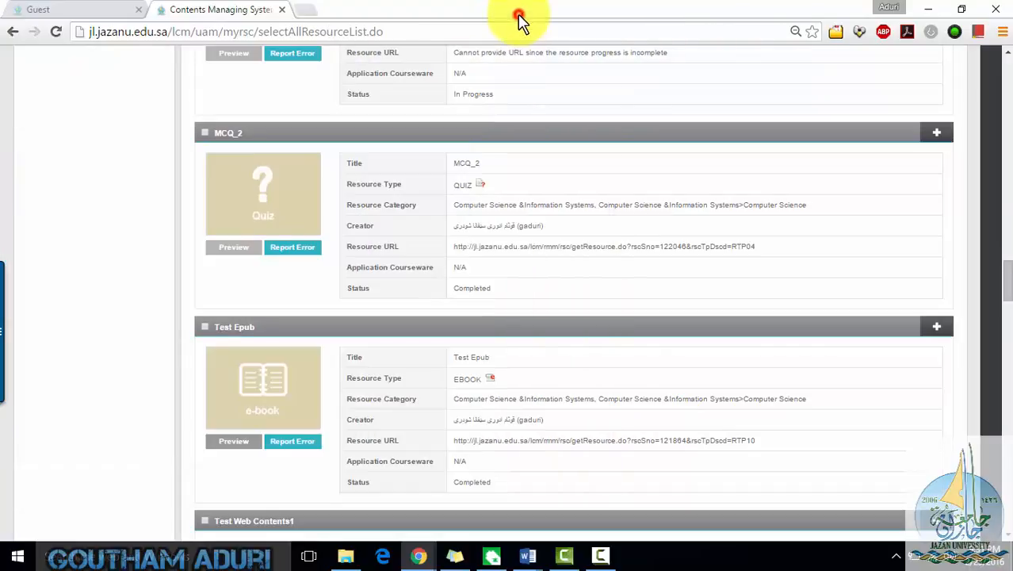
# Start adding a new resource of the Discussion Topic type to My Resource
pyautogui.scroll(10, 192, 321)
pyautogui.scroll(10, 191, 321)
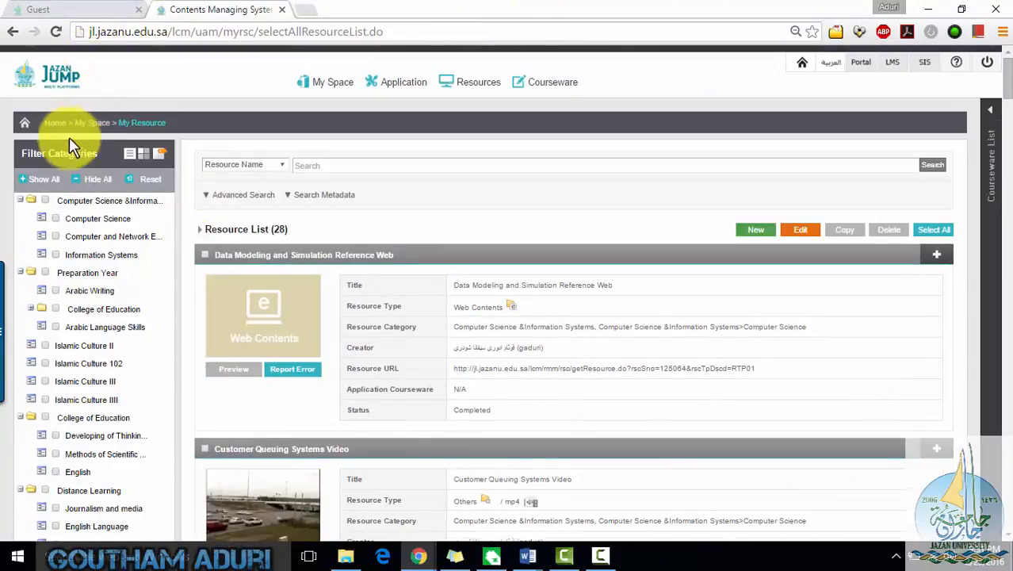
pyautogui.moveTo(329, 94)
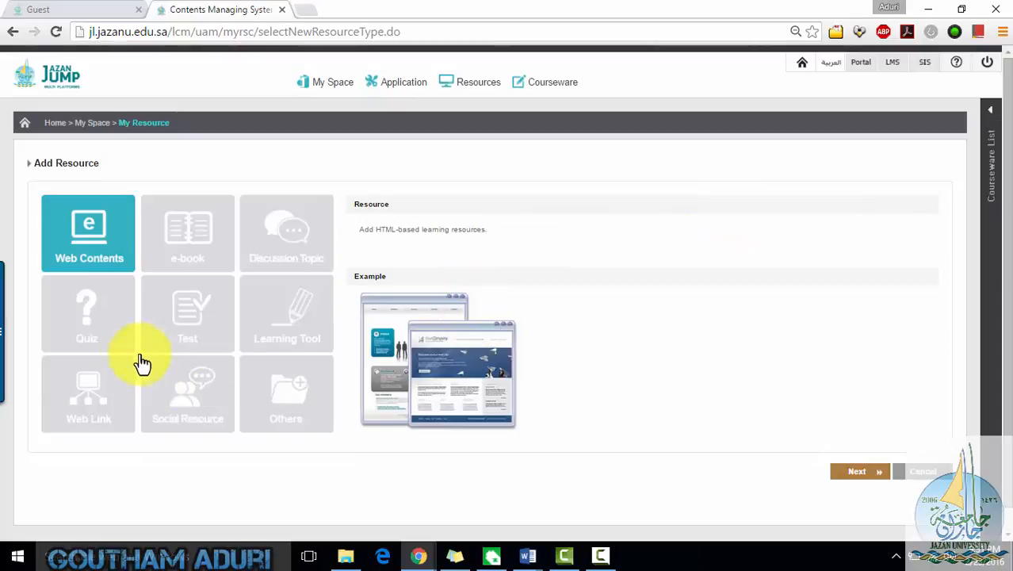
pyautogui.click(265, 264)
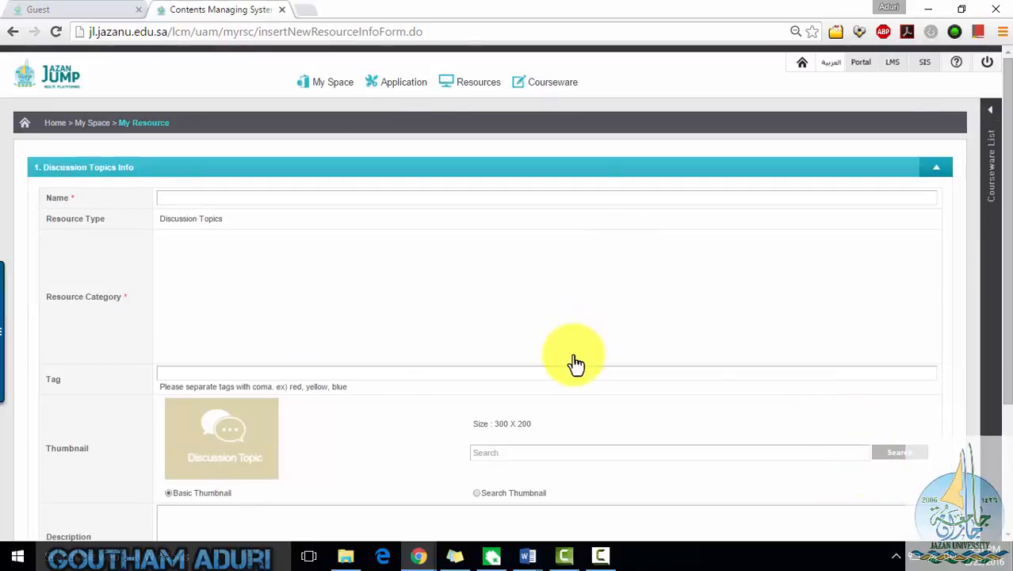
# Assign the discussion topic to the Computer Science &Information Systems category and its Computer Science subcategory
pyautogui.scroll(-3, 575, 362)
pyautogui.scroll(1, 577, 363)
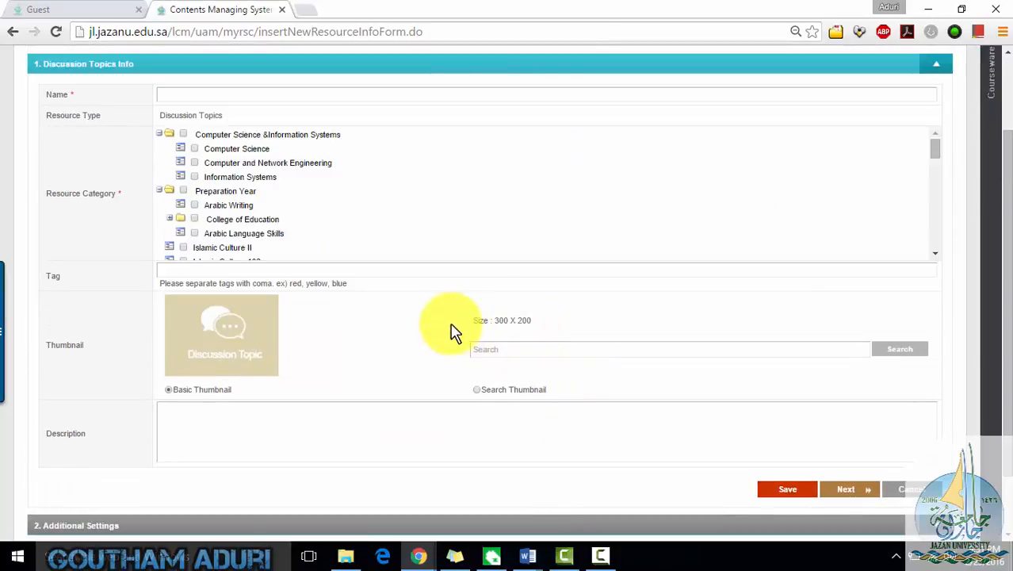
pyautogui.click(182, 135)
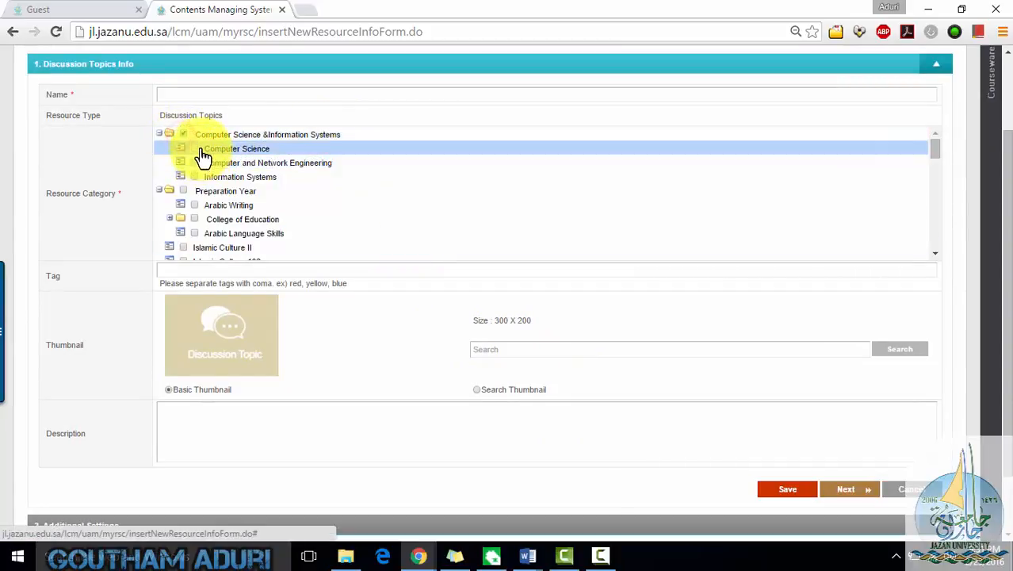
pyautogui.click(195, 148)
# Name the discussion topic resource "Data Modeling and Simulation Discussion Demo 1"
pyautogui.click(223, 96)
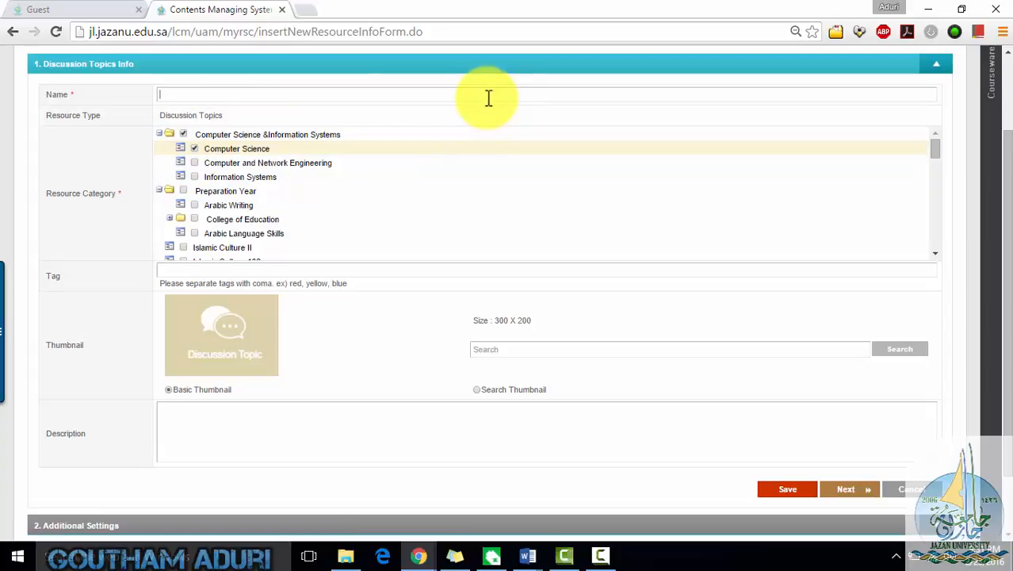
pyautogui.write('Data')
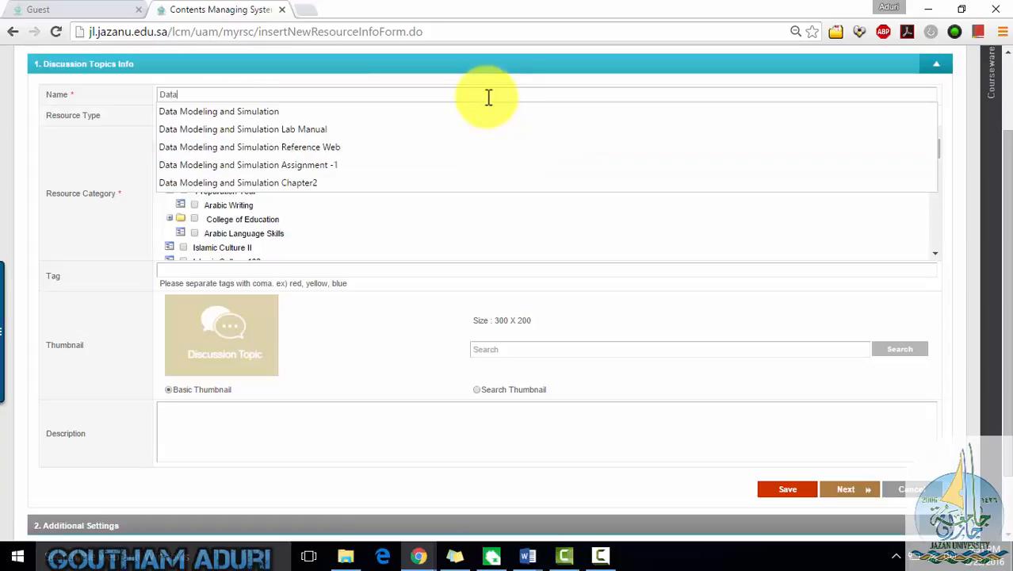
pyautogui.press('Down')
pyautogui.write('Di')
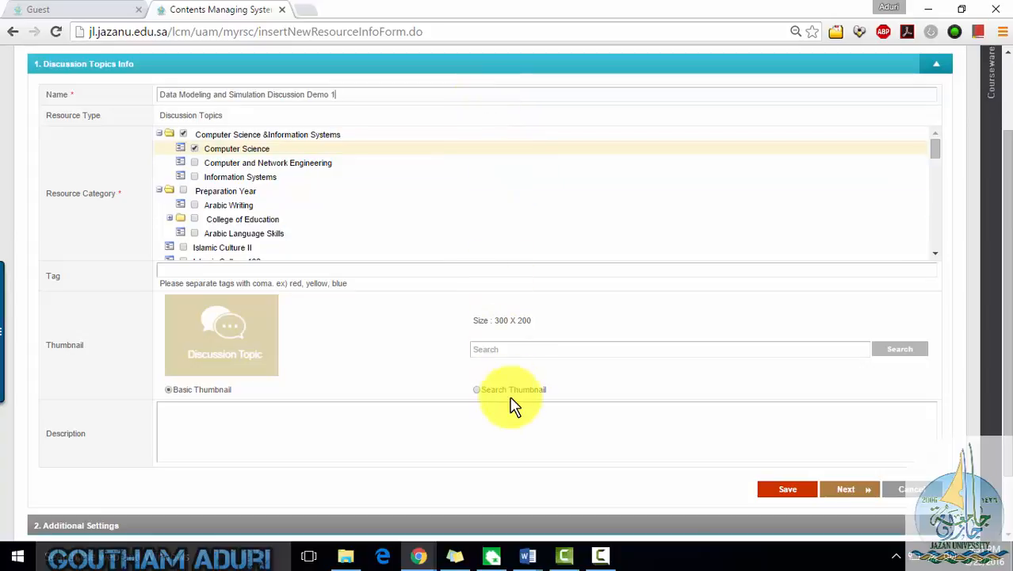
# Continue to the additional settings and title the discussion "Data Modeling and Simulation Demo 1"
pyautogui.click(839, 492)
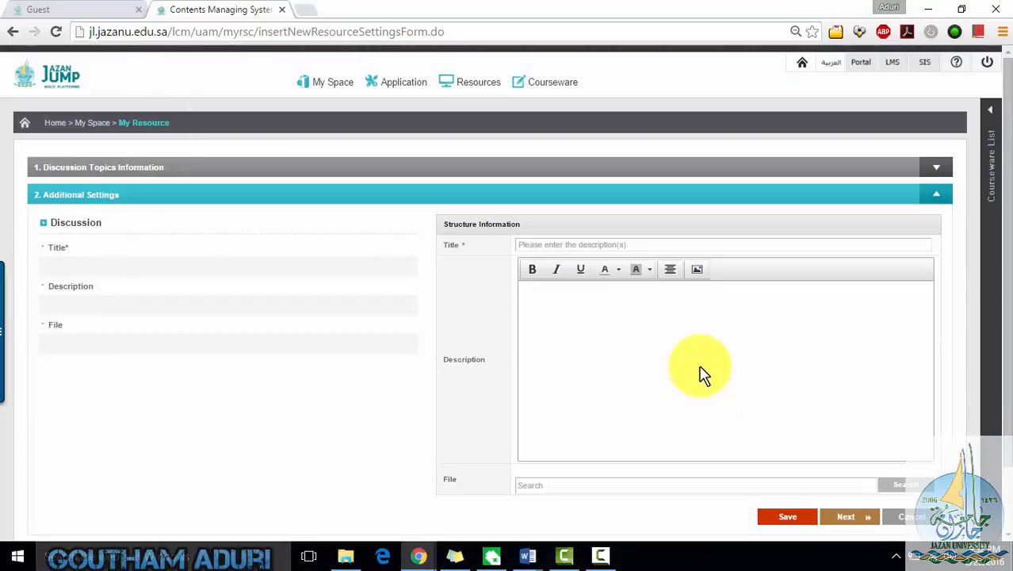
pyautogui.click(644, 243)
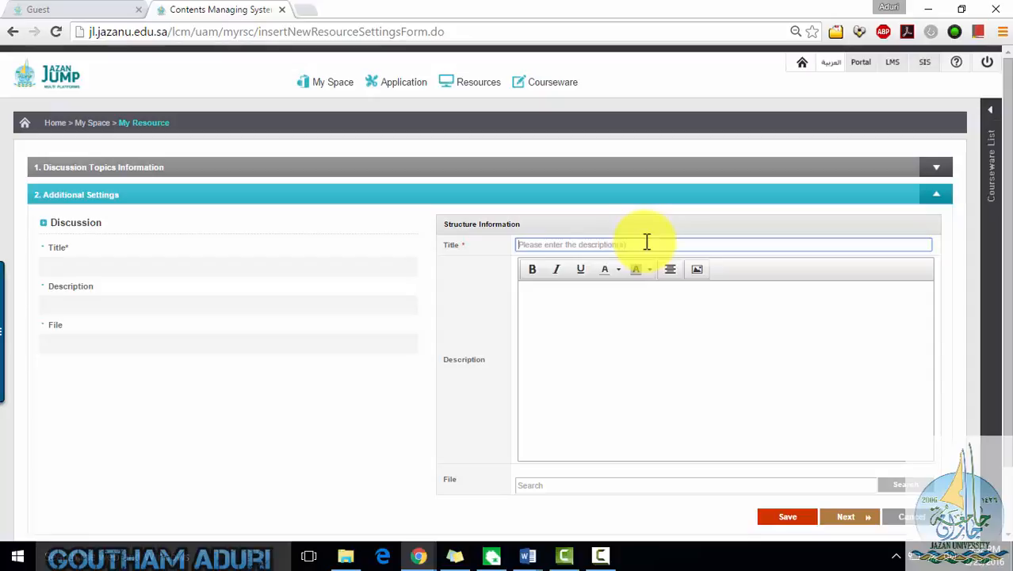
pyautogui.write('D')
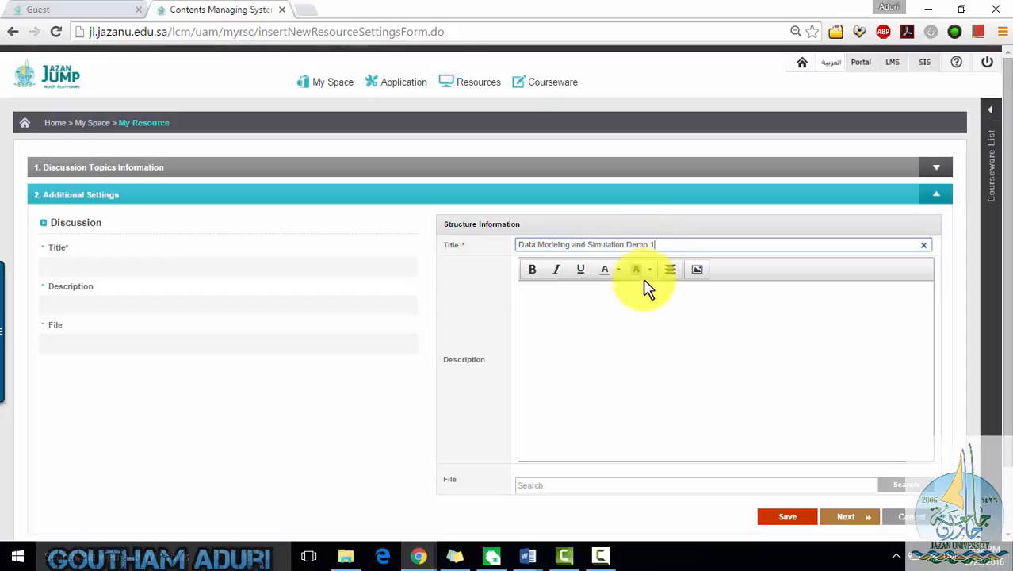
# Try to start editing the discussion's description, and open and cancel the file selection for its attachment
pyautogui.click(625, 323)
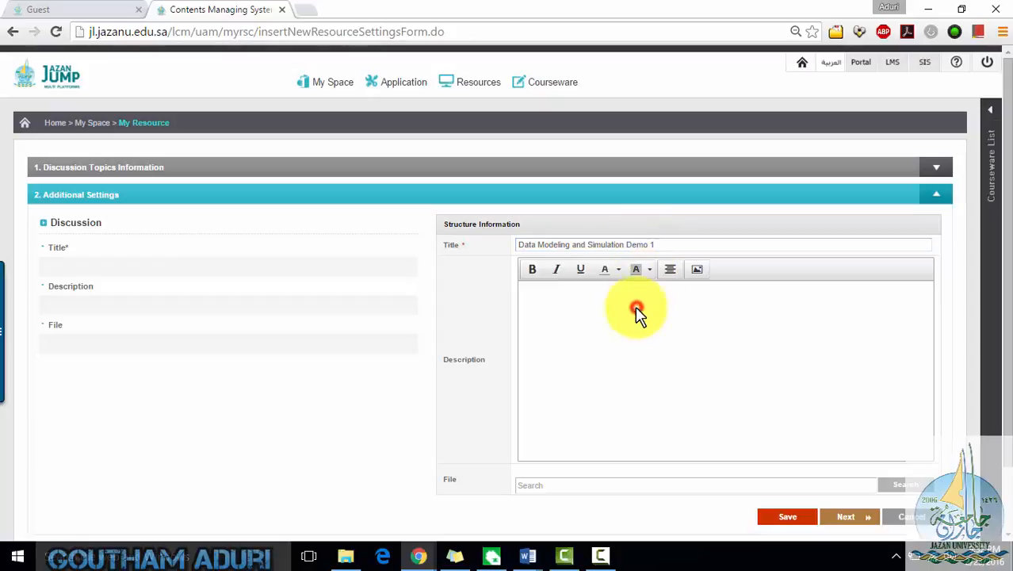
pyautogui.click(537, 350)
pyautogui.scroll(-1, 538, 349)
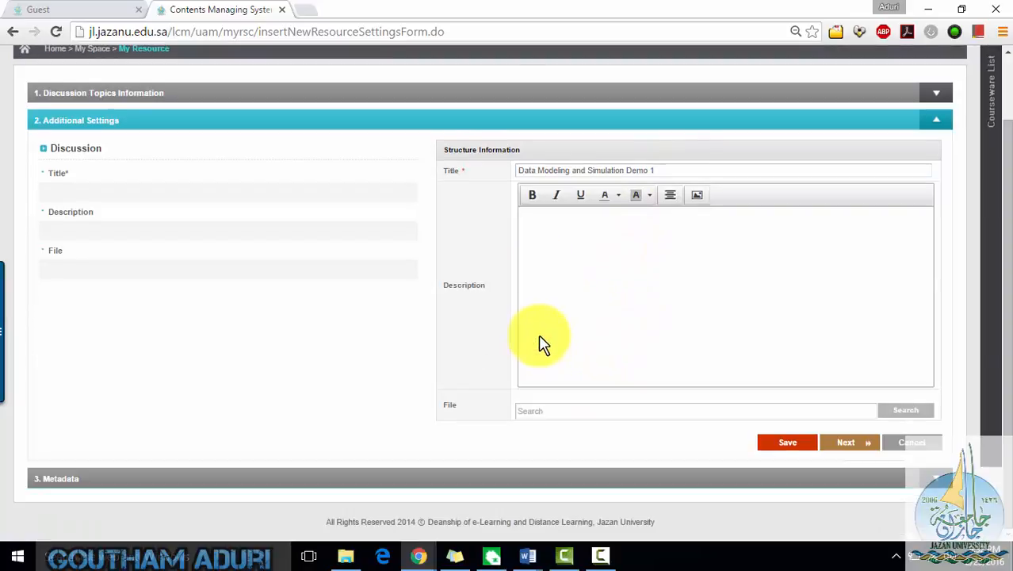
pyautogui.click(535, 279)
pyautogui.click(560, 415)
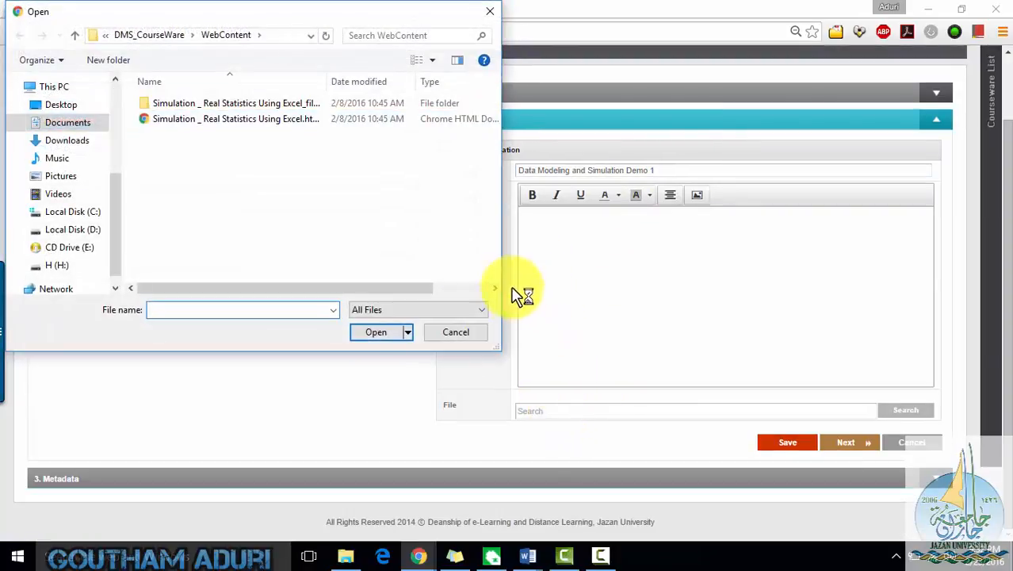
pyautogui.click(476, 331)
# Try again to place the text cursor in the discussion's description area
pyautogui.click(528, 259)
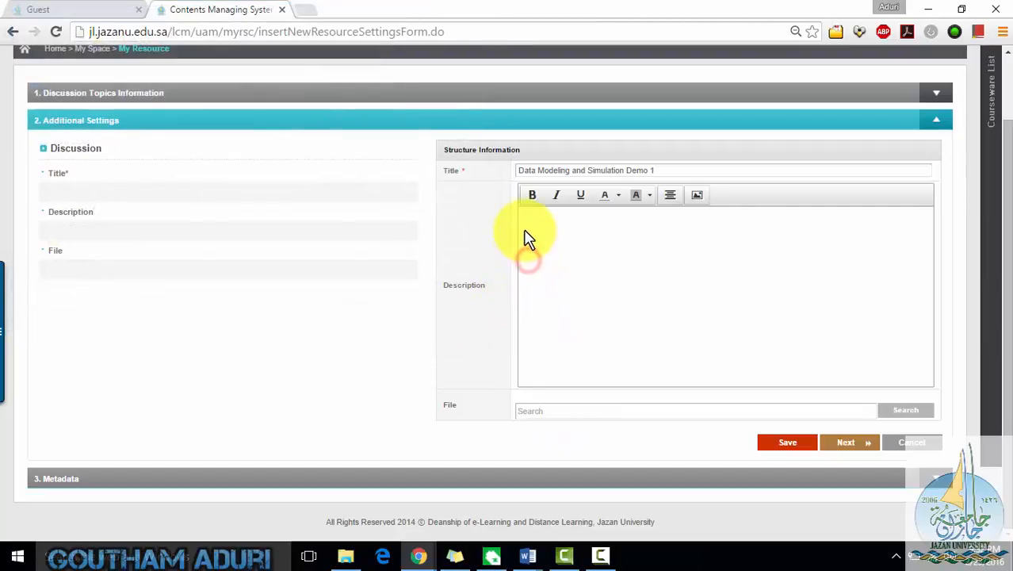
pyautogui.click(525, 229)
pyautogui.click(529, 227)
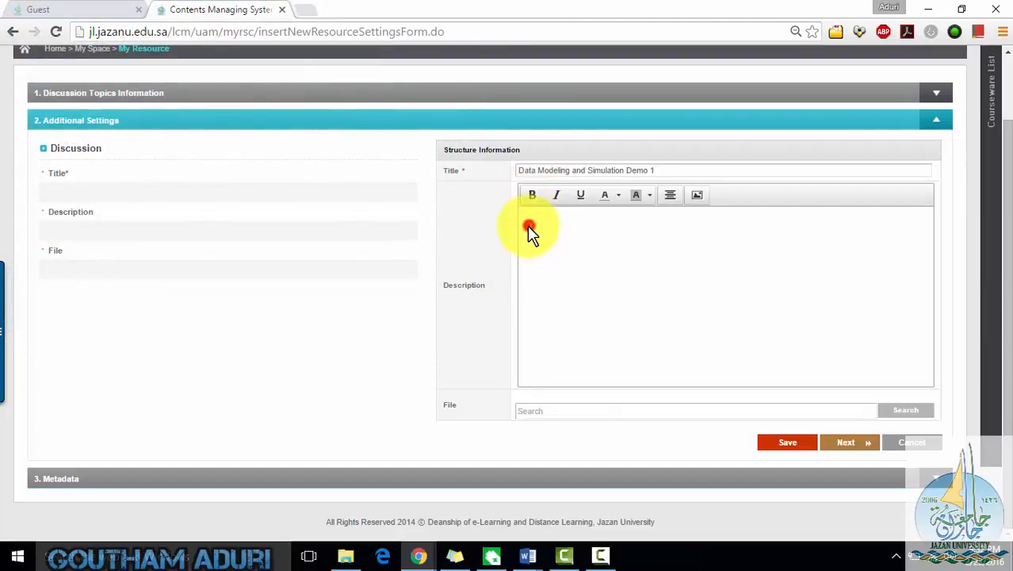
pyautogui.click(523, 257)
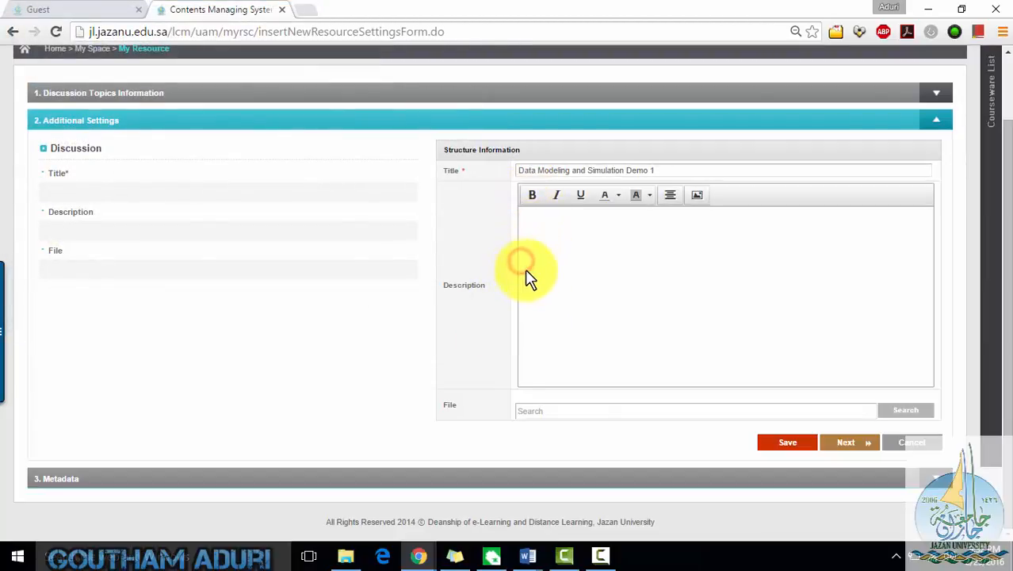
pyautogui.scroll(2, 563, 277)
pyautogui.click(535, 317)
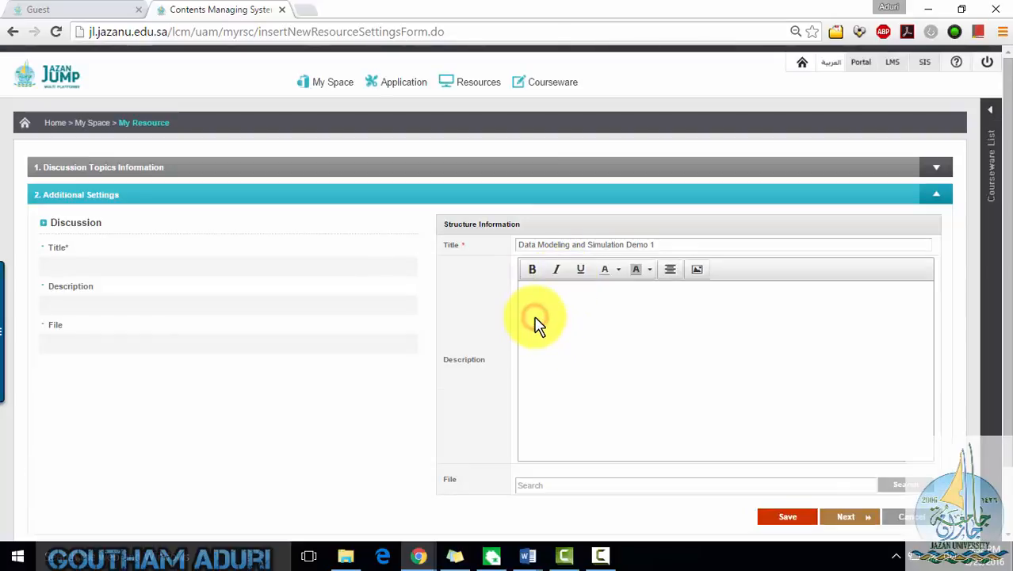
pyautogui.scroll(-2, 642, 439)
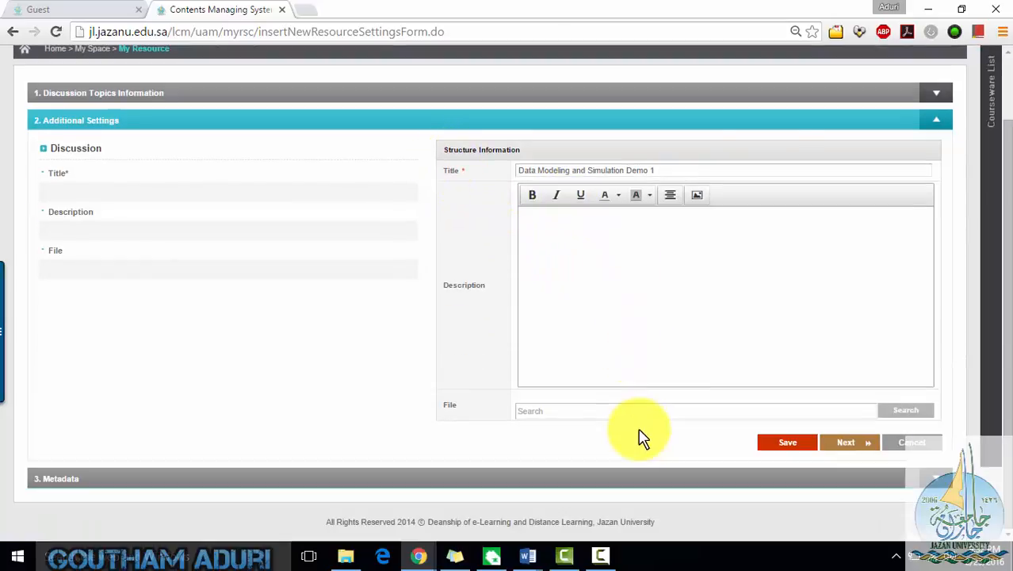
# Try to attach Chapter02.pdf from the DMS_CourseWare folder to the discussion, and reopen and cancel its file selection
pyautogui.click(623, 419)
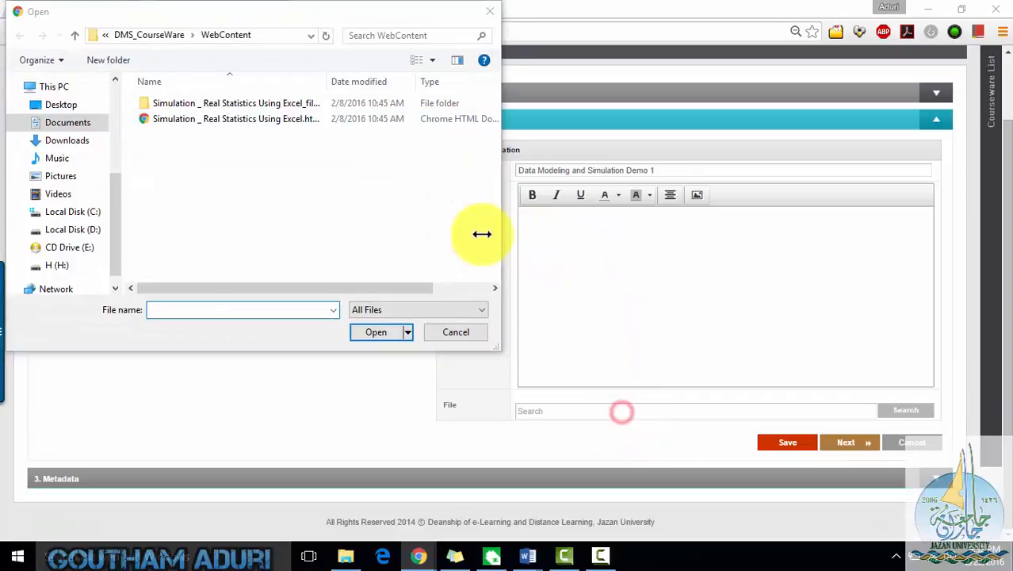
pyautogui.click(163, 33)
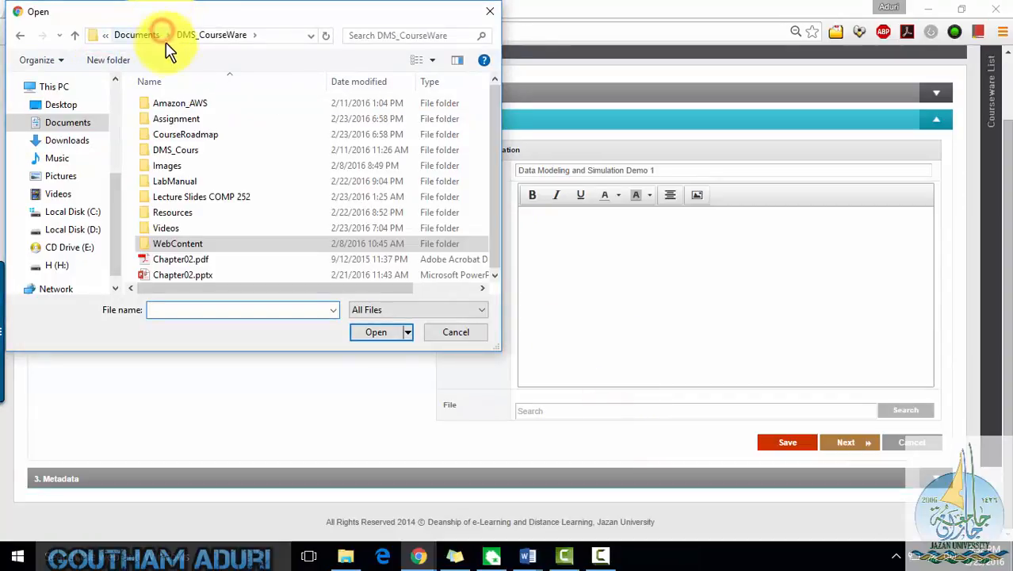
pyautogui.doubleClick(195, 264)
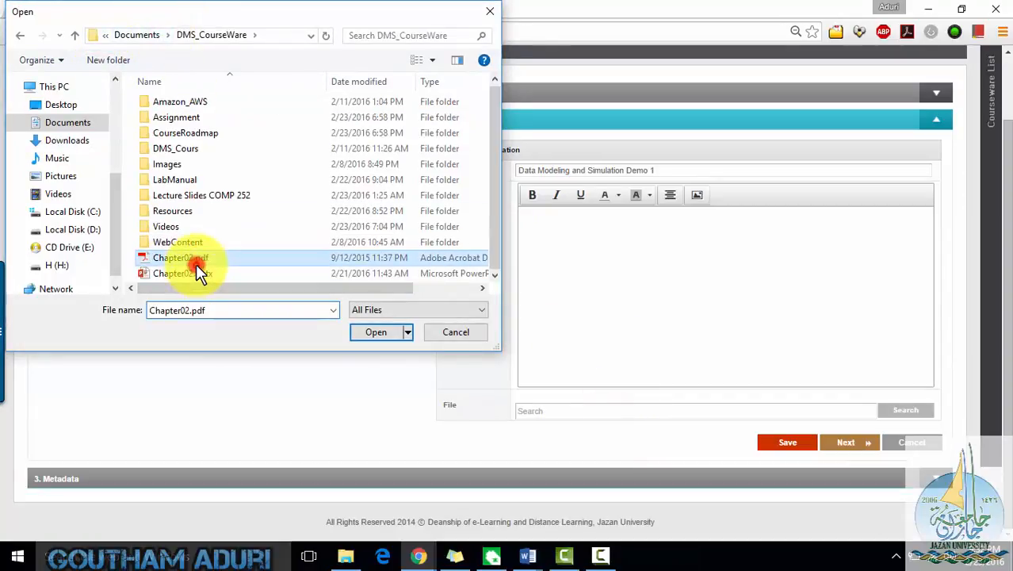
pyautogui.click(907, 410)
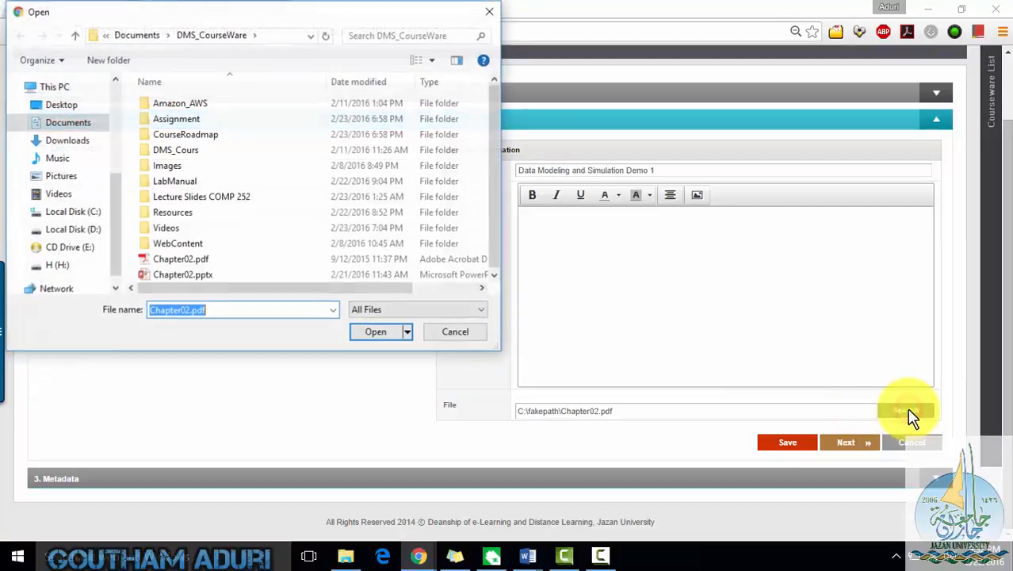
pyautogui.click(442, 335)
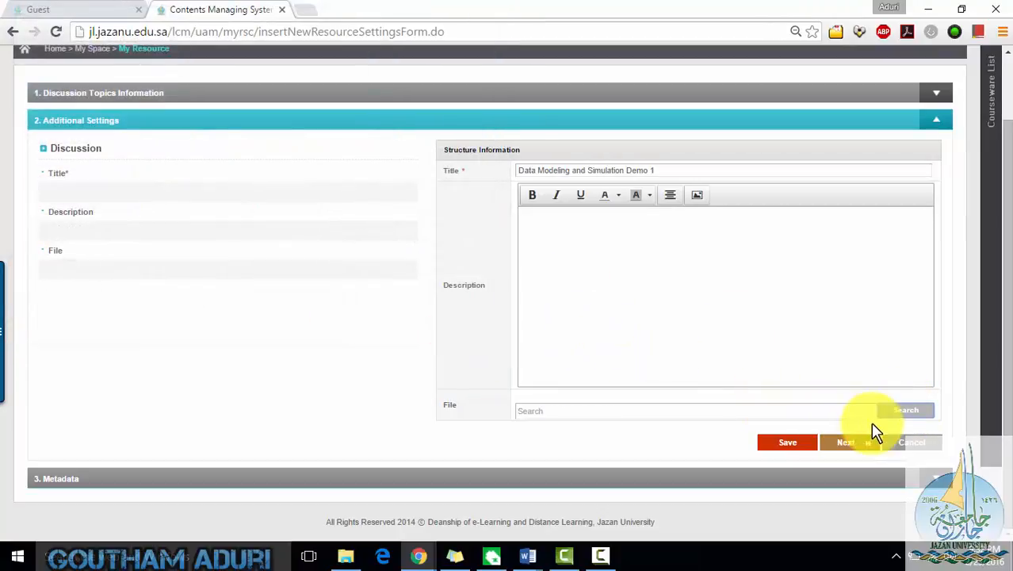
# Attach the file Chapter02.pdf from the DMS_CourseWare folder to the discussion
pyautogui.click(892, 415)
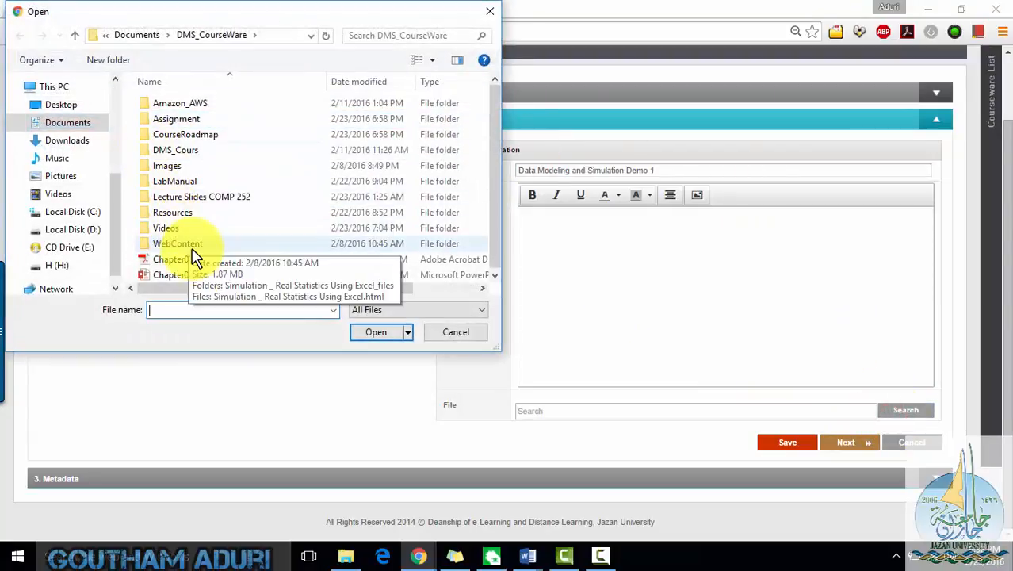
pyautogui.click(191, 249)
pyautogui.doubleClick(196, 260)
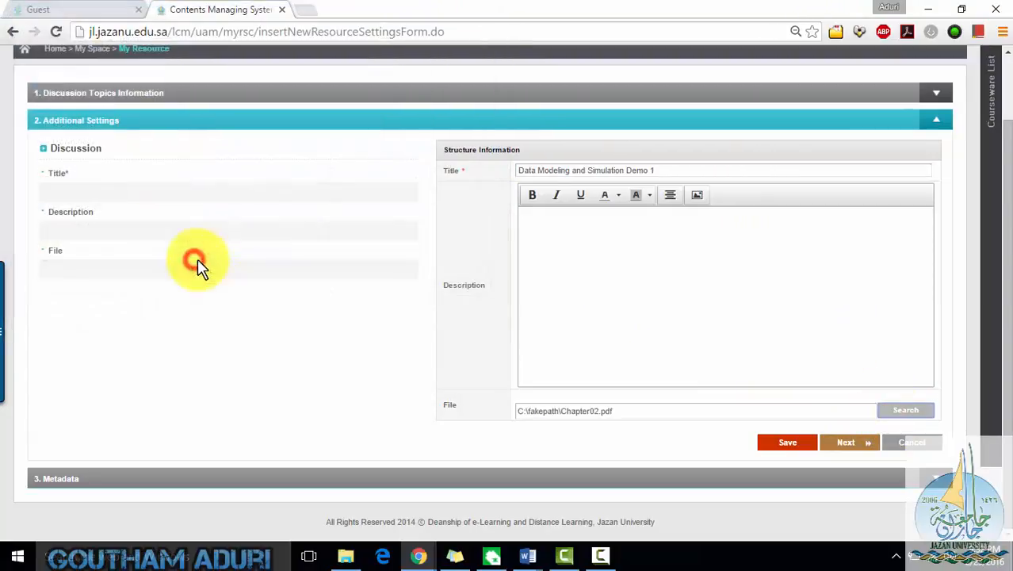
# Continue to the metadata section and complete the discussion topic resource without choosing a metadata template
pyautogui.click(834, 446)
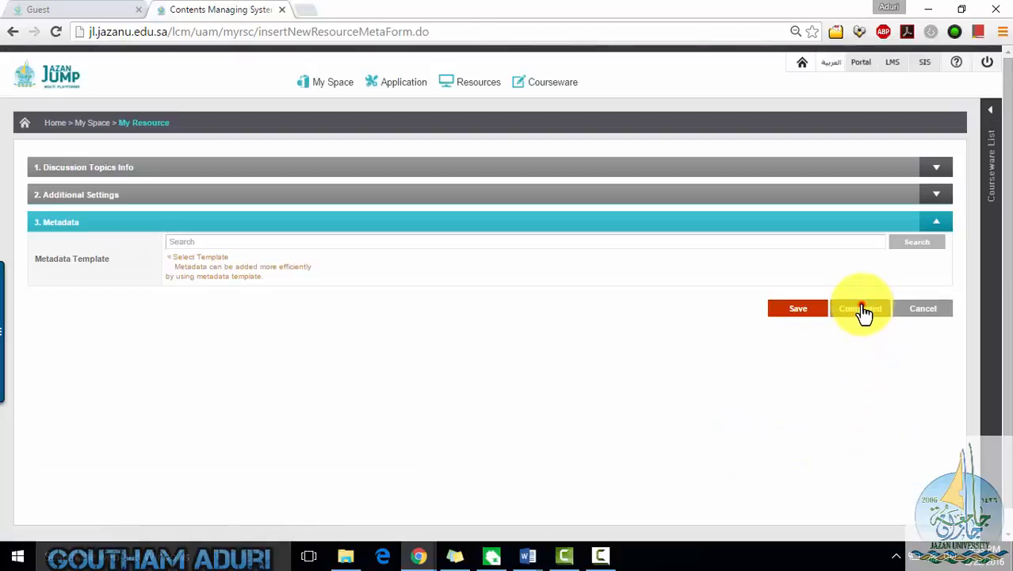
pyautogui.click(862, 310)
pyautogui.click(476, 345)
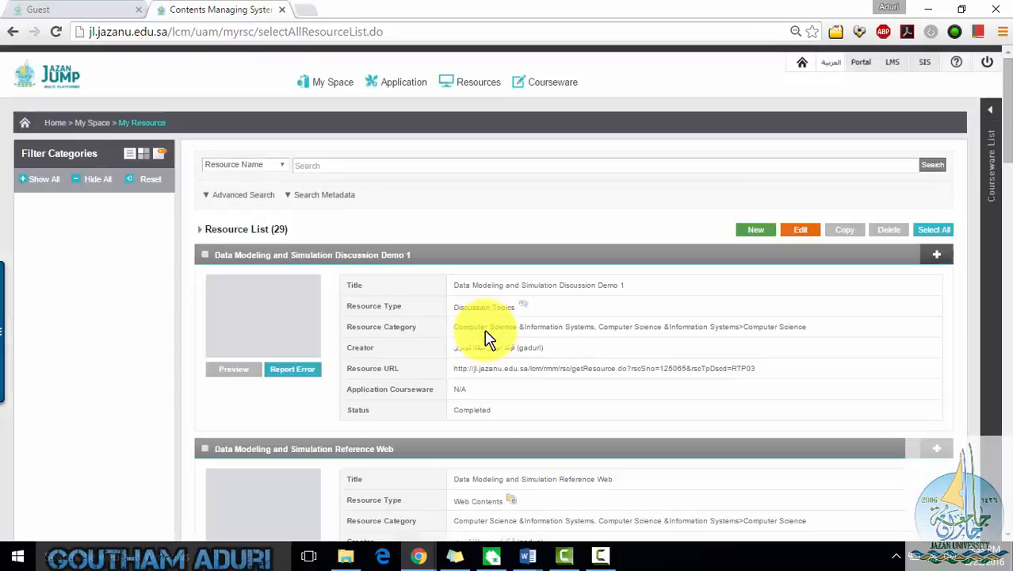
# Expand the details of "Data Modeling and Simulation Discussion Demo 1" and set its sharing status to Share with all
pyautogui.click(935, 254)
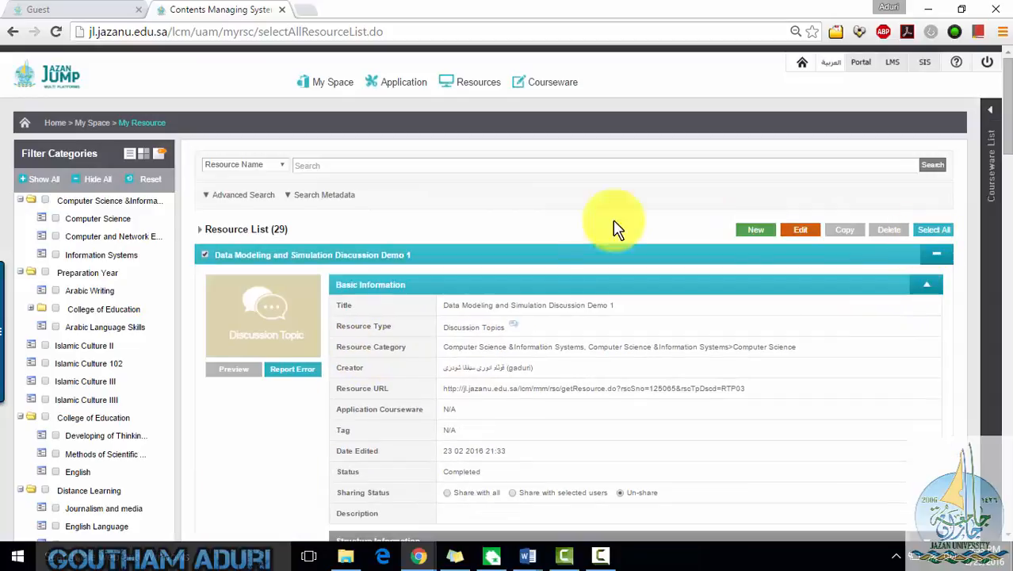
pyautogui.click(448, 492)
pyautogui.scroll(-4, 751, 409)
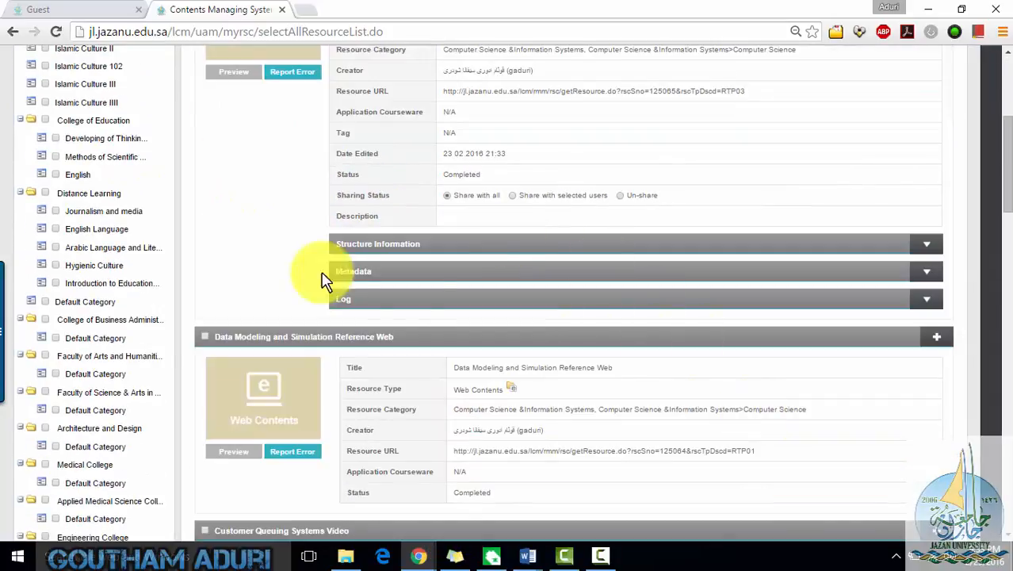
pyautogui.scroll(2, 529, 295)
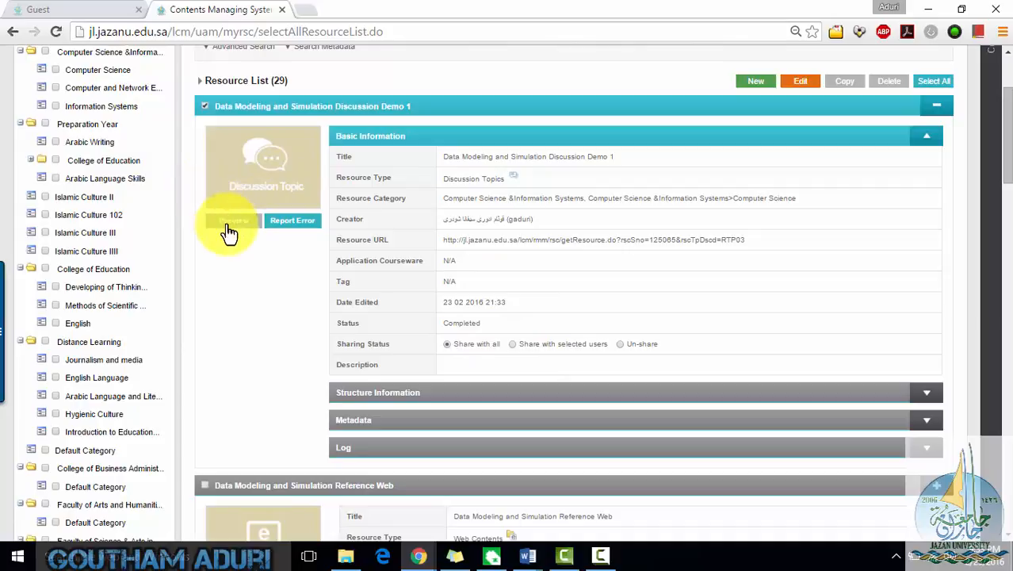
# Preview the "Customer Queuing Systems Video" resource, close the preview, and set the video's sharing status to Share with all
pyautogui.scroll(-8, 270, 333)
pyautogui.scroll(3, 277, 345)
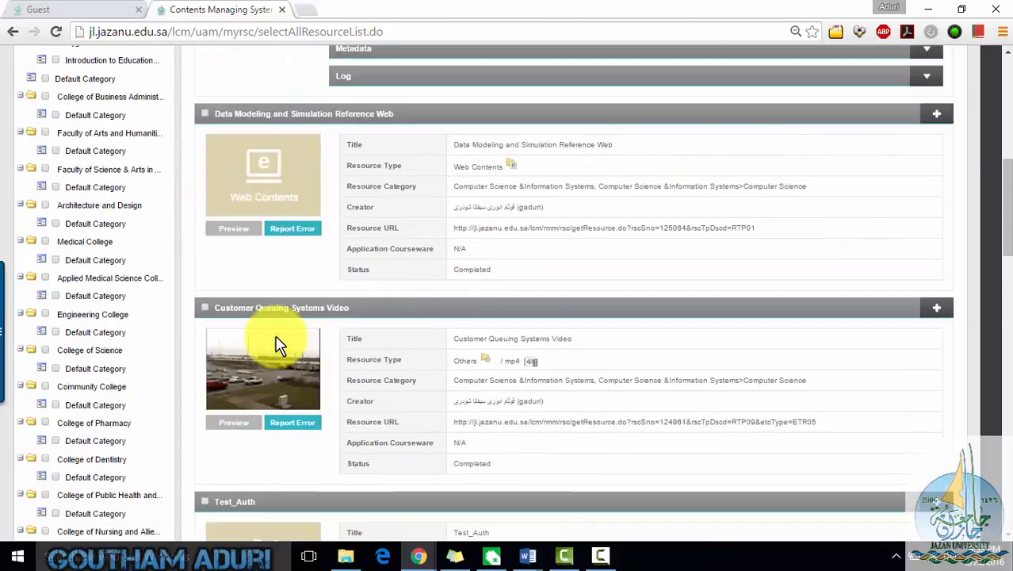
pyautogui.click(227, 428)
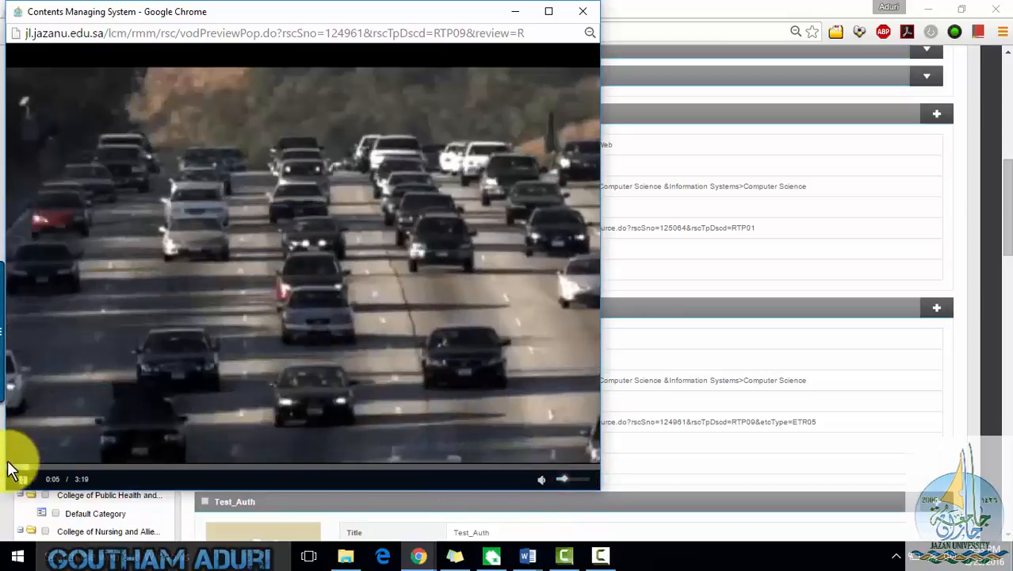
pyautogui.click(577, 11)
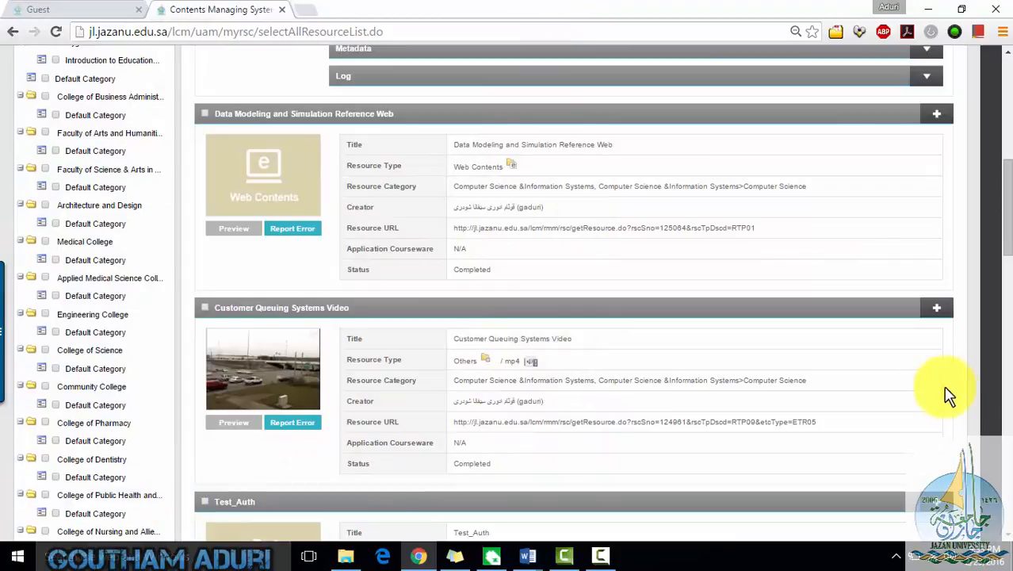
pyautogui.click(937, 308)
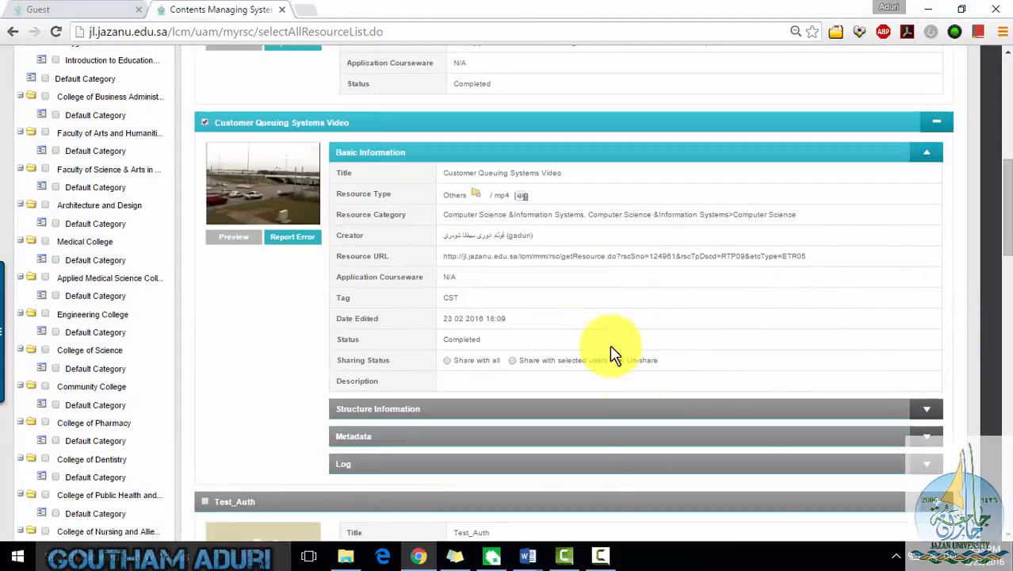
pyautogui.click(448, 360)
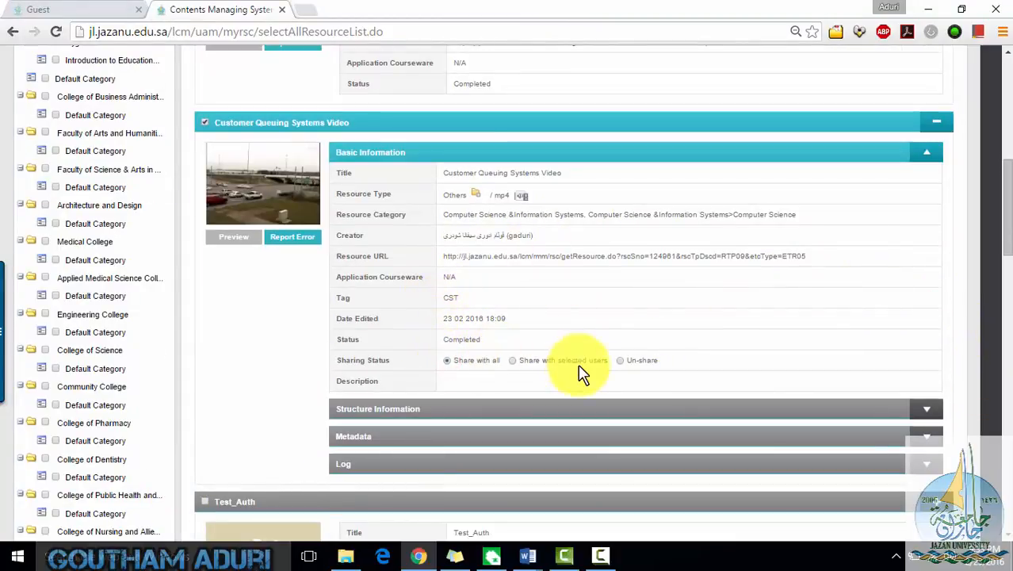
# Review the expanded details of "Data Modeling and Simulation Reference Web" and "Data Modeling and Simulation Discussion Demo 1" in the resource list
pyautogui.scroll(4, 581, 371)
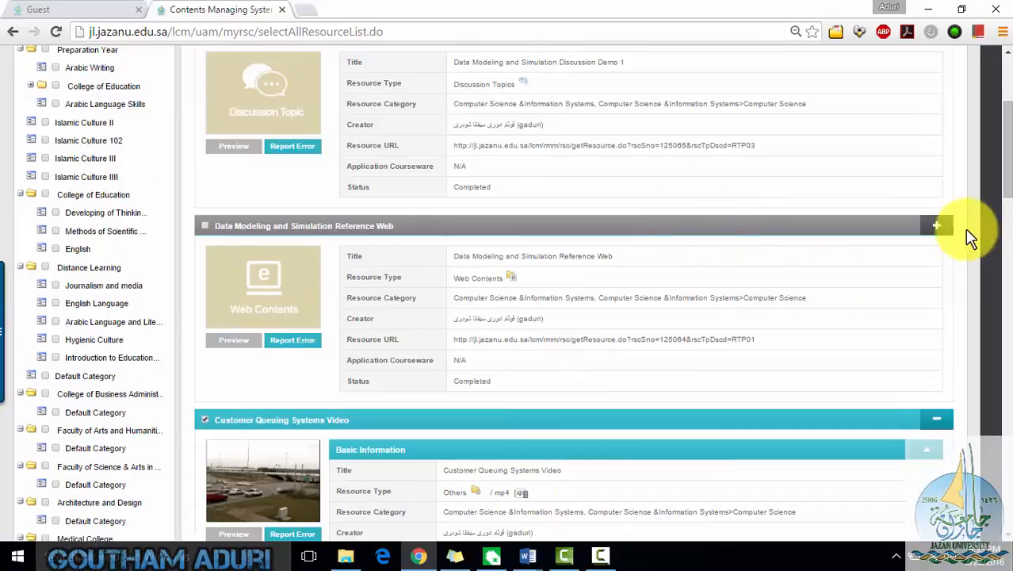
pyautogui.click(937, 226)
pyautogui.scroll(3, 582, 403)
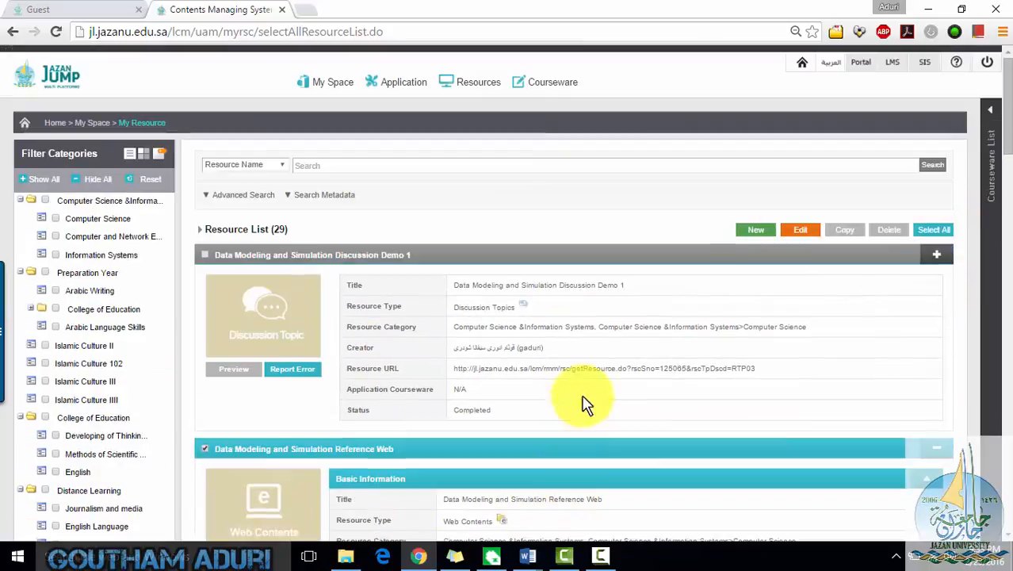
pyautogui.click(936, 255)
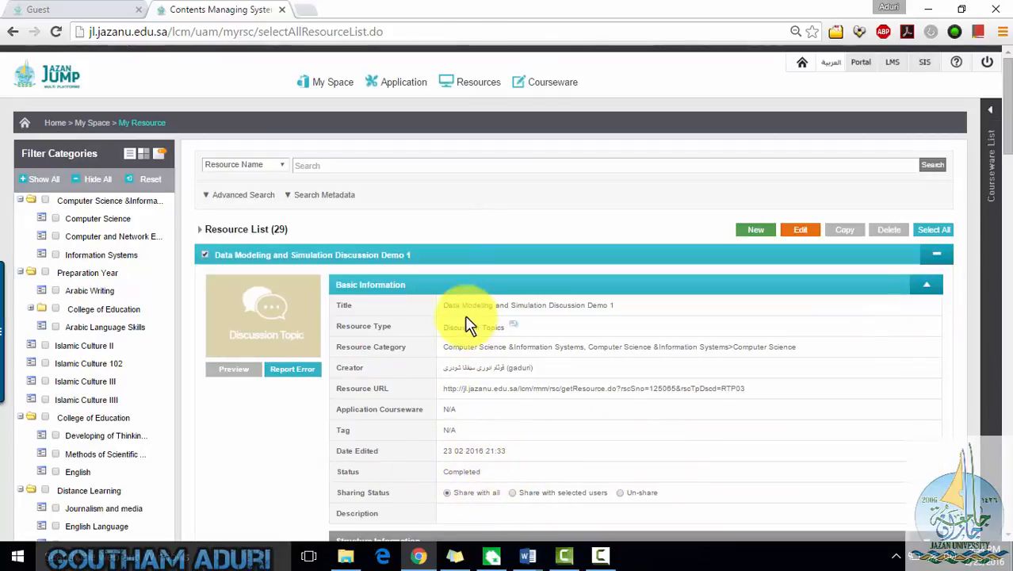
pyautogui.scroll(-8, 468, 325)
pyautogui.scroll(7, 475, 352)
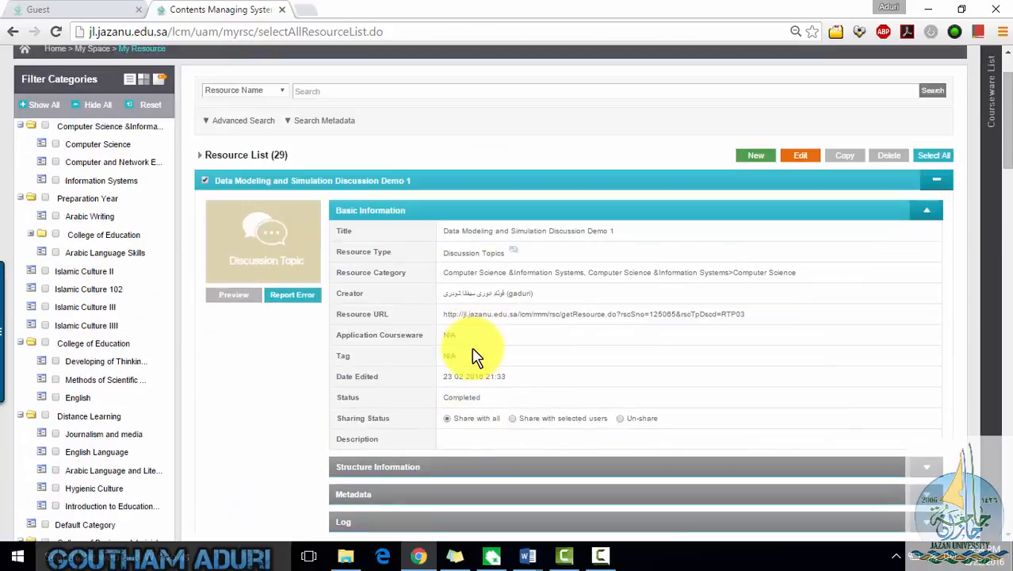
pyautogui.scroll(1, 474, 355)
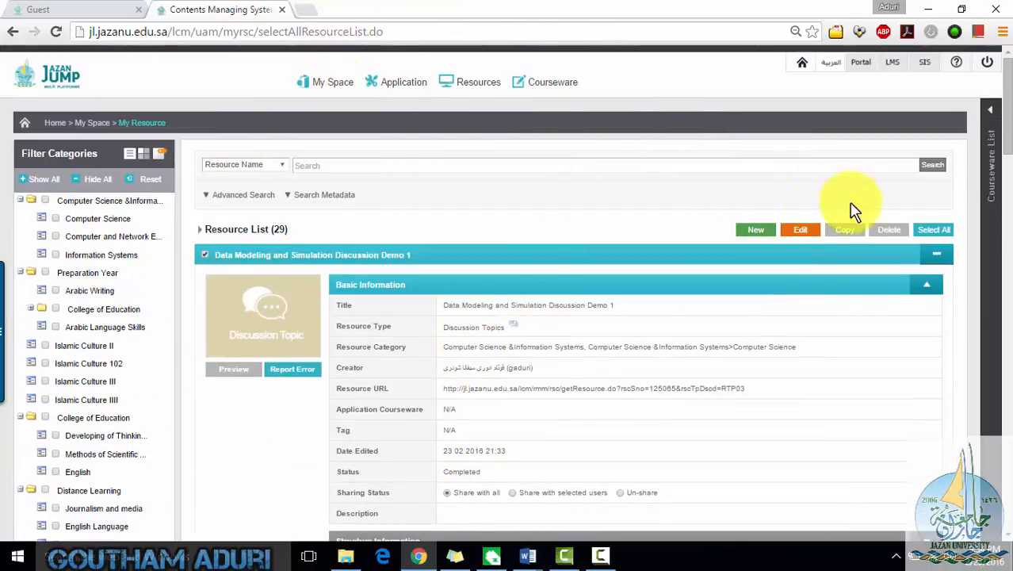
# Start a new resource of the Quiz type and continue to its information form
pyautogui.click(757, 230)
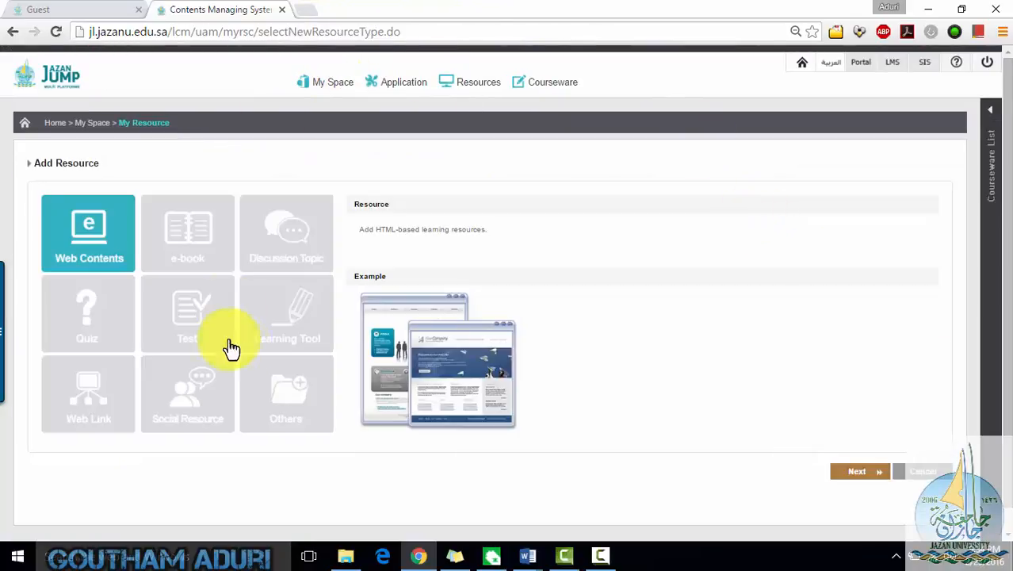
pyautogui.click(85, 333)
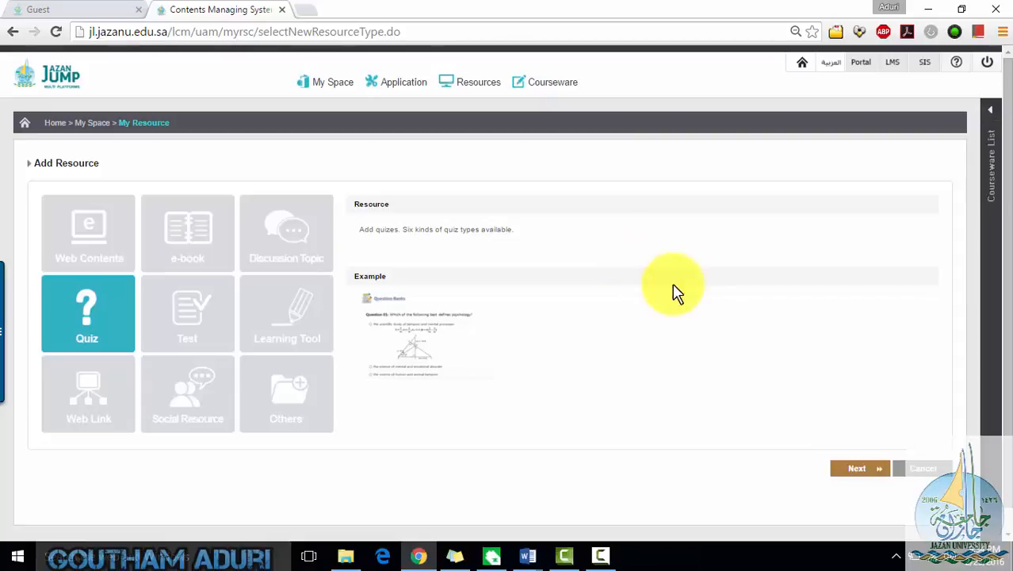
pyautogui.click(855, 470)
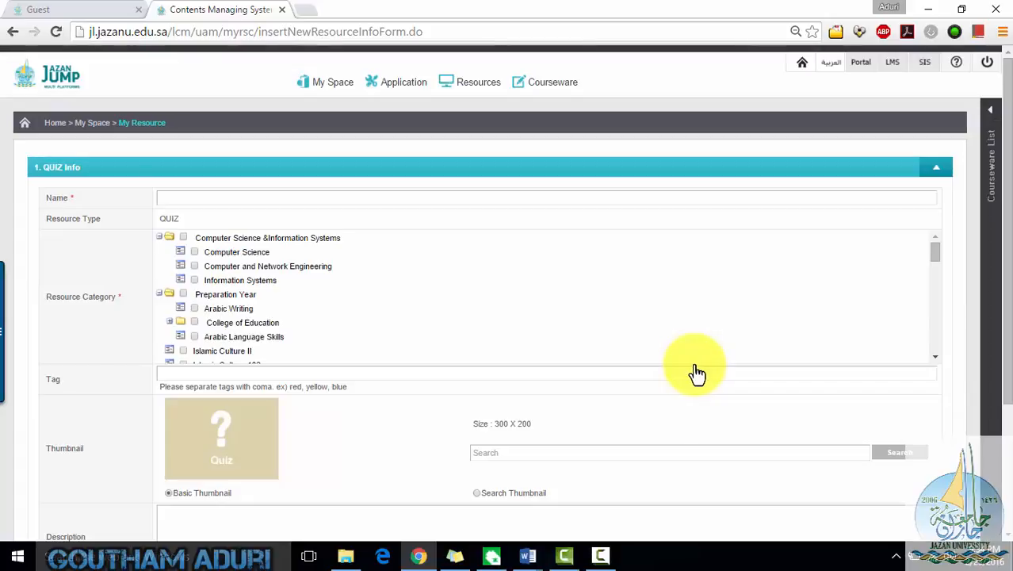
# Name the quiz resource "Quiz Test Demo 1" and assign it to Computer Science & Information Systems with its Computer Science subcategory
pyautogui.scroll(-2, 696, 374)
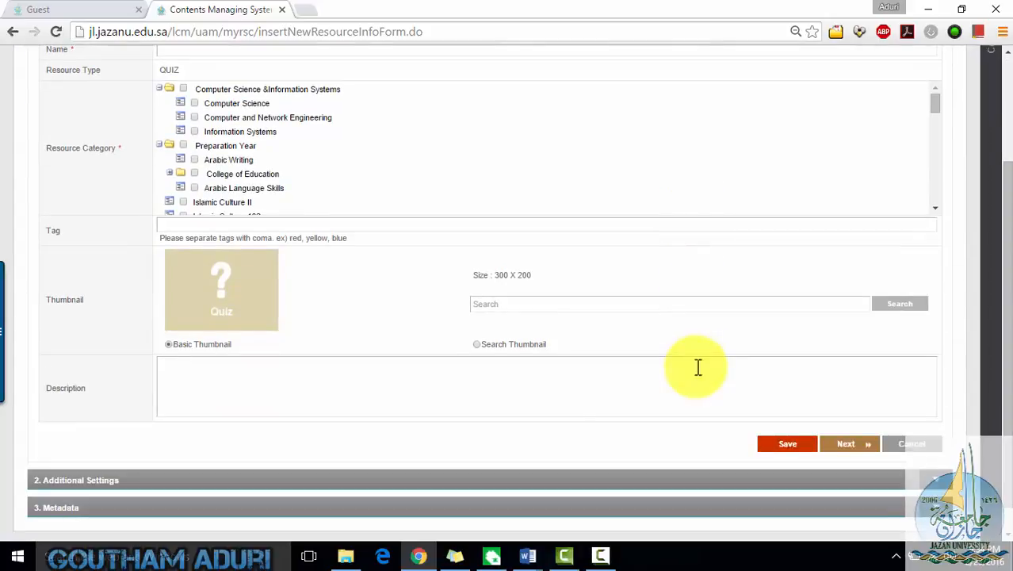
pyautogui.scroll(2, 694, 361)
pyautogui.click(469, 198)
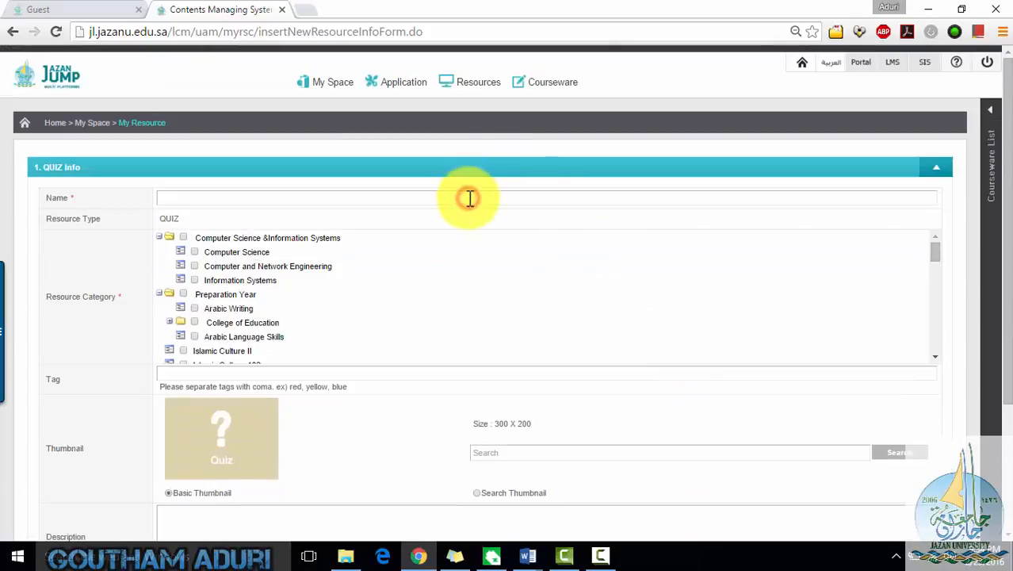
pyautogui.write('Quiz Test Demo 1')
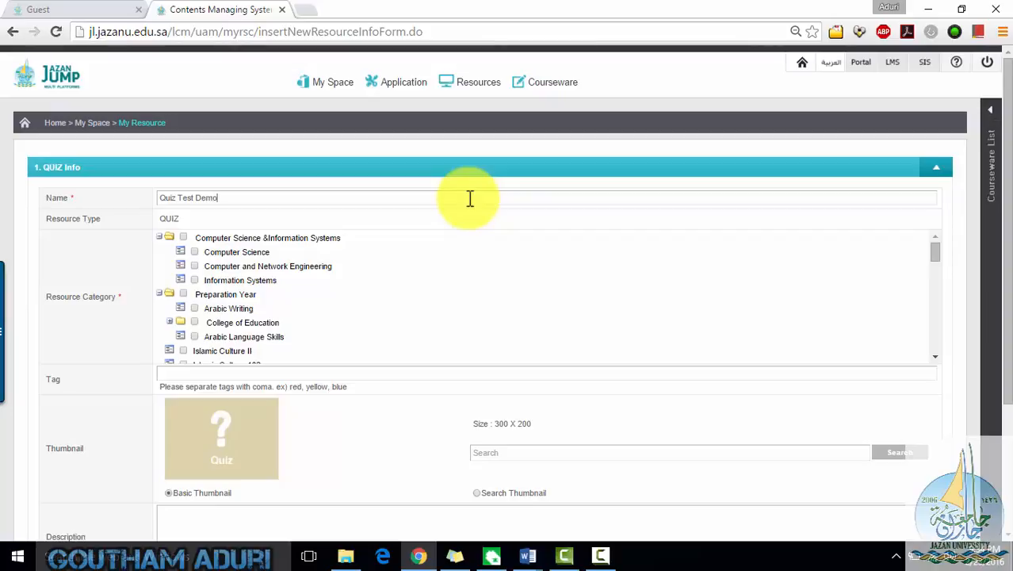
pyautogui.click(184, 236)
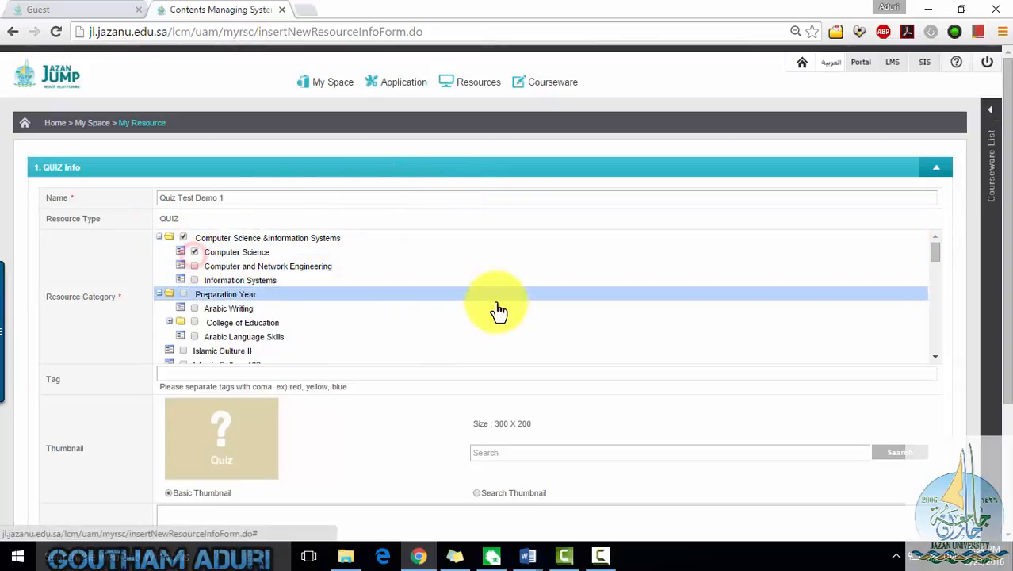
# Leave the quiz's tag empty and continue to the additional settings
pyautogui.scroll(-3, 492, 333)
pyautogui.click(476, 376)
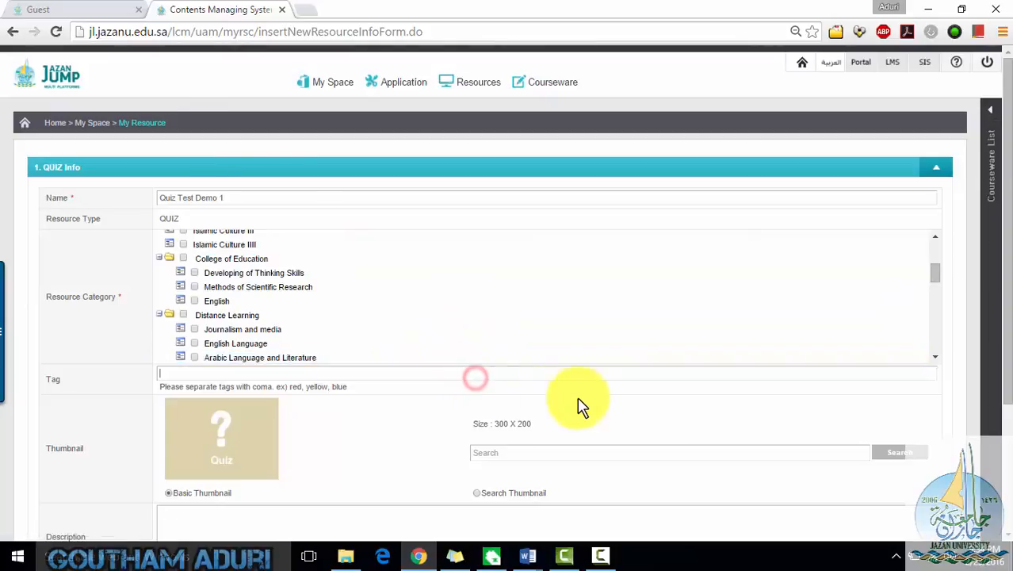
pyautogui.scroll(-2, 555, 357)
pyautogui.click(852, 414)
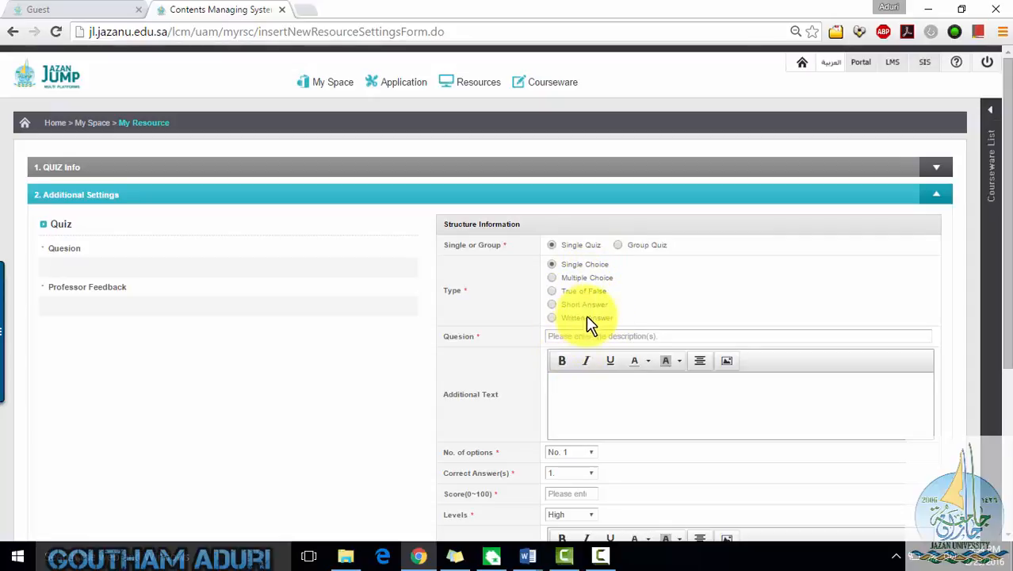
# Make the quiz a Group Quiz and name the group quiz "Group Quiz DMS 1"
pyautogui.click(619, 246)
pyautogui.click(617, 264)
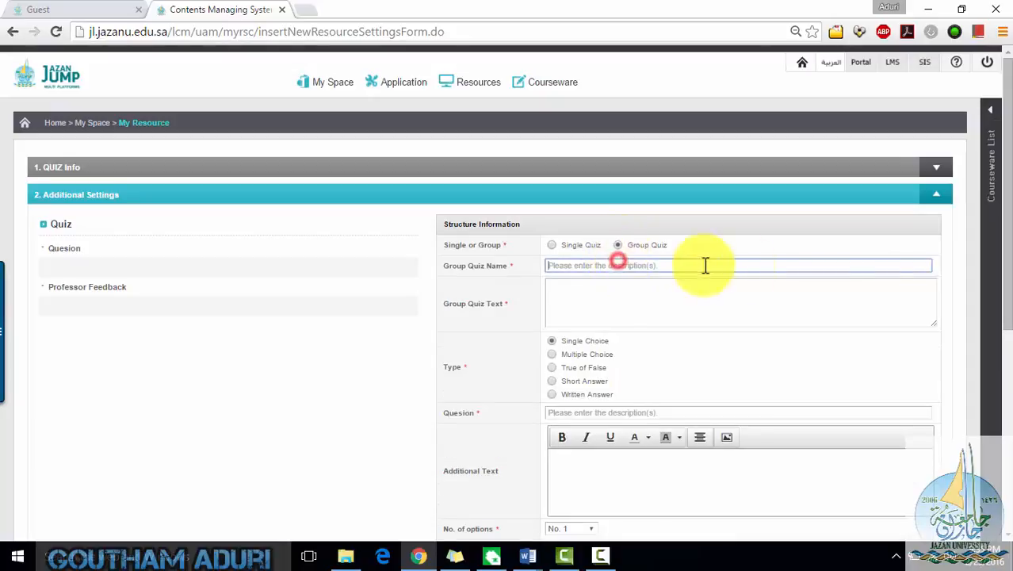
pyautogui.write('Gru')
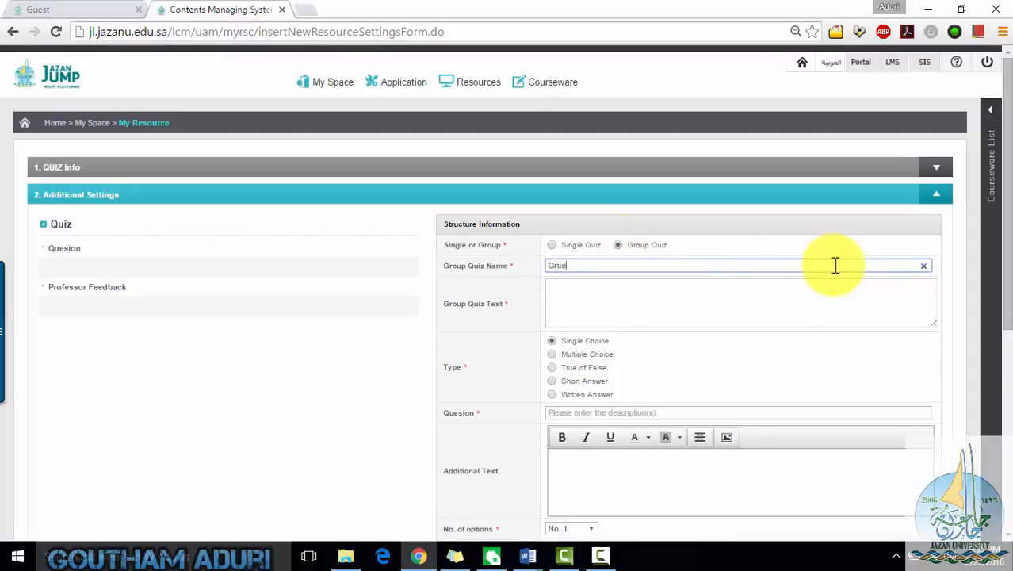
pyautogui.press('BackSpace')
pyautogui.press('BackSpace')
pyautogui.write('i')
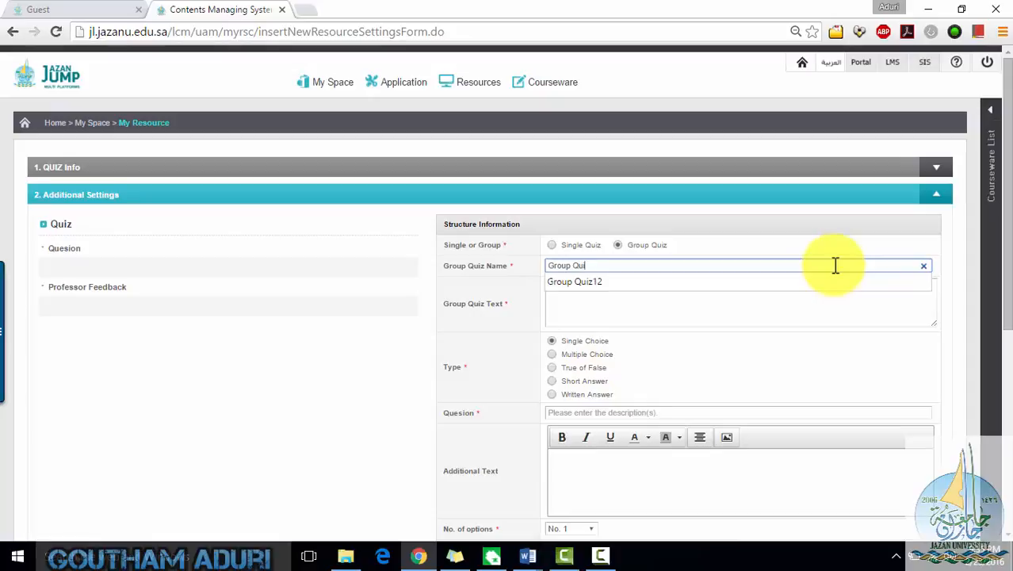
pyautogui.write('z DMS 1')
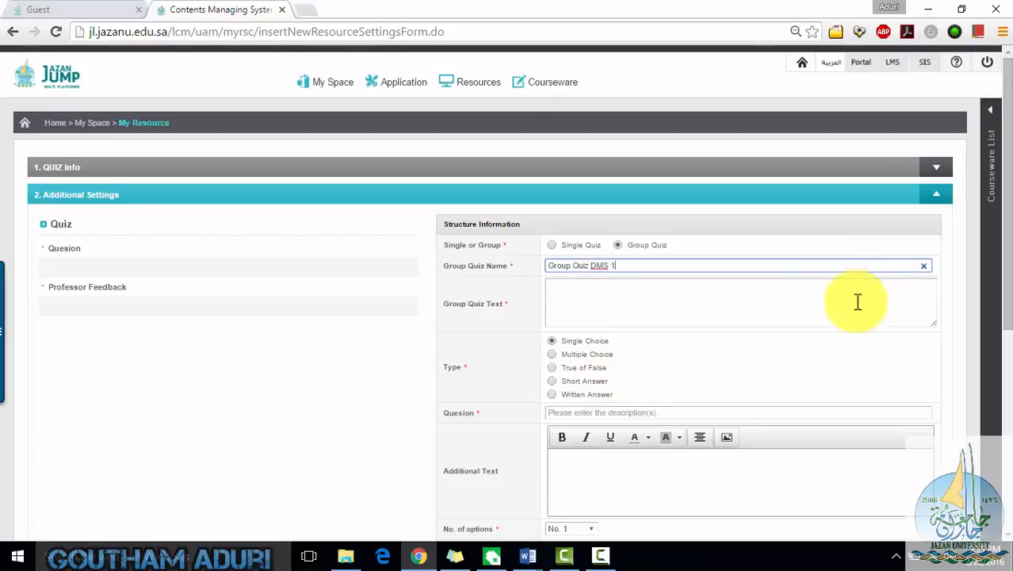
# Enter "DMS Group Quiz 1" as the group quiz text and set the question type to Multiple Choice
pyautogui.click(714, 317)
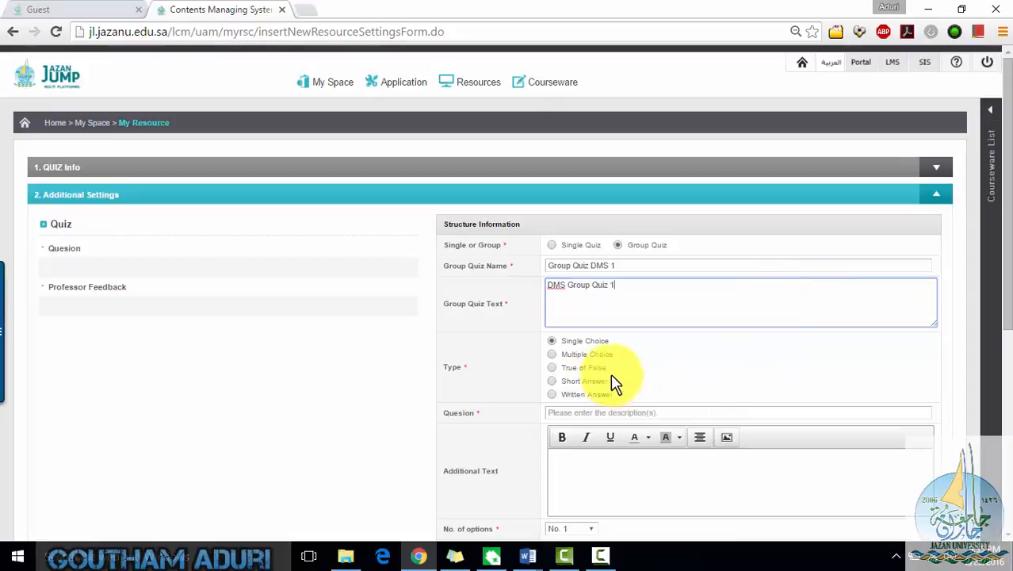
pyautogui.click(552, 355)
# Switch to Word and copy question i, "A collection of entities that interact together...", from MCQ_1_AnswerKey.docx
pyautogui.scroll(-3, 674, 356)
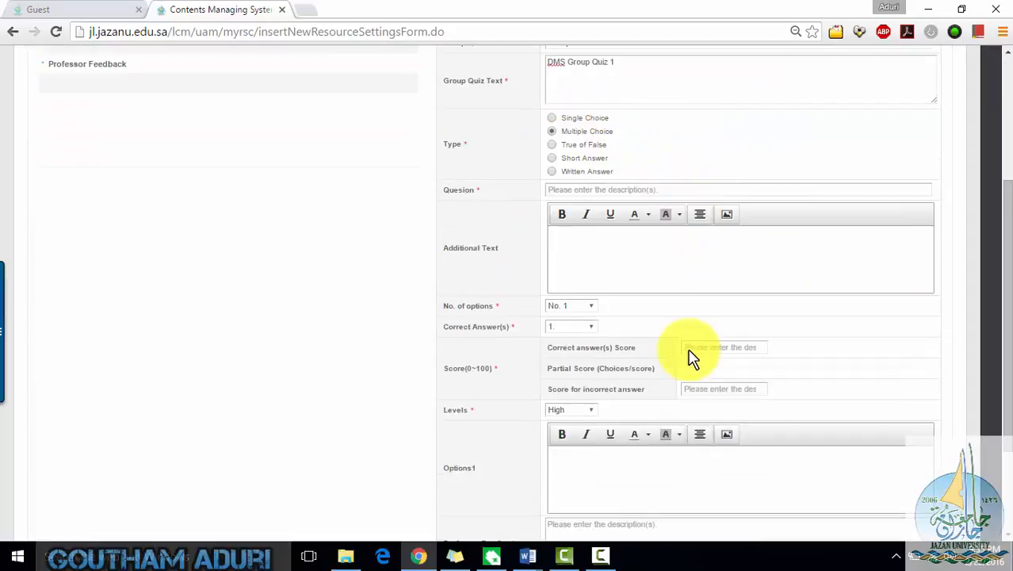
pyautogui.click(646, 189)
pyautogui.moveTo(547, 547)
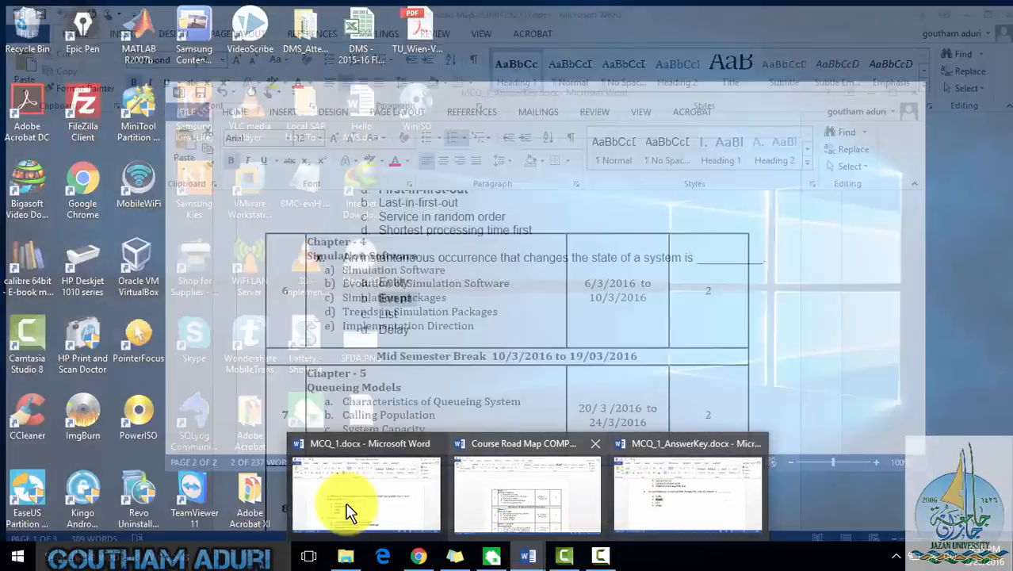
pyautogui.click(327, 501)
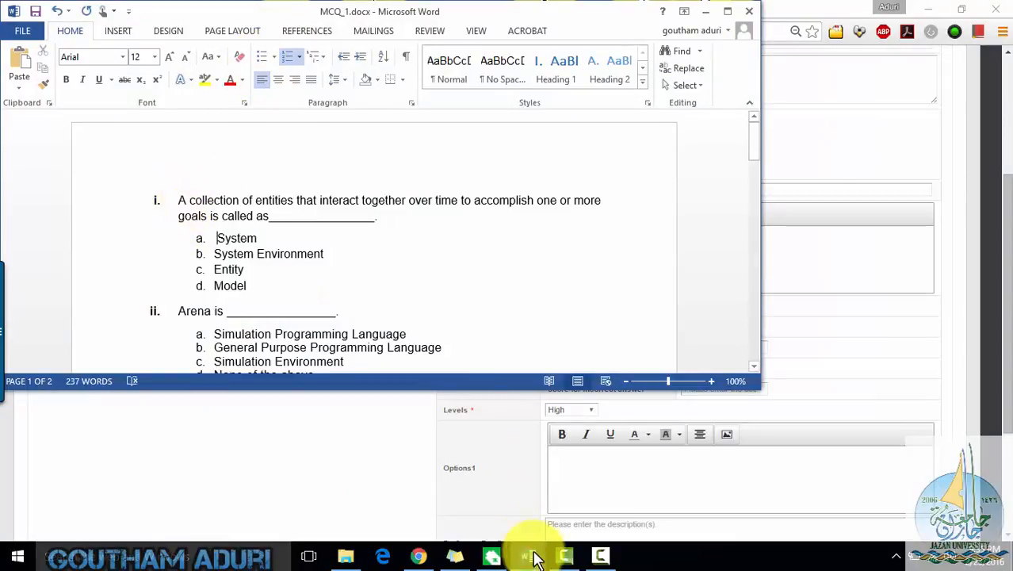
pyautogui.moveTo(527, 555)
pyautogui.click(634, 500)
pyautogui.scroll(20, 545, 353)
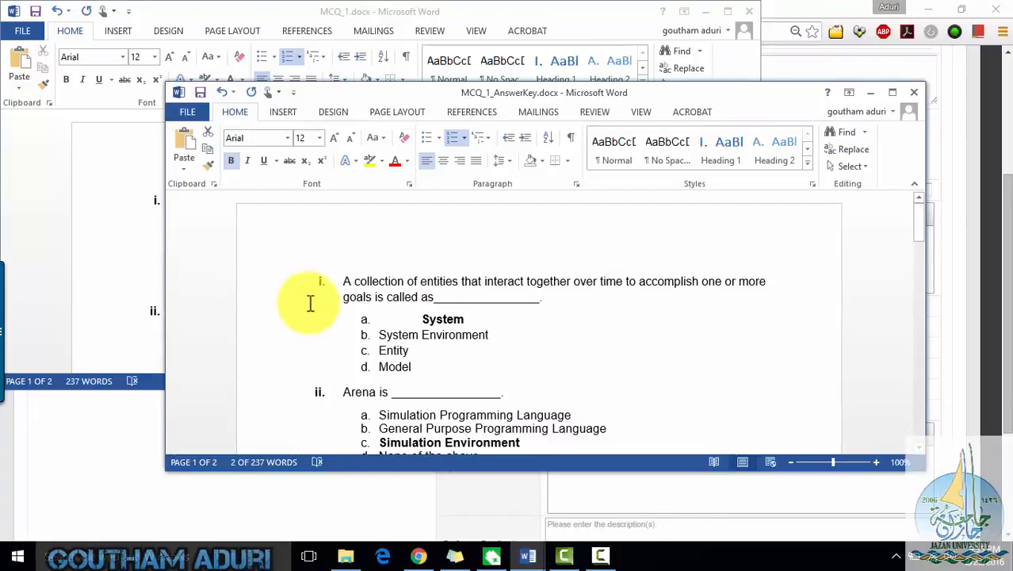
pyautogui.moveTo(341, 281); pyautogui.dragTo(550, 311)
pyautogui.hotkey('ctrl', 'c')
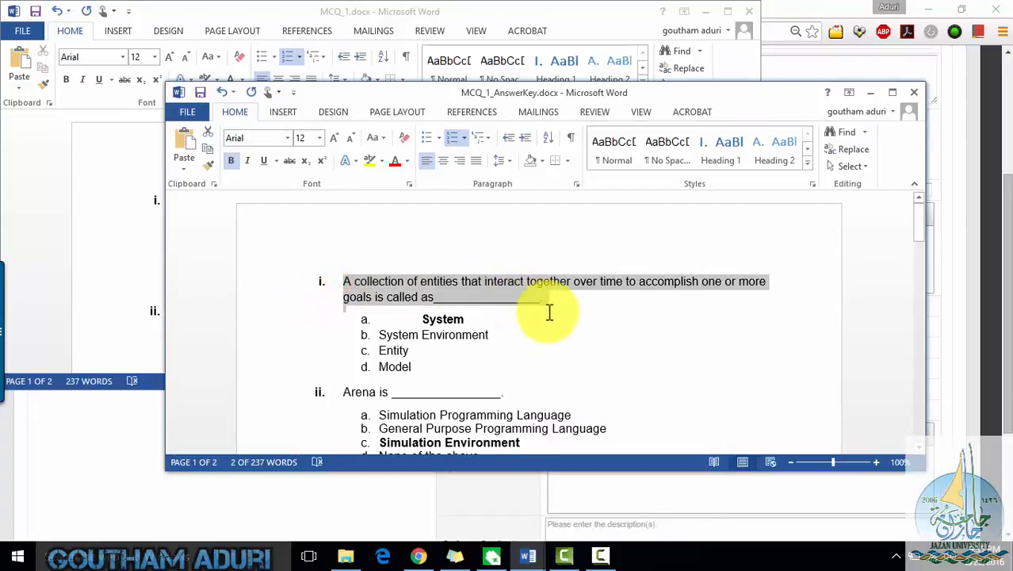
# Return to the quiz form in the browser and paste the copied question into the question field
pyautogui.hotkey('alt', 'Tab')
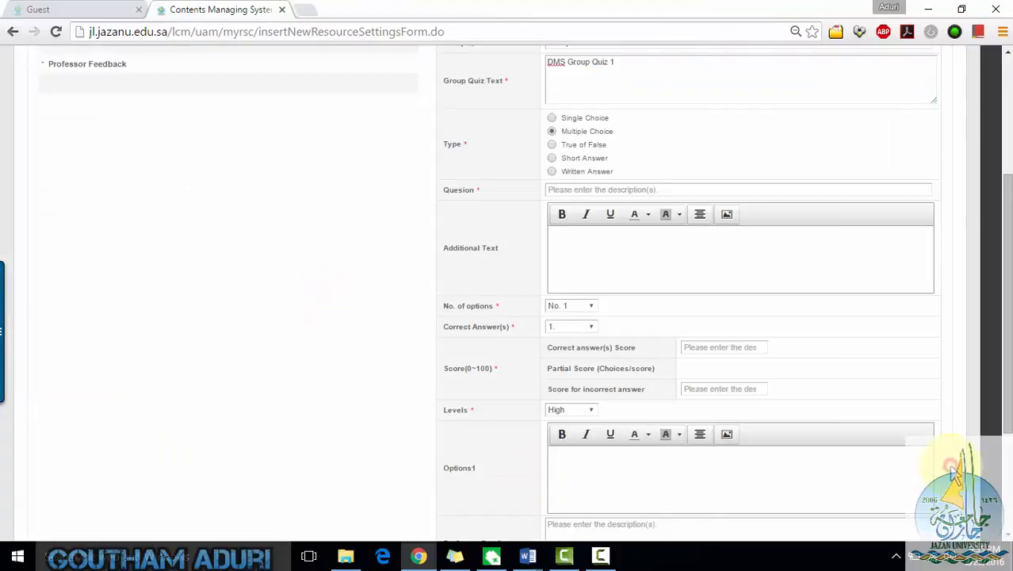
pyautogui.click(680, 241)
pyautogui.click(674, 194)
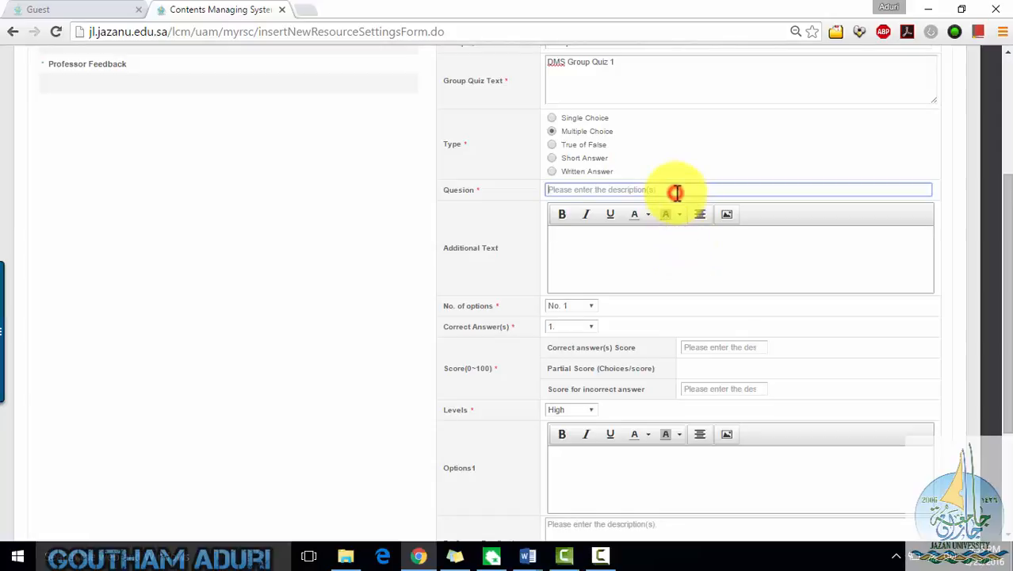
pyautogui.hotkey('ctrl', 'v')
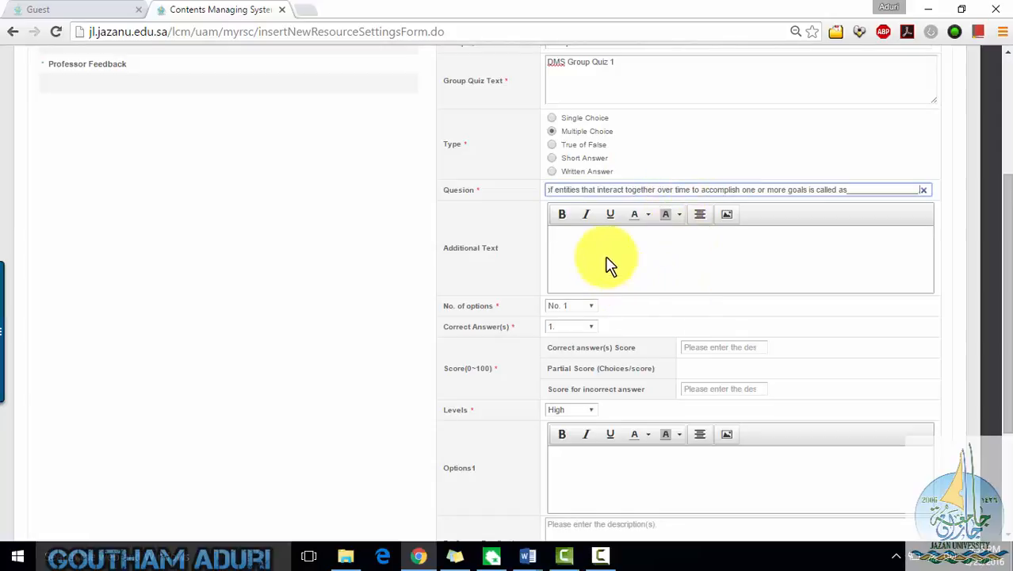
# Set the number of options to 4, consult MCQ_1_AnswerKey.docx, and select option 1 as the correct answer
pyautogui.click(586, 309)
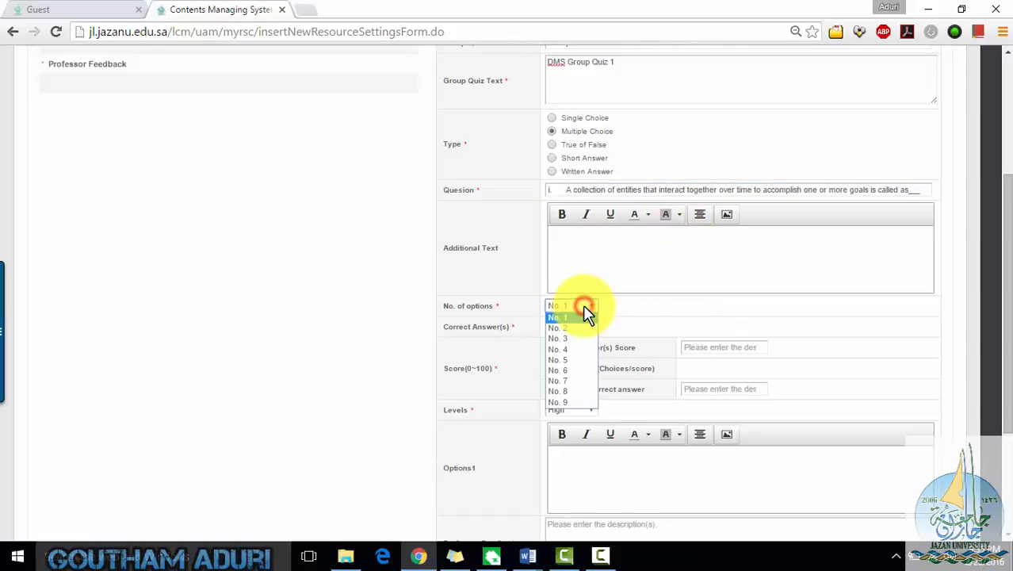
pyautogui.click(585, 310)
pyautogui.click(585, 309)
pyautogui.click(584, 349)
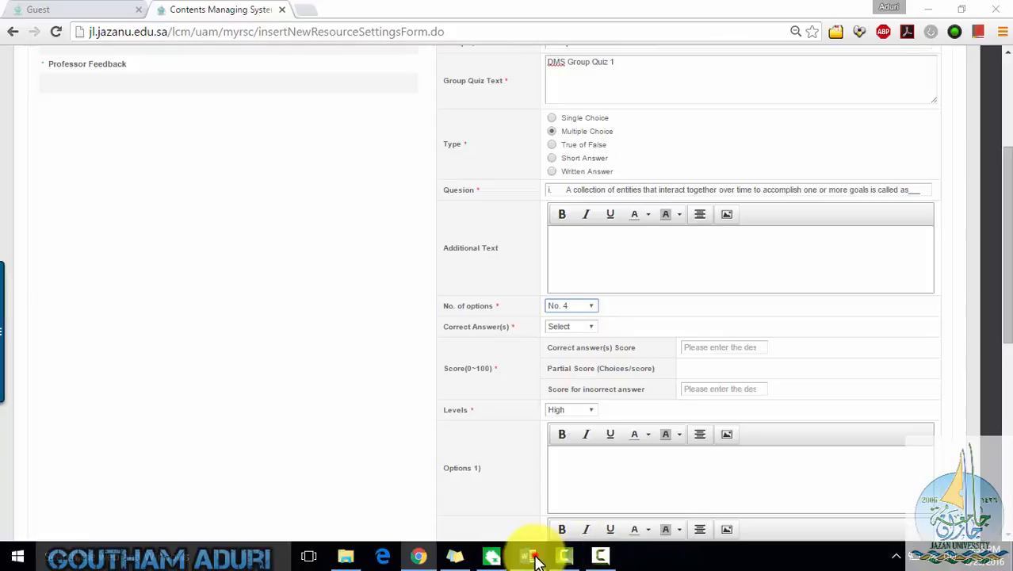
pyautogui.moveTo(534, 553)
pyautogui.click(693, 490)
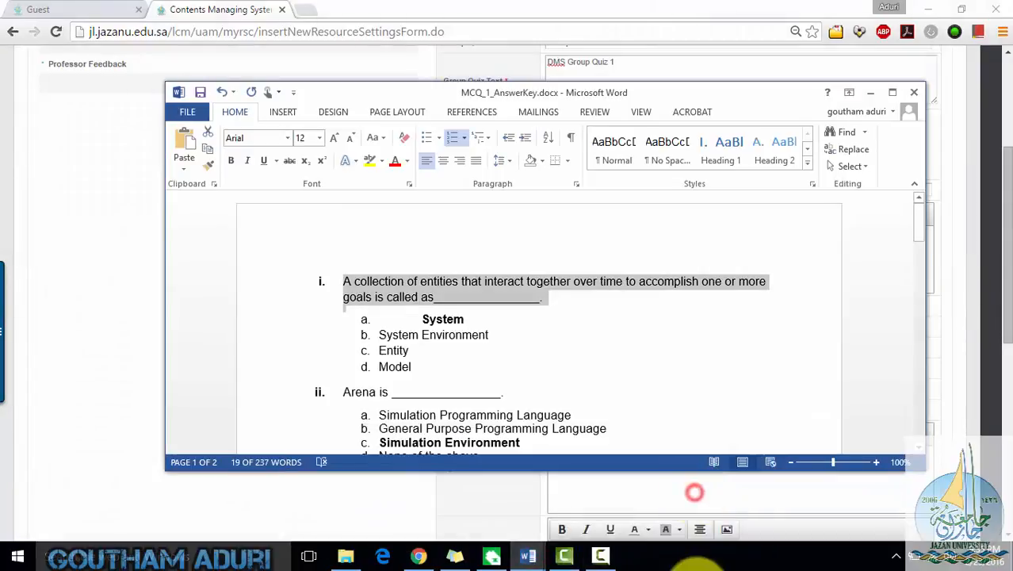
pyautogui.click(871, 92)
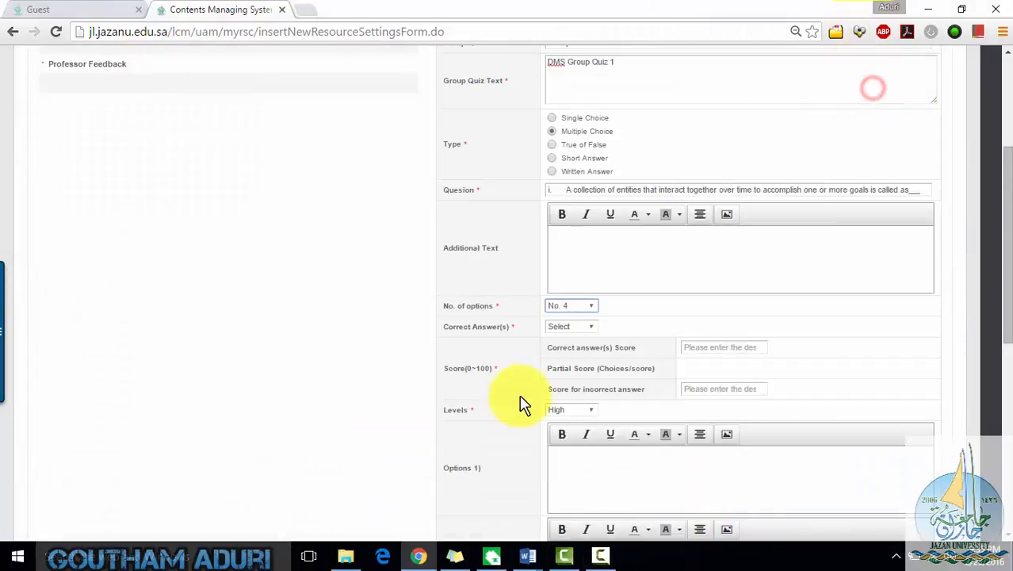
pyautogui.click(579, 326)
pyautogui.click(571, 349)
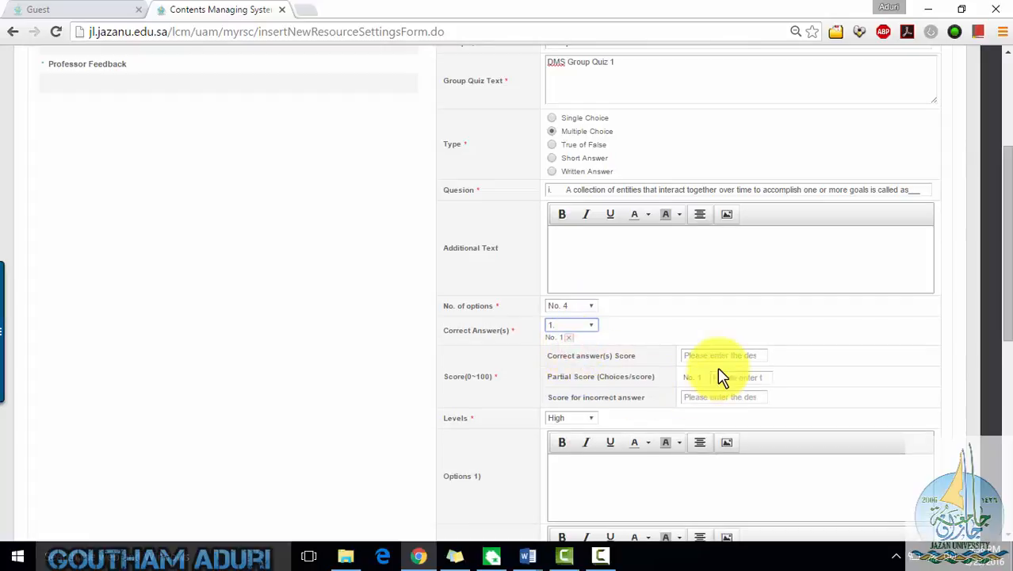
# Score the correct answer 1, the partial answer 0 and the incorrect answer 0, keeping the level at High
pyautogui.click(714, 342)
pyautogui.click(742, 356)
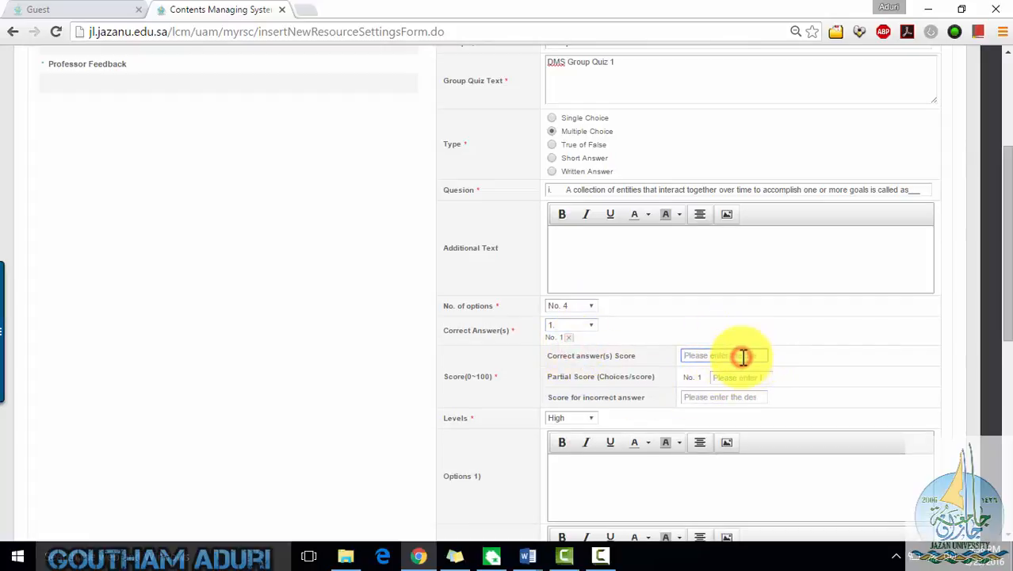
pyautogui.write('1')
pyautogui.press('Tab')
pyautogui.write('0')
pyautogui.press('Tab')
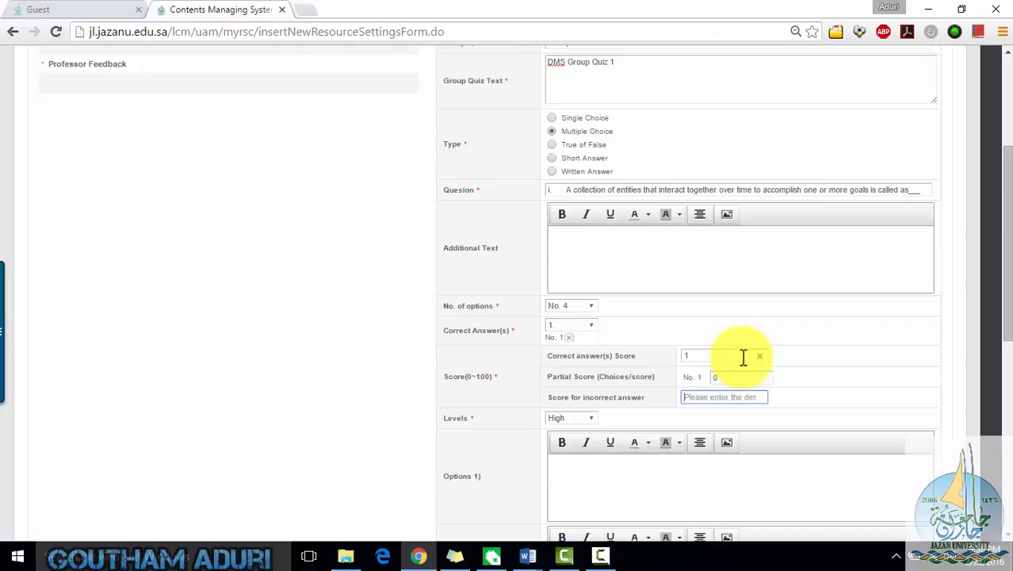
pyautogui.write('0')
pyautogui.press('Tab')
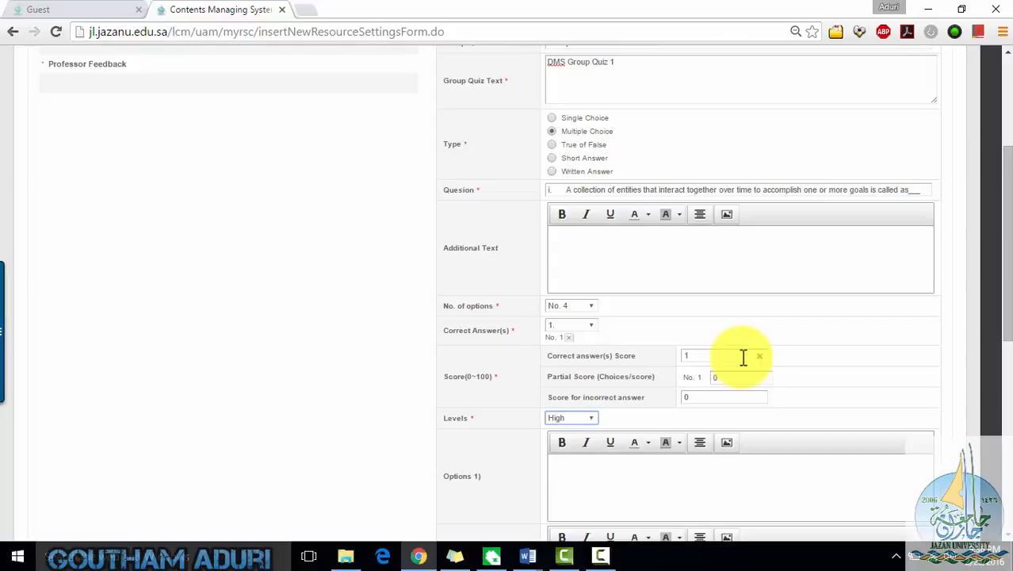
pyautogui.click(588, 417)
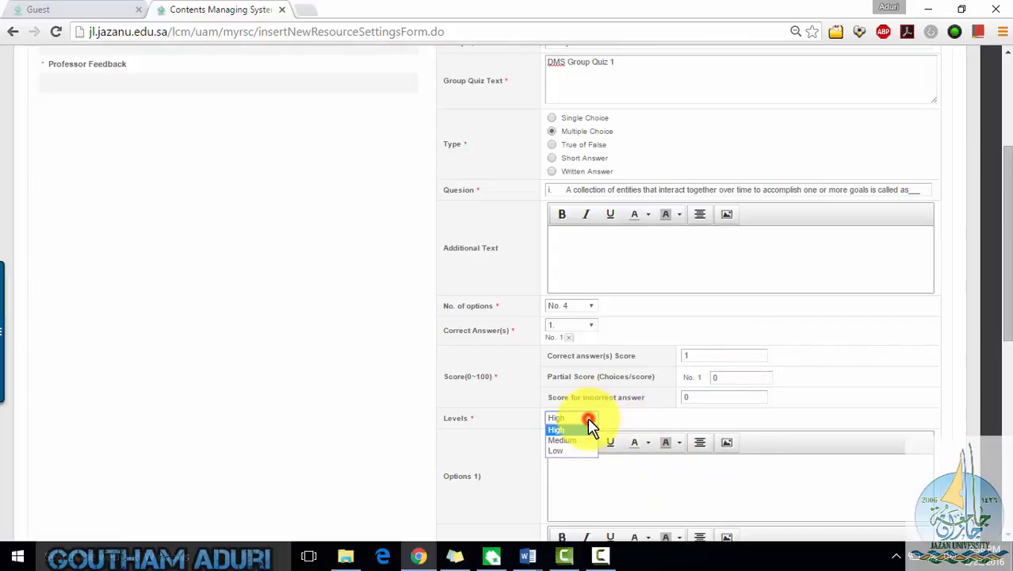
pyautogui.click(588, 417)
# Consult the answer key and fill the four options with "System", "System Environment", "Entity" and "Model"
pyautogui.scroll(-3, 654, 453)
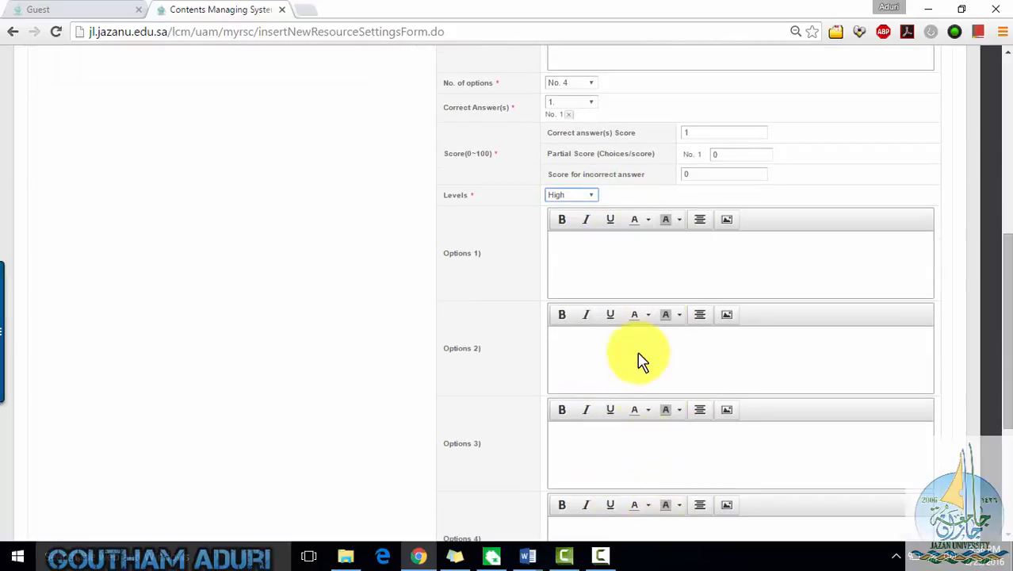
pyautogui.click(631, 263)
pyautogui.moveTo(528, 555)
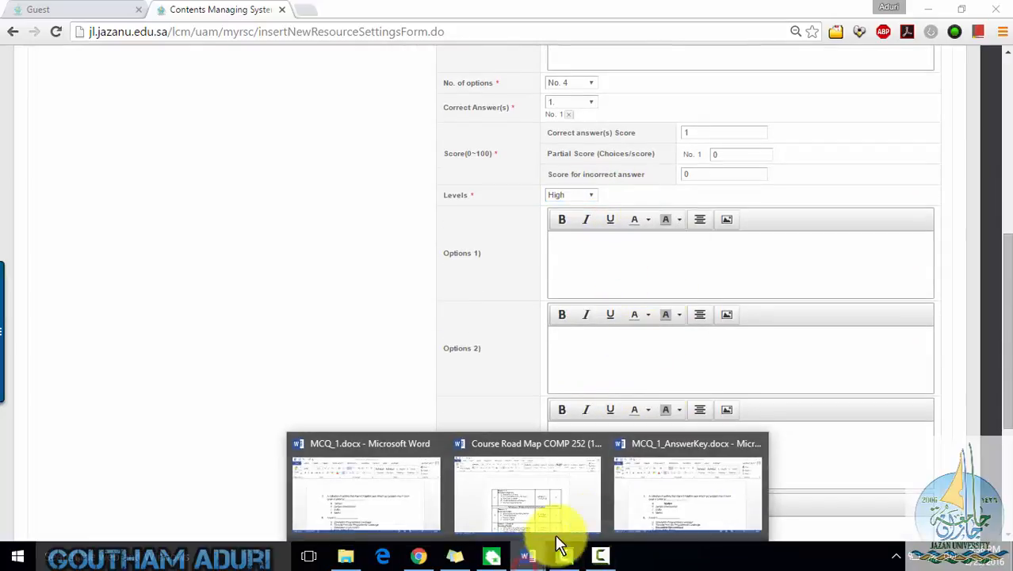
pyautogui.click(654, 523)
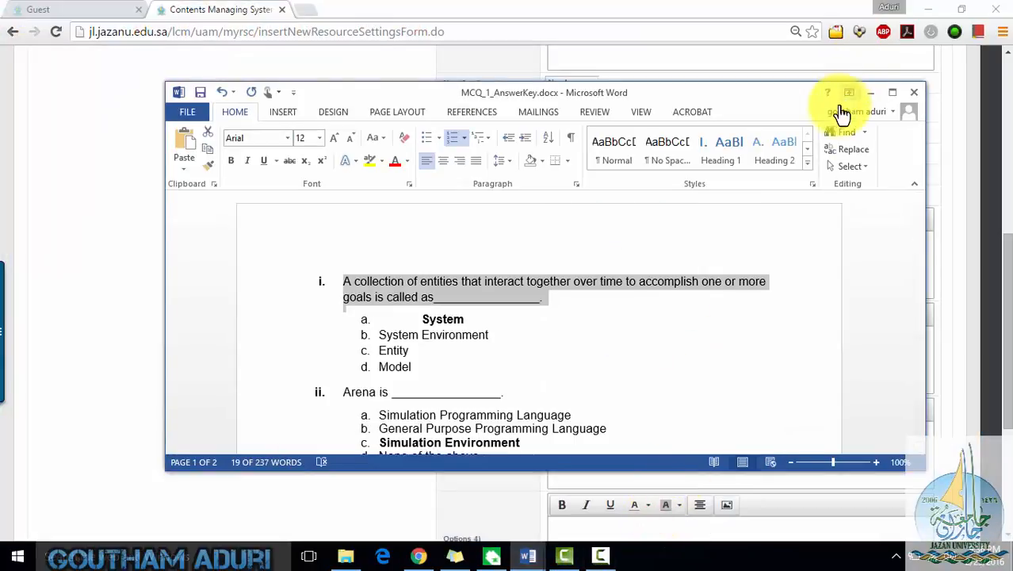
pyautogui.click(867, 94)
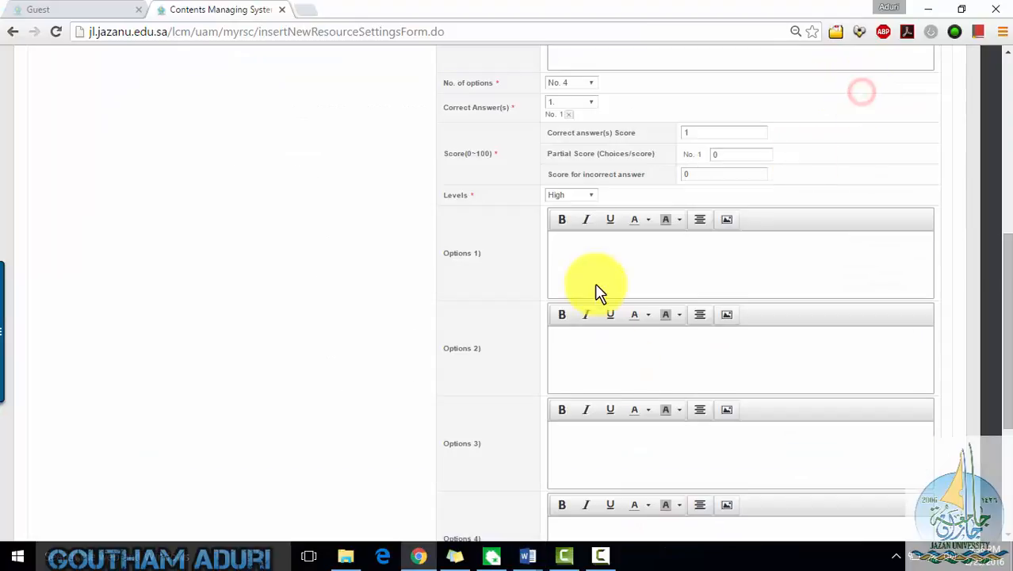
pyautogui.click(598, 242)
pyautogui.write('stem')
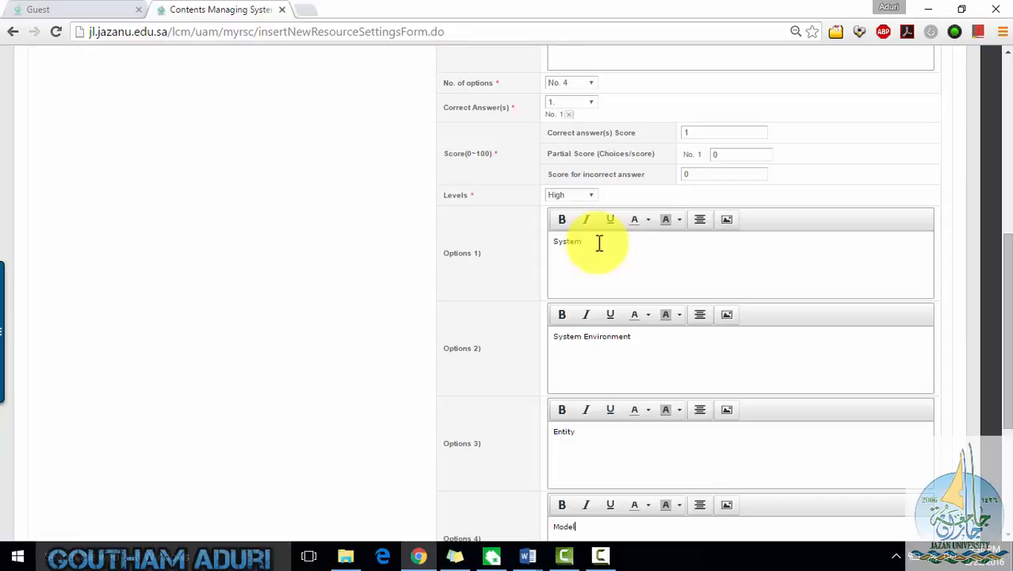
# Leave the professor feedback empty and add the current question to the group quiz
pyautogui.scroll(-3, 633, 361)
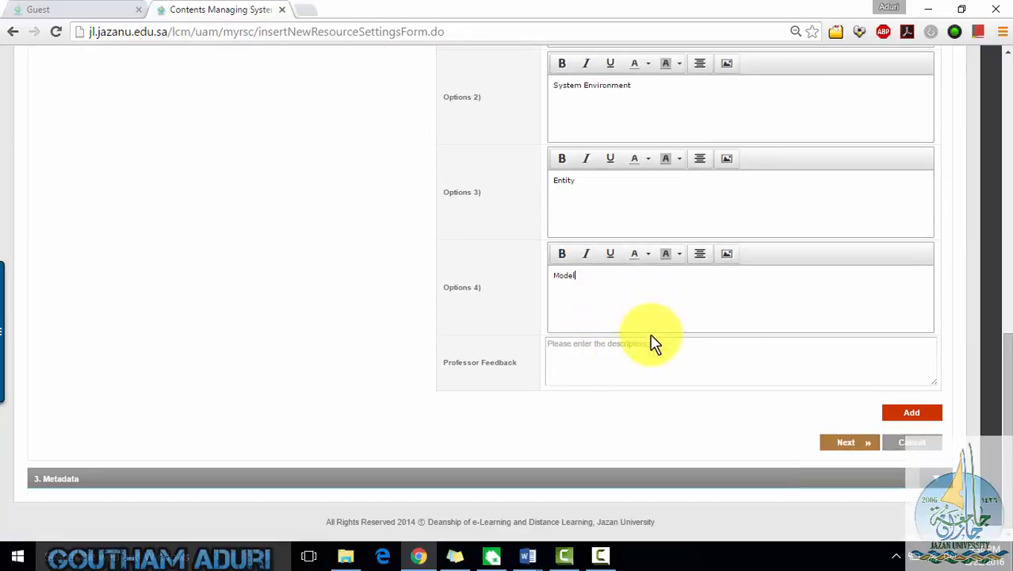
pyautogui.click(636, 358)
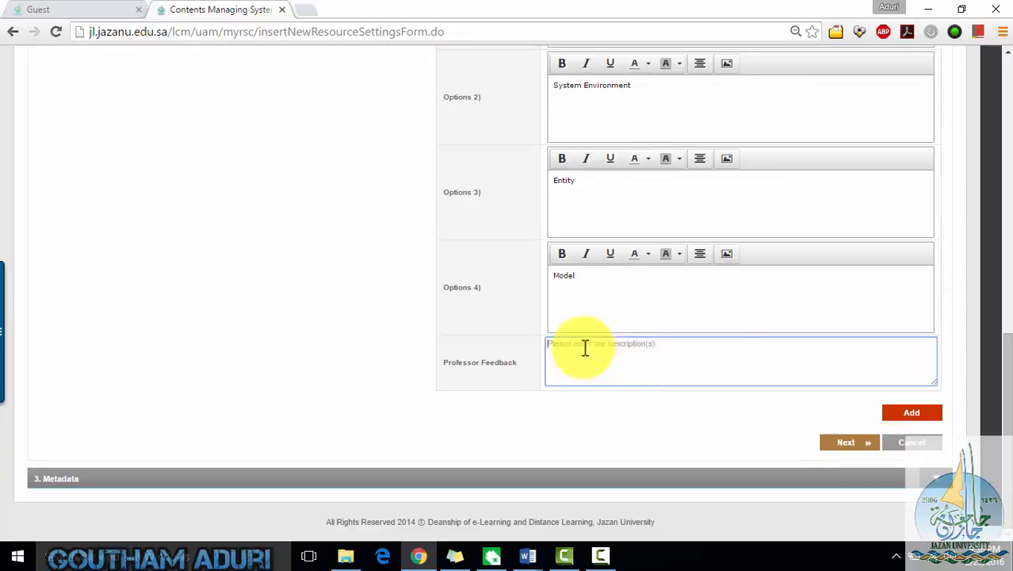
pyautogui.click(909, 417)
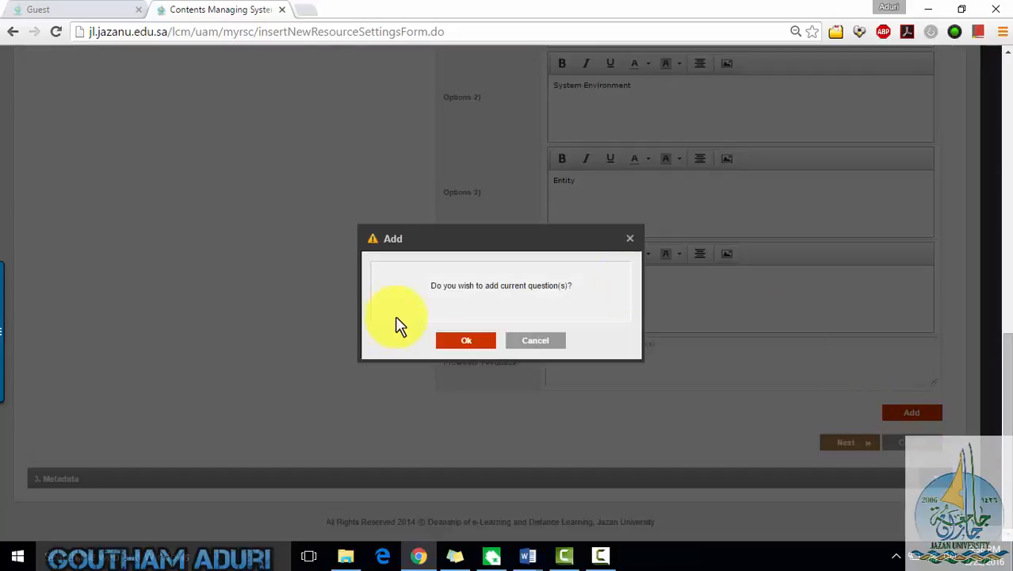
pyautogui.click(485, 342)
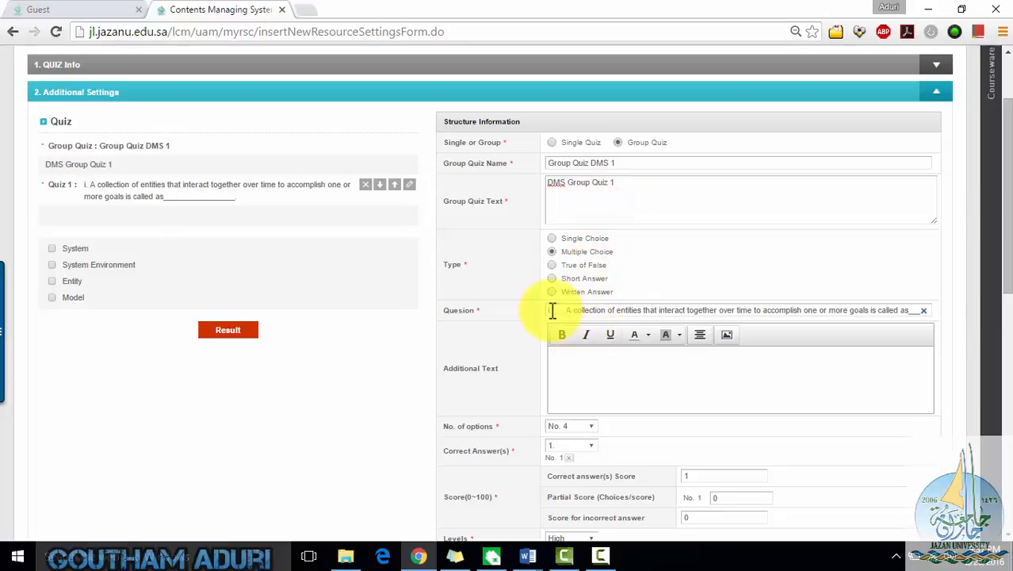
# Switch to MCQ_1_AnswerKey.docx in Word and copy question ii, "Arena is ____"
pyautogui.moveTo(526, 553)
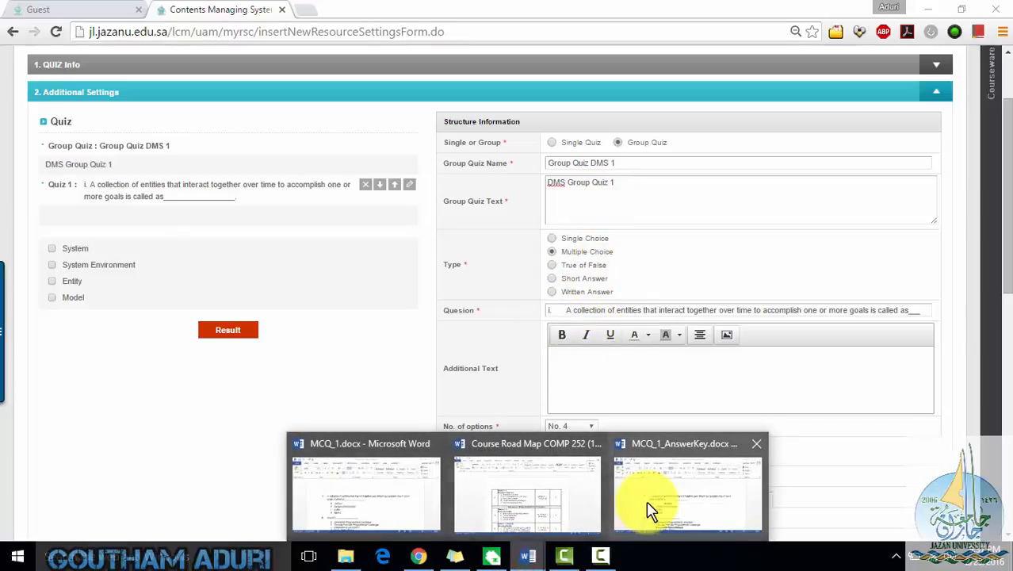
pyautogui.click(646, 499)
pyautogui.tripleClick(472, 270)
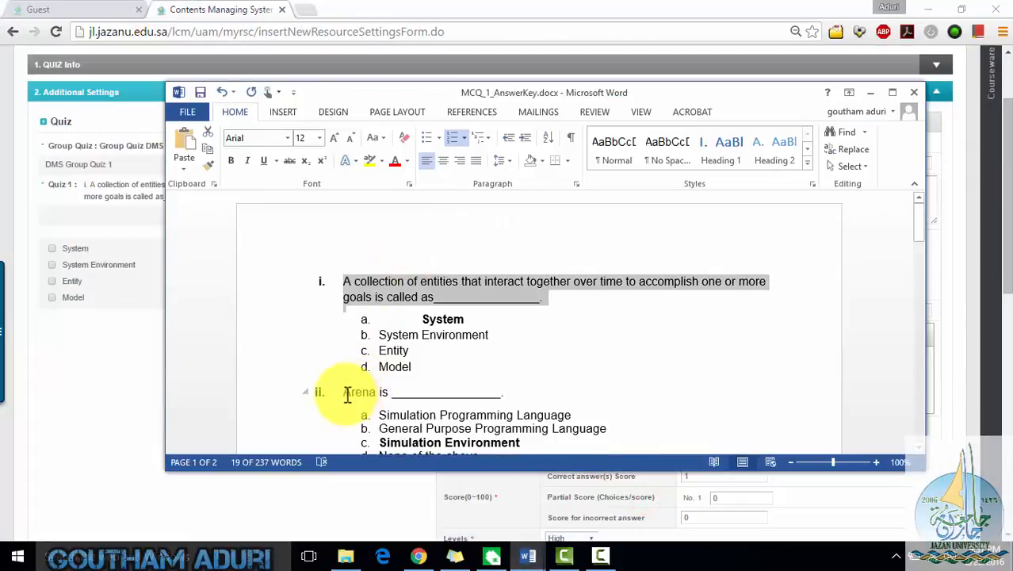
pyautogui.moveTo(346, 394); pyautogui.dragTo(519, 405)
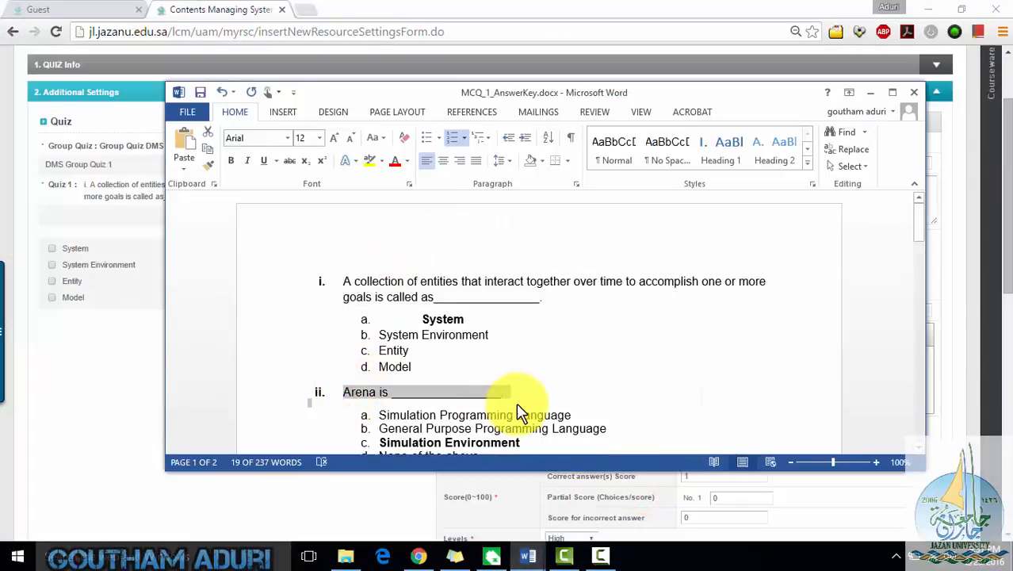
# Replace the question text in the quiz form with the copied "ii. Arena is ____." and remove the leftover numbering
pyautogui.click(932, 405)
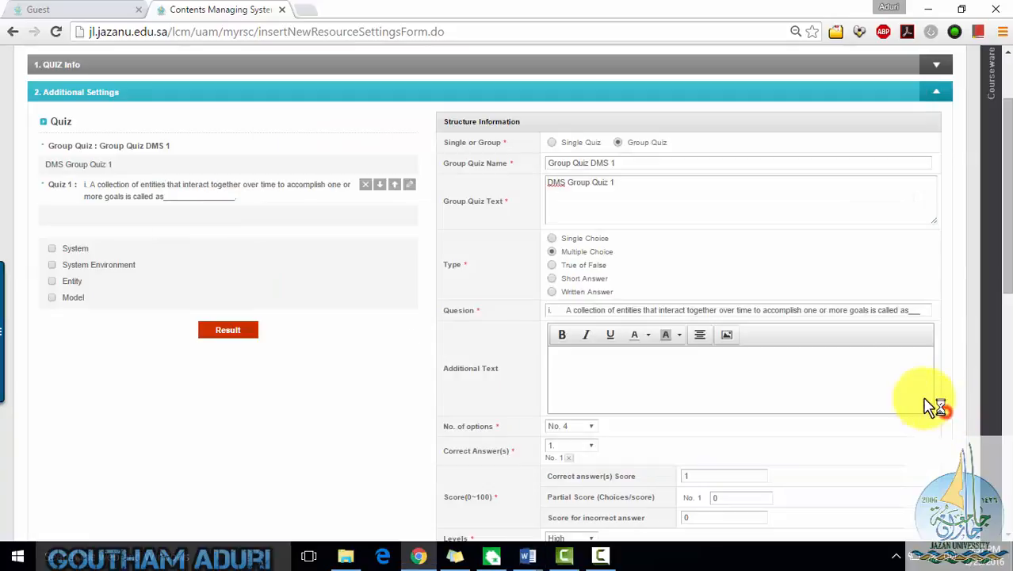
pyautogui.tripleClick(562, 311)
pyautogui.hotkey('ctrl', 'v')
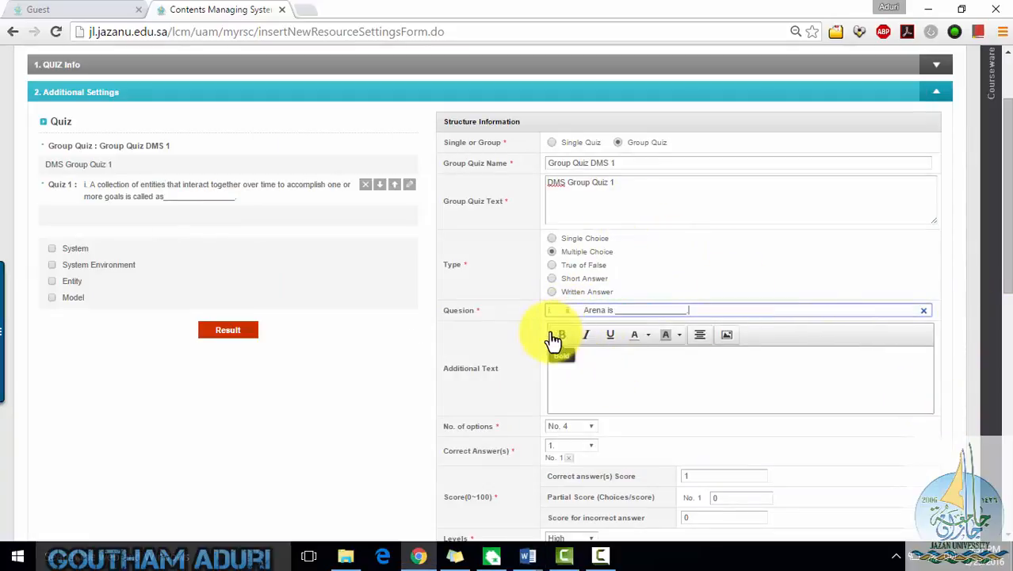
pyautogui.click(574, 310)
pyautogui.click(557, 310)
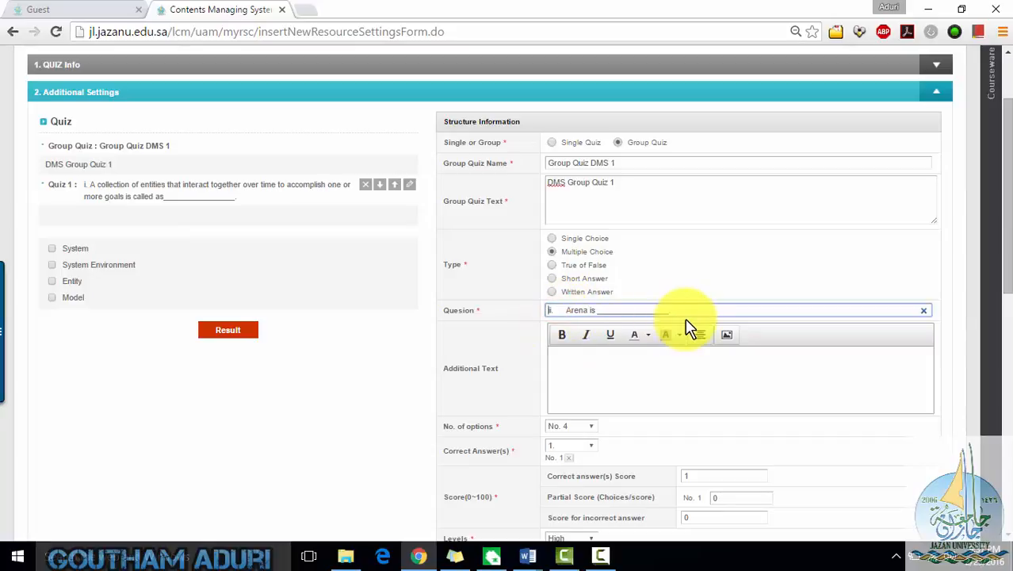
# Keep No. 4 as the number of options, consult MCQ_1_AnswerKey.docx in Word, and make No. 3 the only correct answer to the Arena question
pyautogui.click(632, 374)
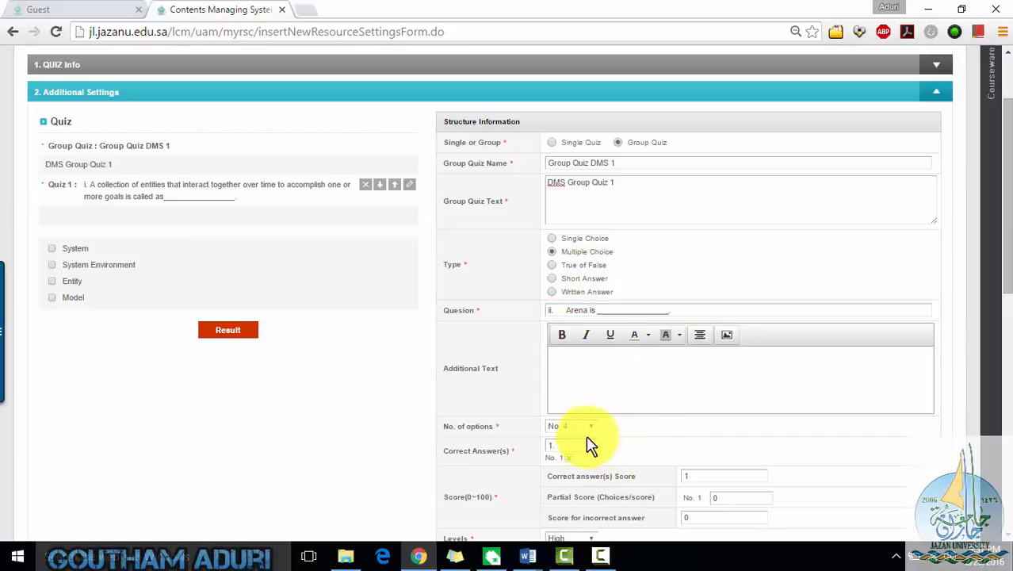
pyautogui.click(569, 363)
pyautogui.scroll(-2, 611, 395)
pyautogui.click(585, 278)
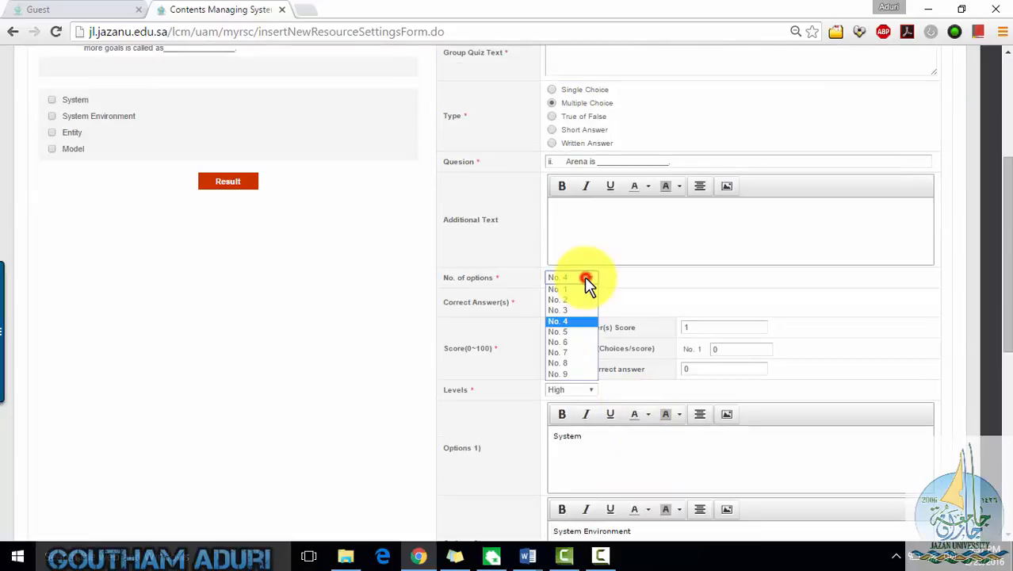
pyautogui.click(585, 277)
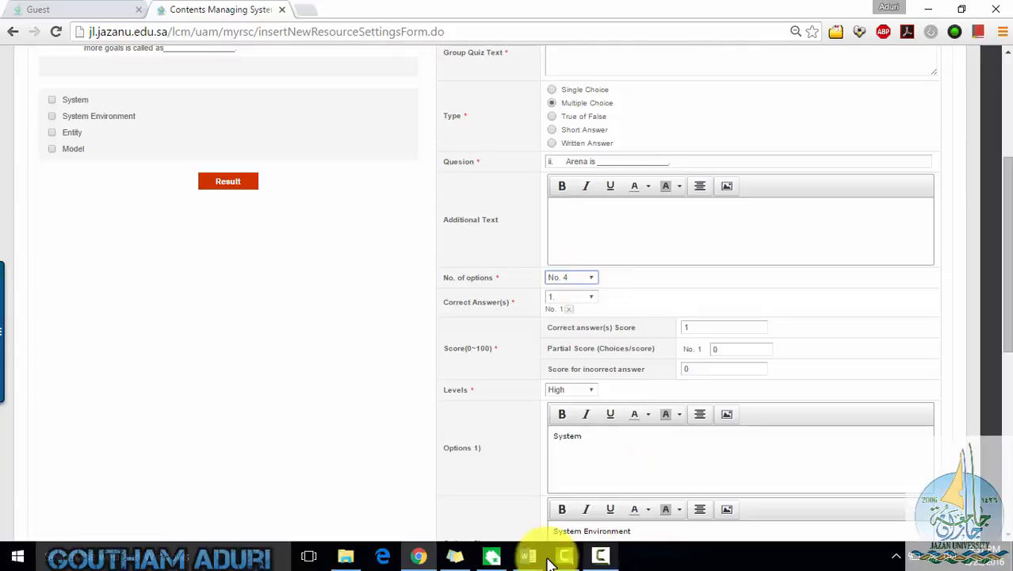
pyautogui.moveTo(537, 560)
pyautogui.click(639, 513)
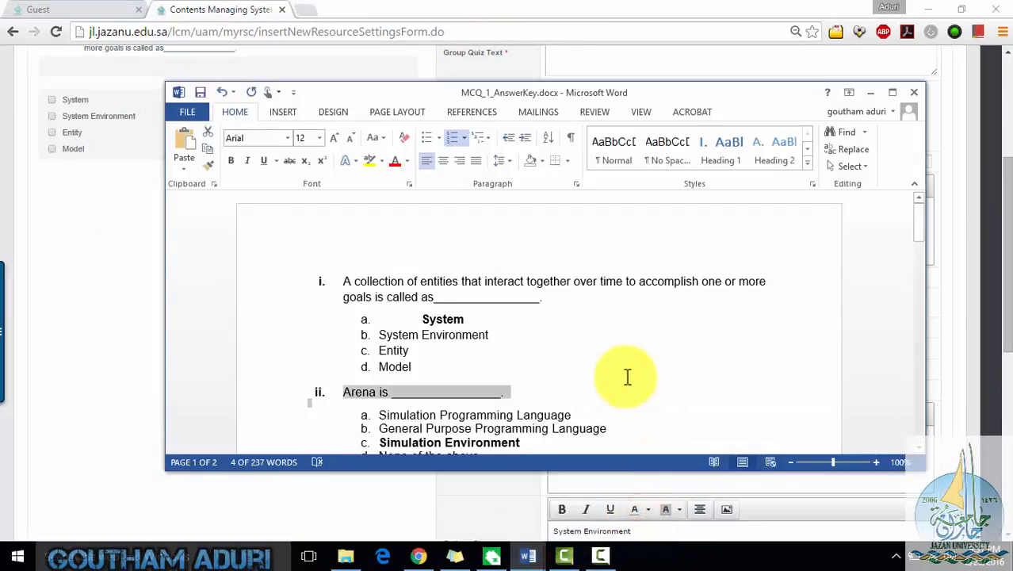
pyautogui.scroll(-1, 638, 372)
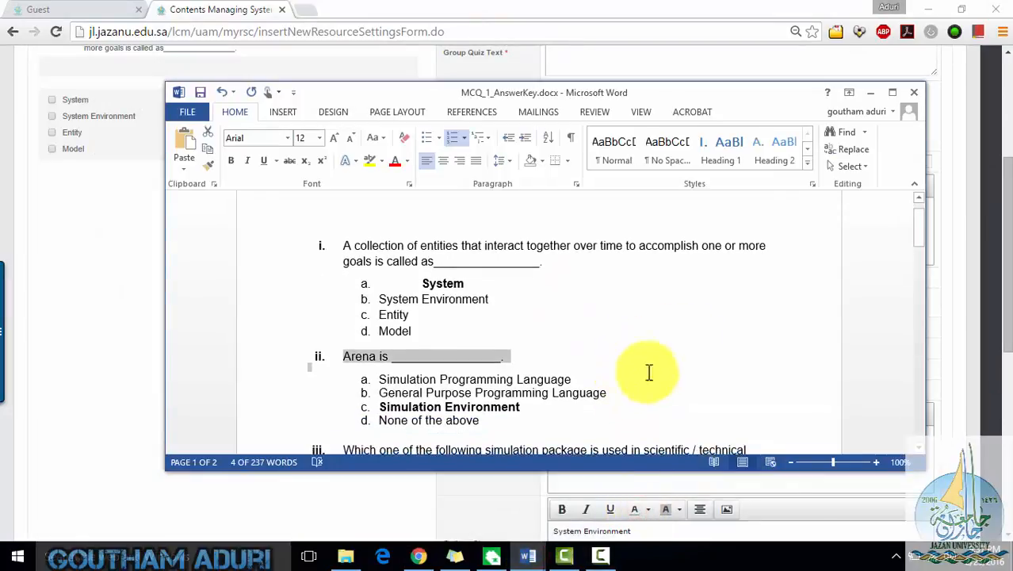
pyautogui.click(869, 93)
pyautogui.click(591, 297)
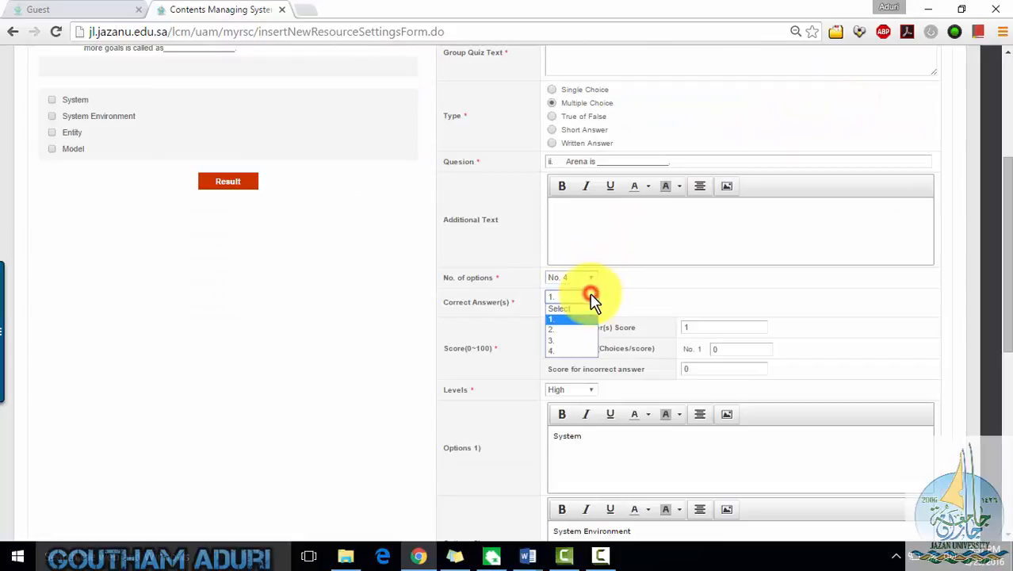
pyautogui.click(576, 339)
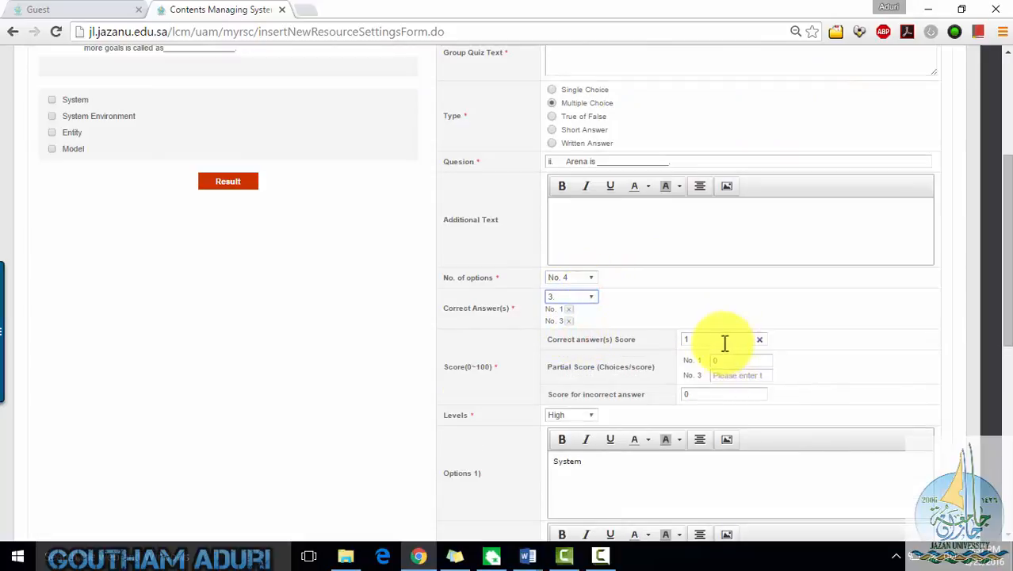
pyautogui.click(568, 308)
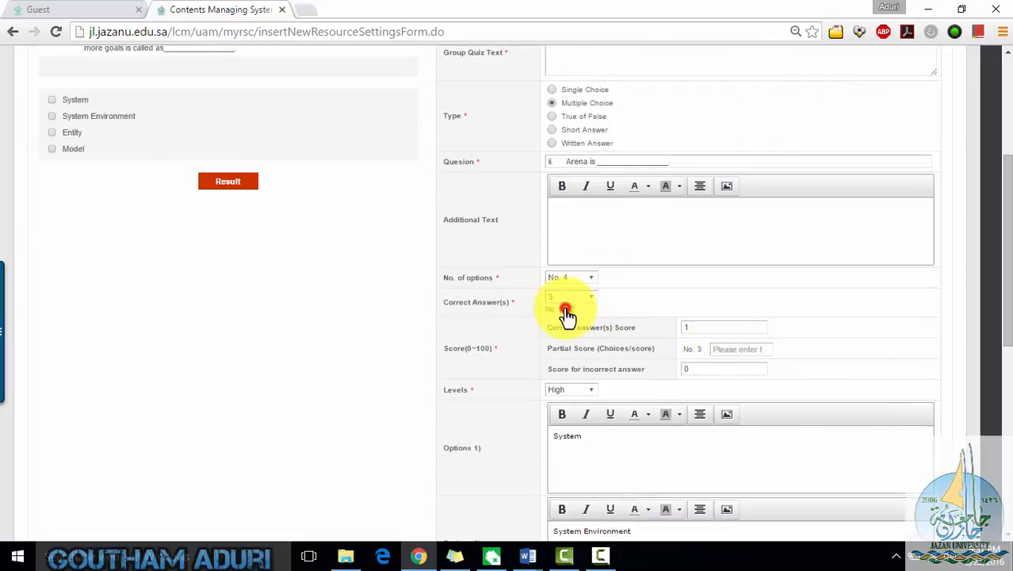
# Keep the correct answer score at 1 and set the partial score for No. 3 to 0
pyautogui.click(731, 325)
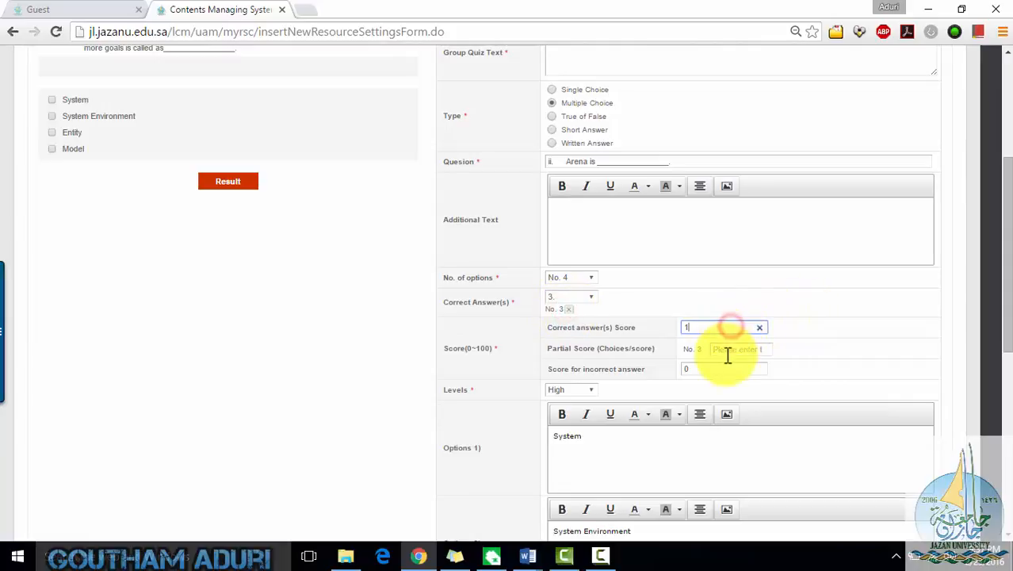
pyautogui.click(730, 349)
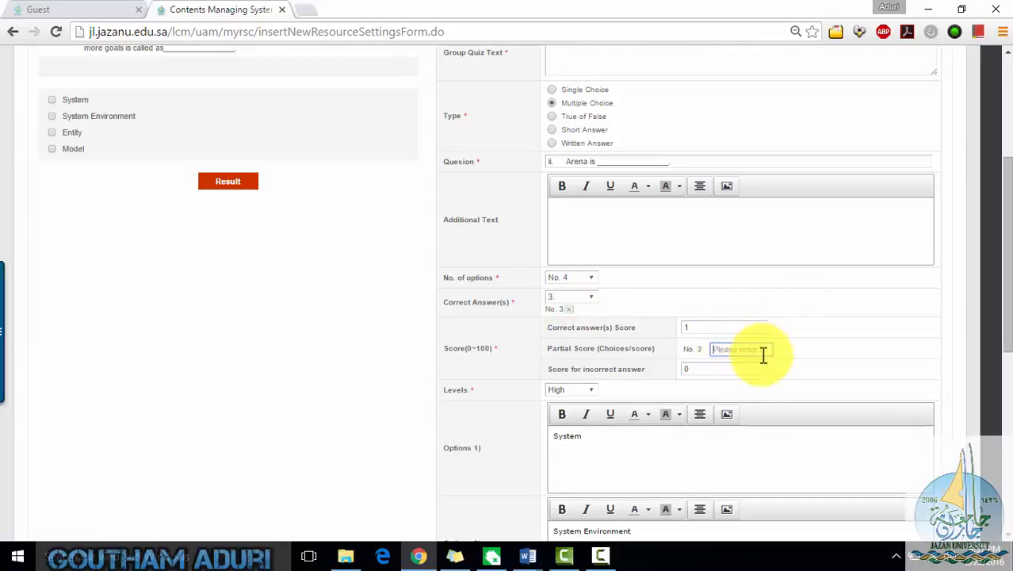
pyautogui.write('0')
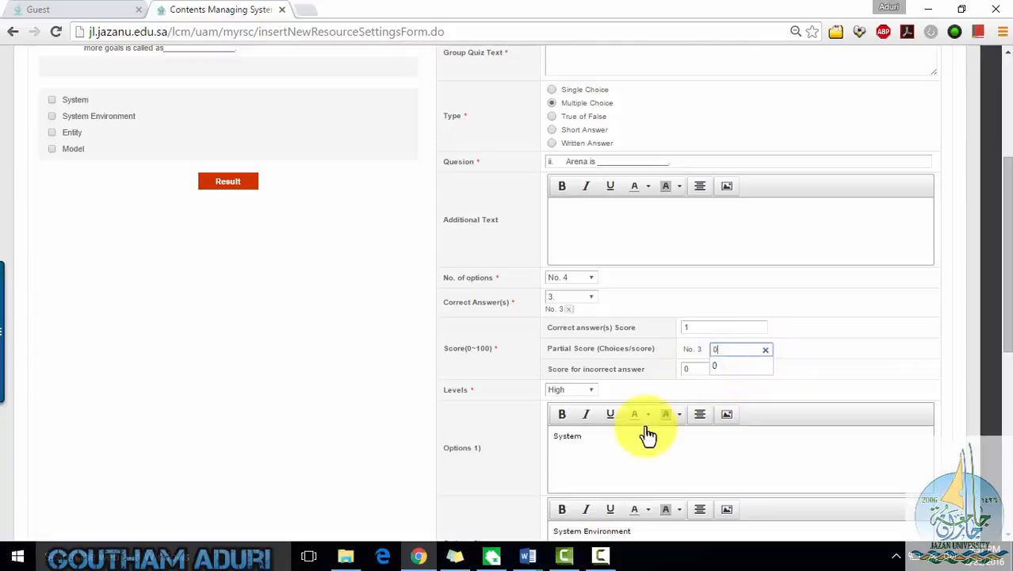
# Consult the Word answer key and replace the text of option 1 with "Simulation Programming Language"
pyautogui.click(616, 441)
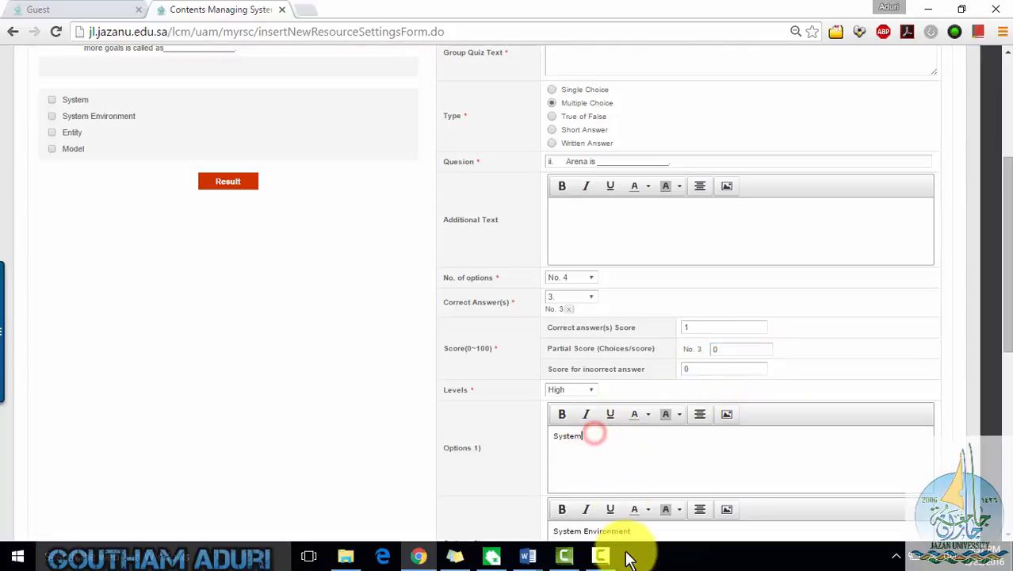
pyautogui.press('BackSpace')
pyautogui.press('BackSpace')
pyautogui.press('BackSpace')
pyautogui.moveTo(521, 556)
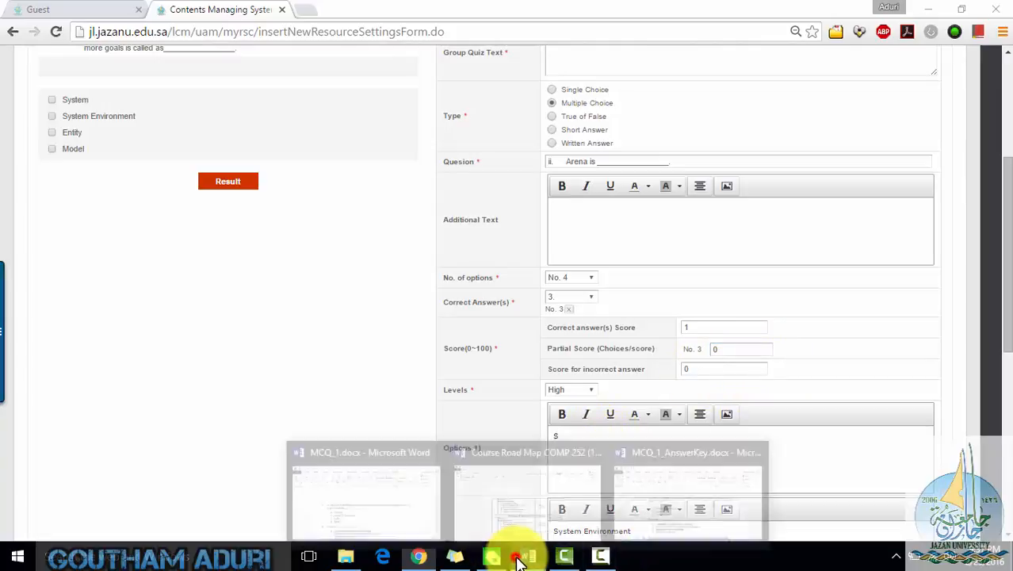
pyautogui.click(658, 493)
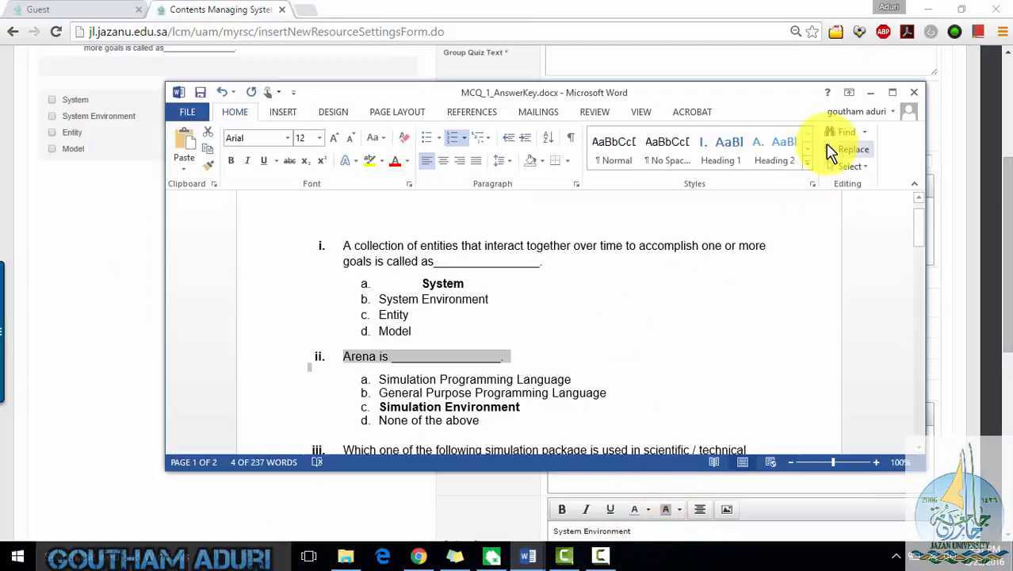
pyautogui.click(869, 95)
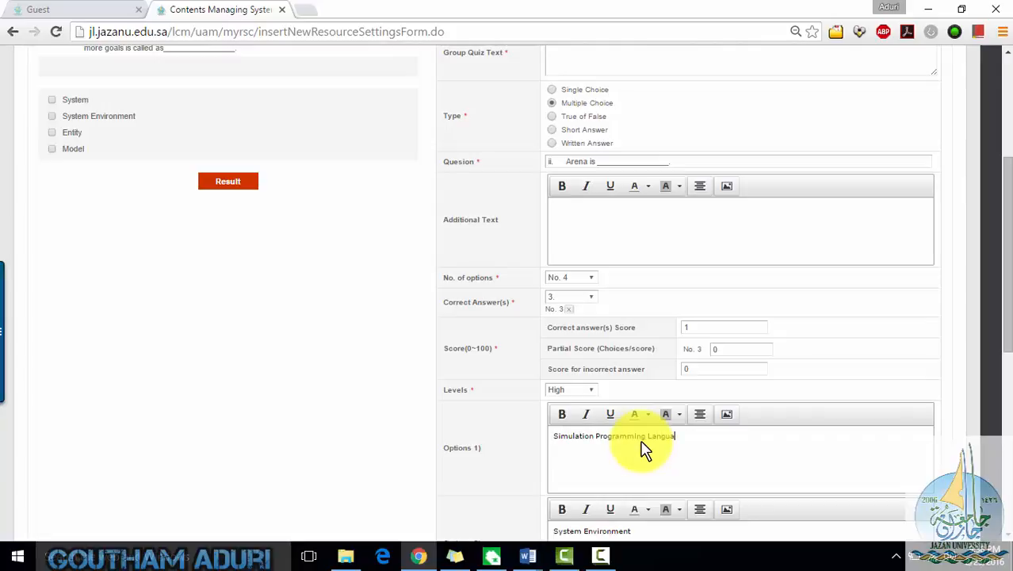
# Replace the text of option 2 with "General Purpose Programming Language"
pyautogui.scroll(-4, 644, 449)
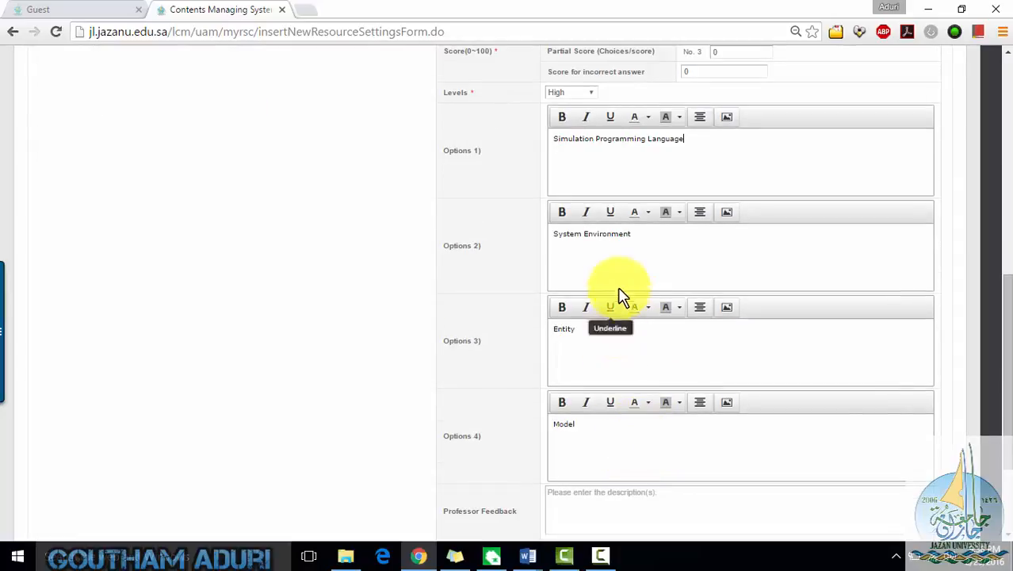
pyautogui.moveTo(647, 232); pyautogui.dragTo(489, 231)
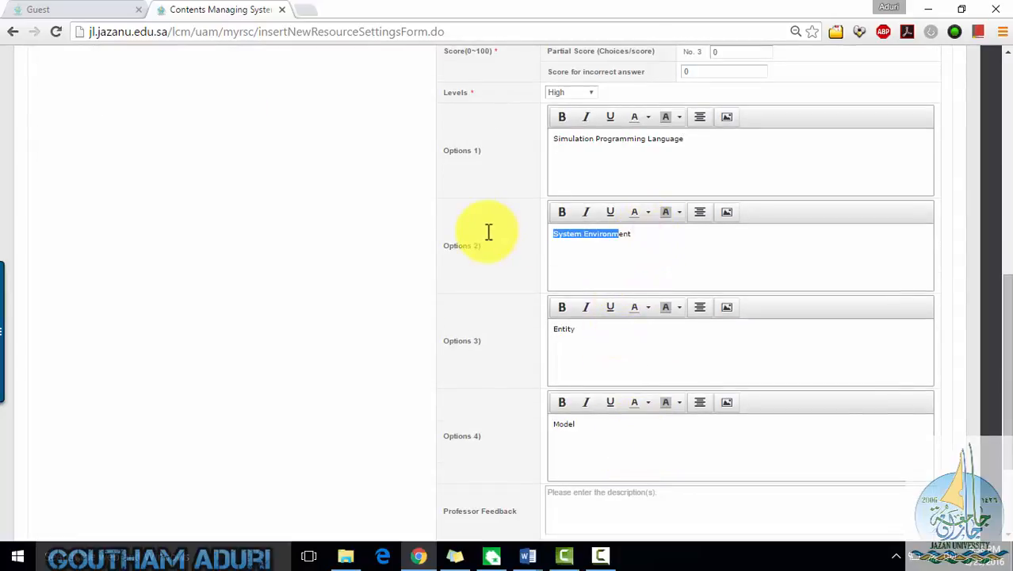
pyautogui.click(640, 236)
pyautogui.moveTo(640, 236); pyautogui.dragTo(547, 230)
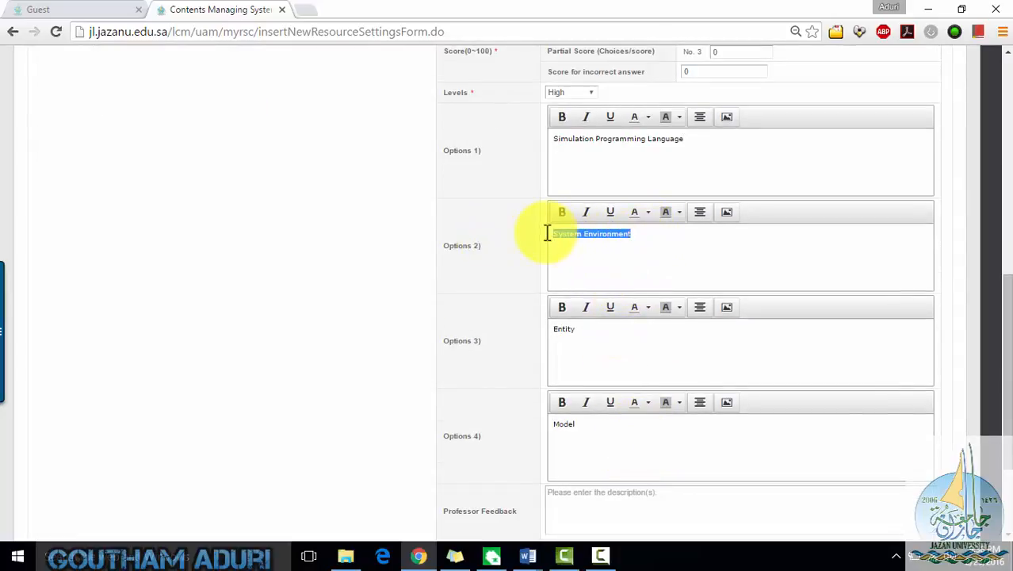
pyautogui.press('BackSpace')
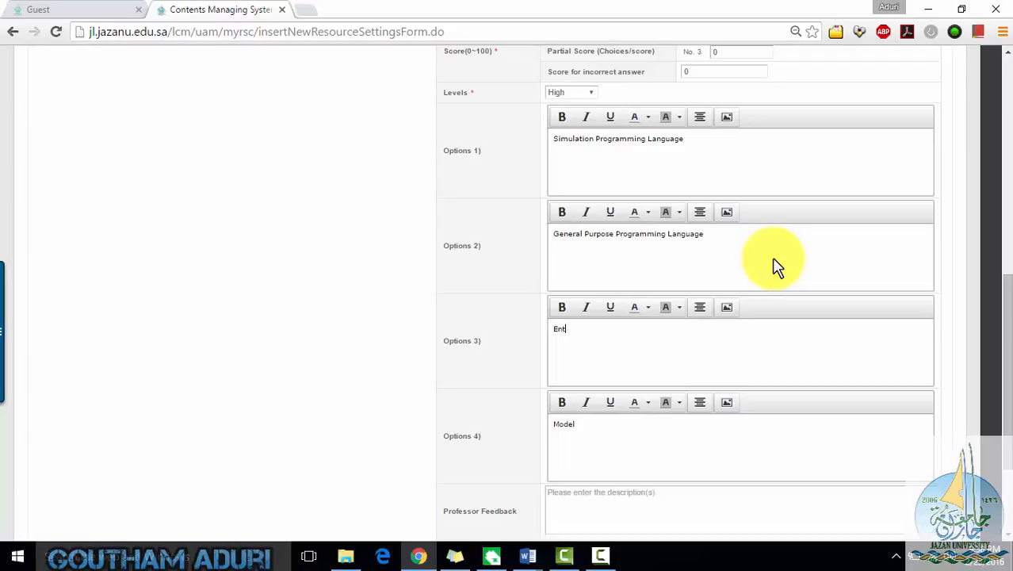
# Consult the Word answer key and replace options 3 and 4 with "Simulation Environment" and "None of the Above"
pyautogui.press('BackSpace')
pyautogui.press('BackSpace')
pyautogui.press('BackSpace')
pyautogui.moveTo(536, 557)
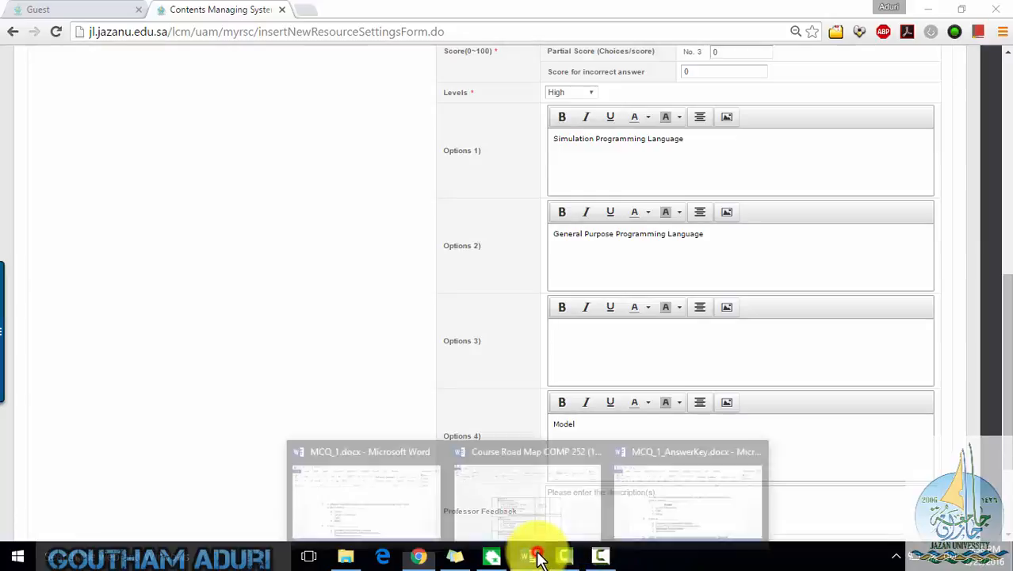
pyautogui.click(618, 498)
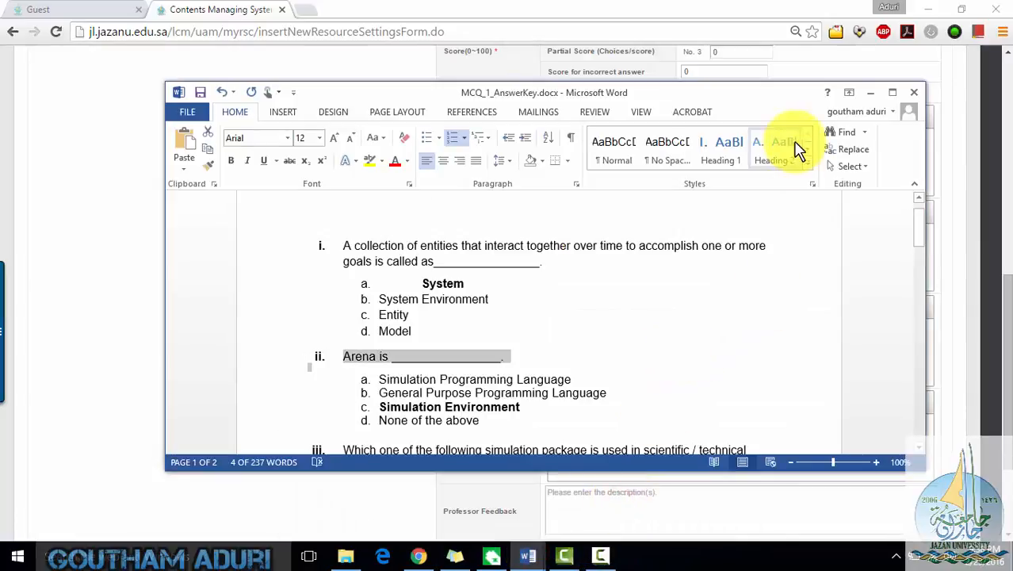
pyautogui.click(870, 92)
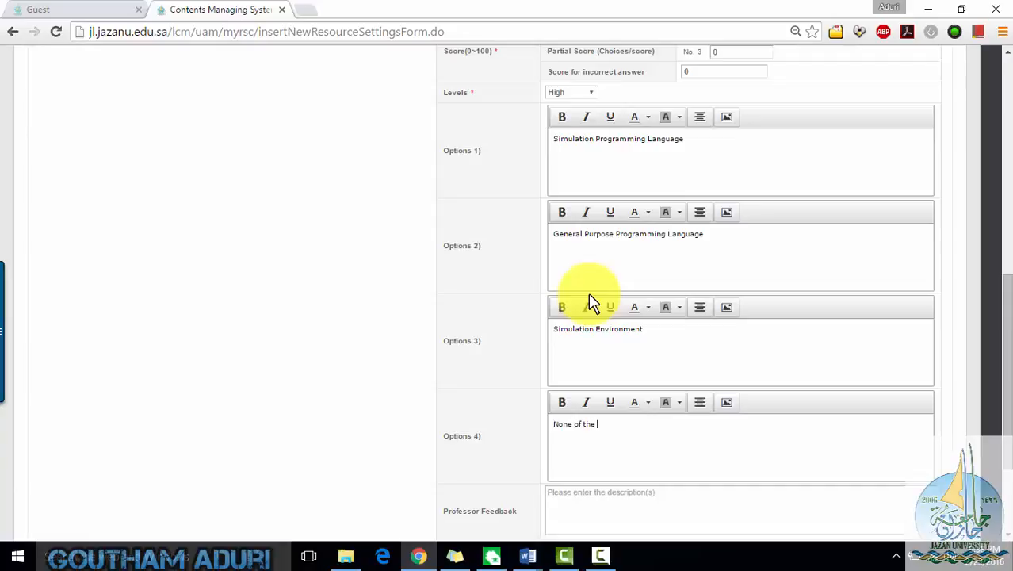
# Add the Arena question to the group quiz and display the result with the correct answers in the quiz structure
pyautogui.scroll(-1, 591, 304)
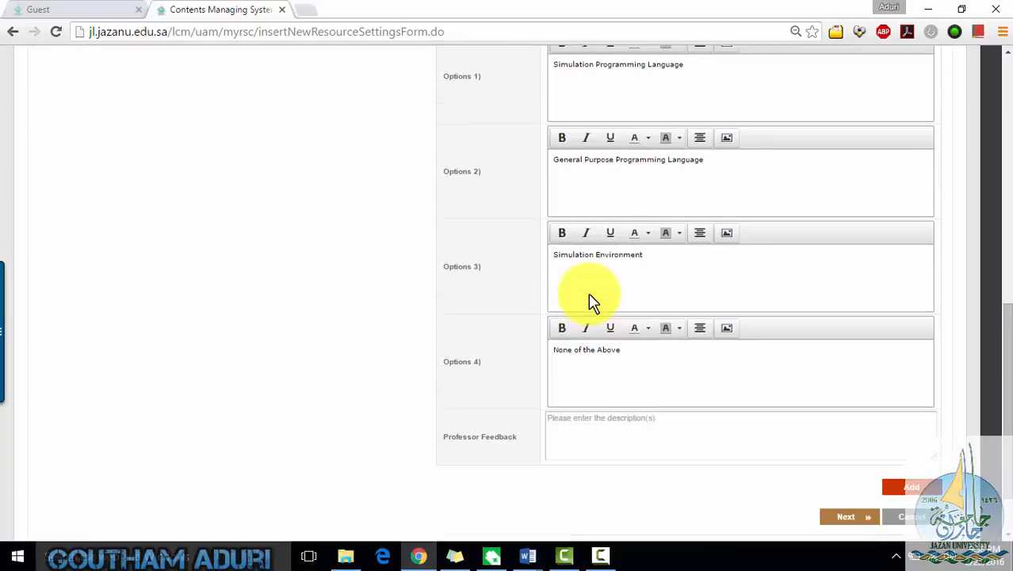
pyautogui.click(904, 487)
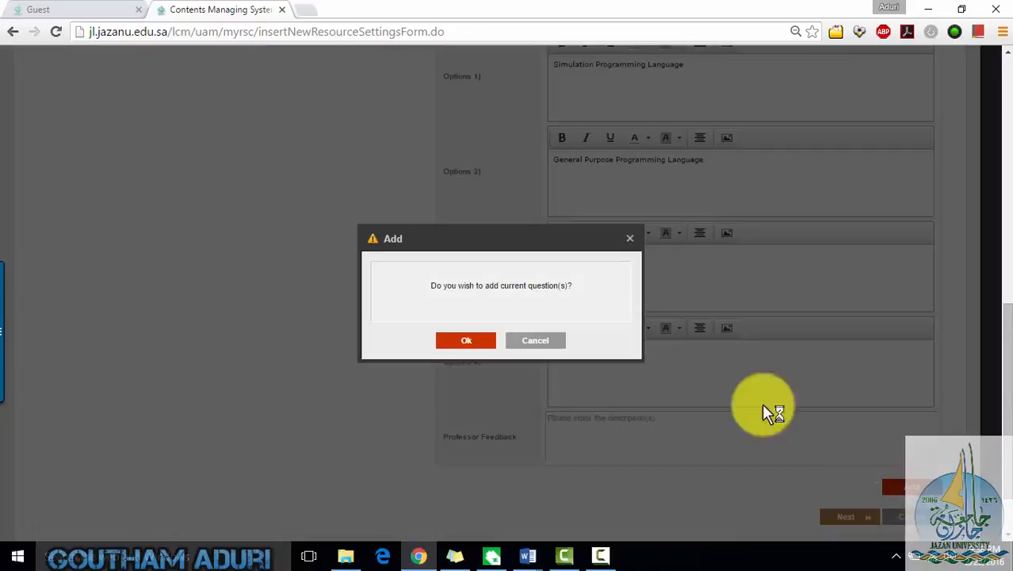
pyautogui.click(468, 341)
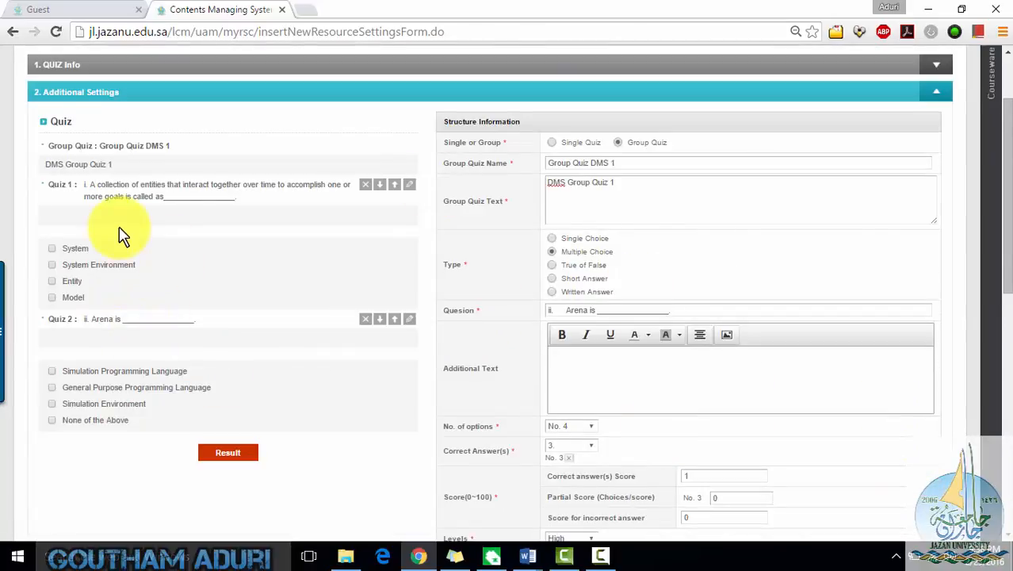
pyautogui.click(226, 454)
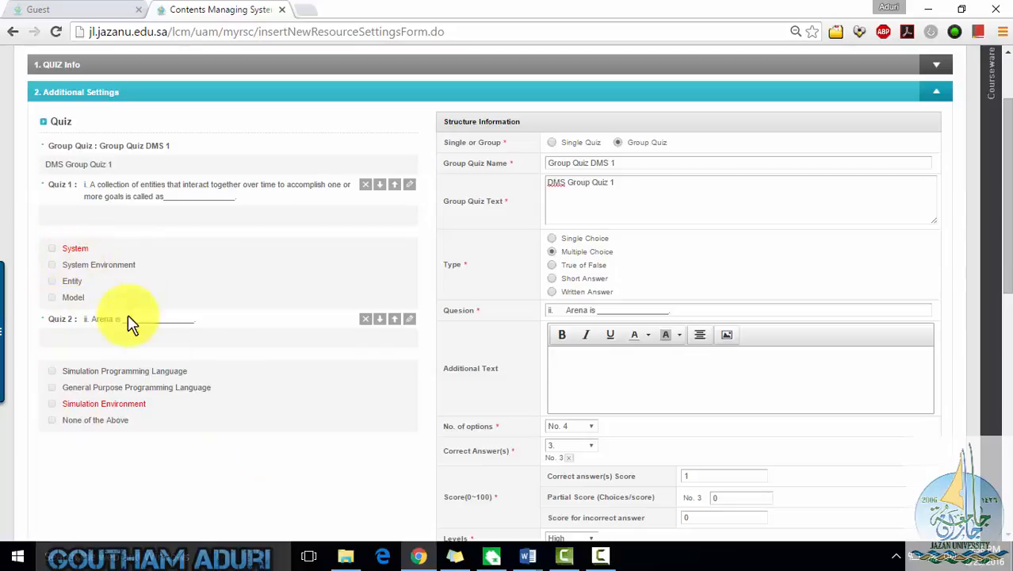
# Proceed to the metadata section and save the quiz resource as completed without entering any metadata
pyautogui.scroll(-8, 623, 351)
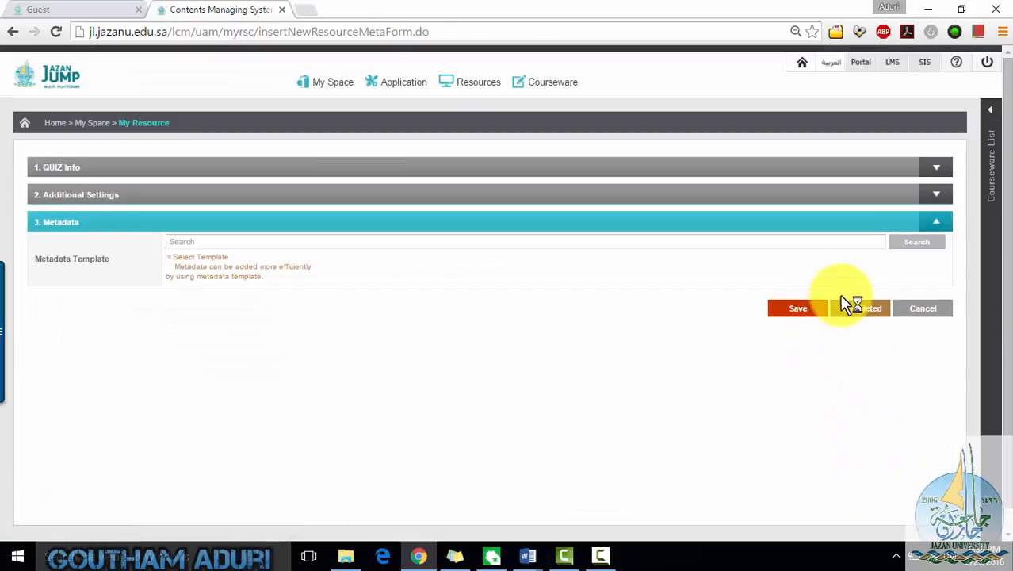
pyautogui.click(853, 310)
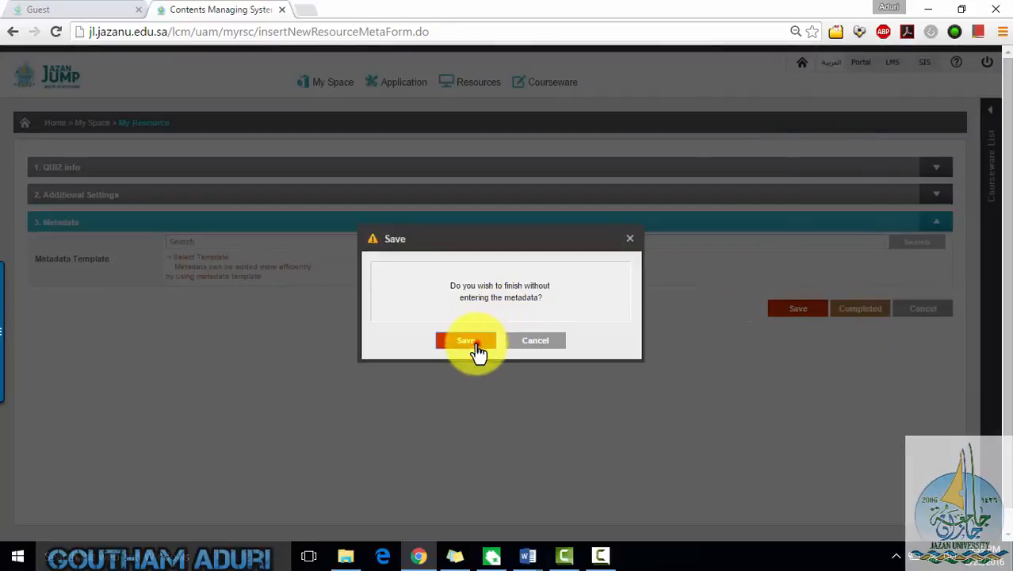
pyautogui.click(471, 341)
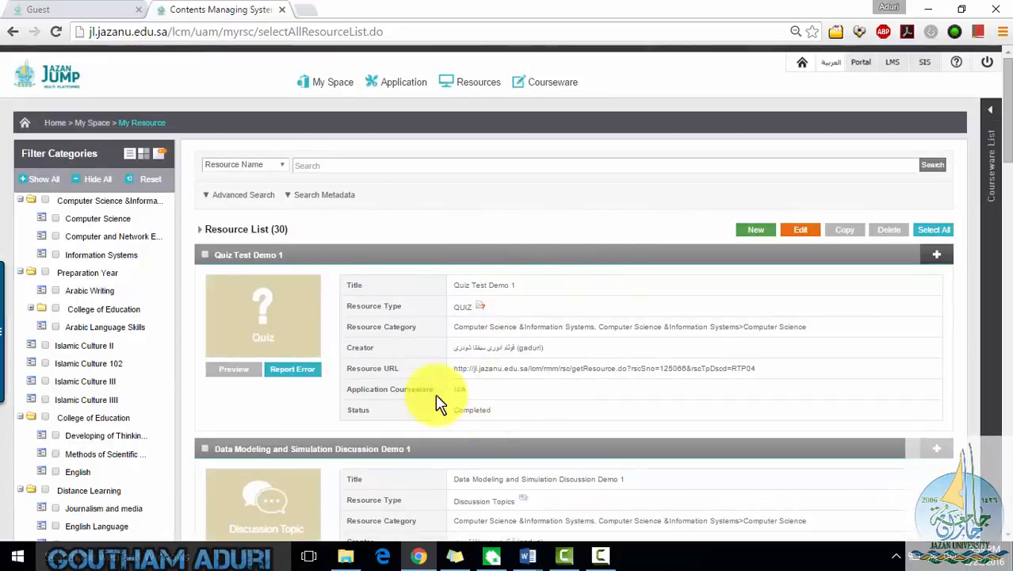
# Preview the Quiz Test Demo 1 resource, show the result for its unanswered questions, and close the preview
pyautogui.click(236, 373)
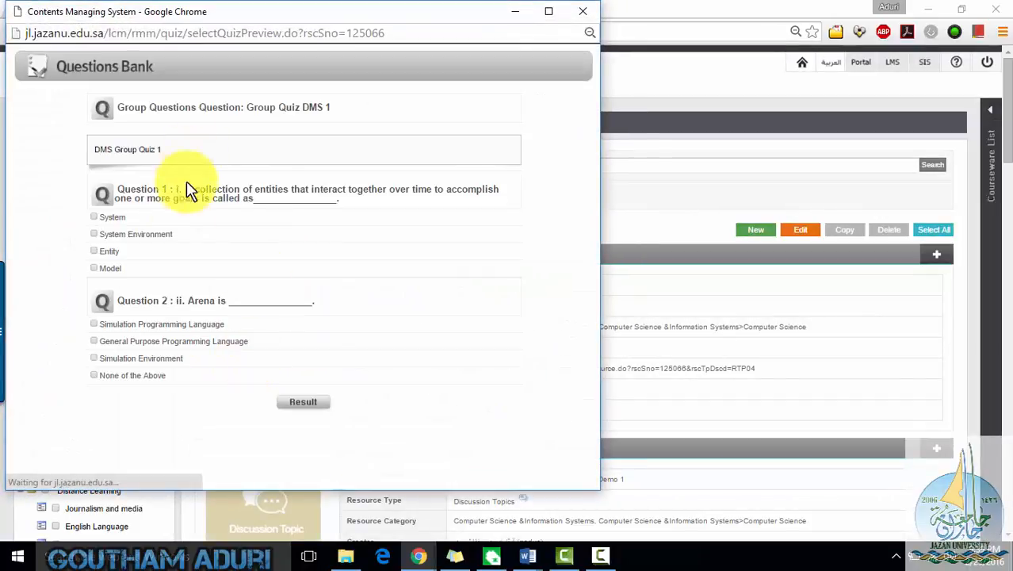
pyautogui.click(289, 404)
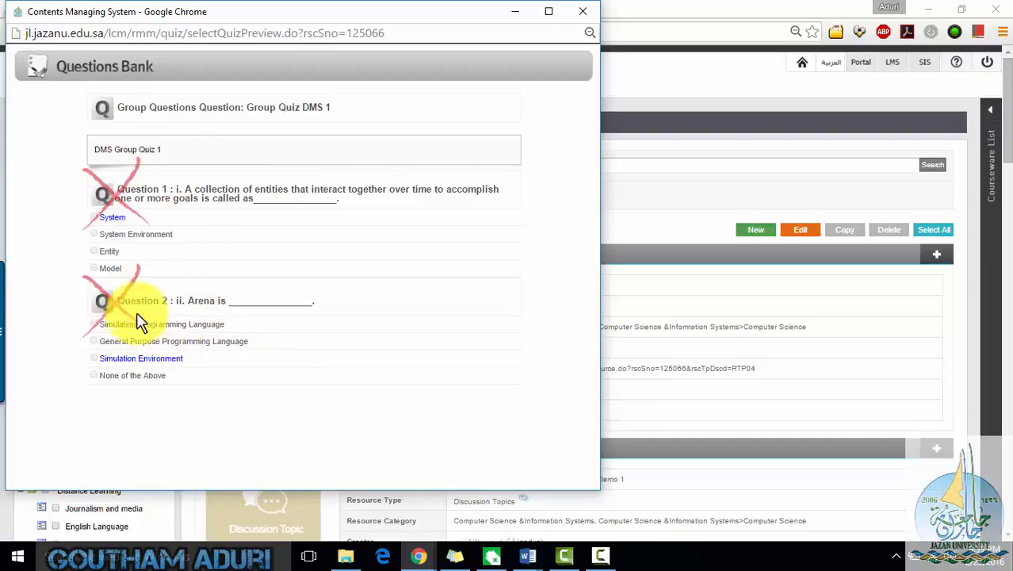
pyautogui.click(583, 13)
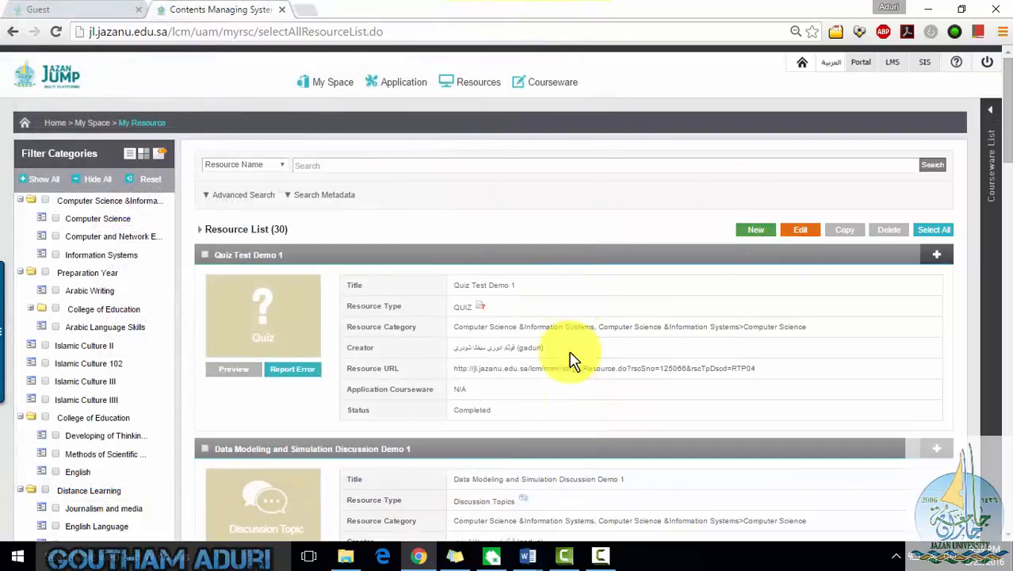
# Expand the details of Quiz Test Demo 1 and set its sharing status to "Share with all"
pyautogui.click(936, 254)
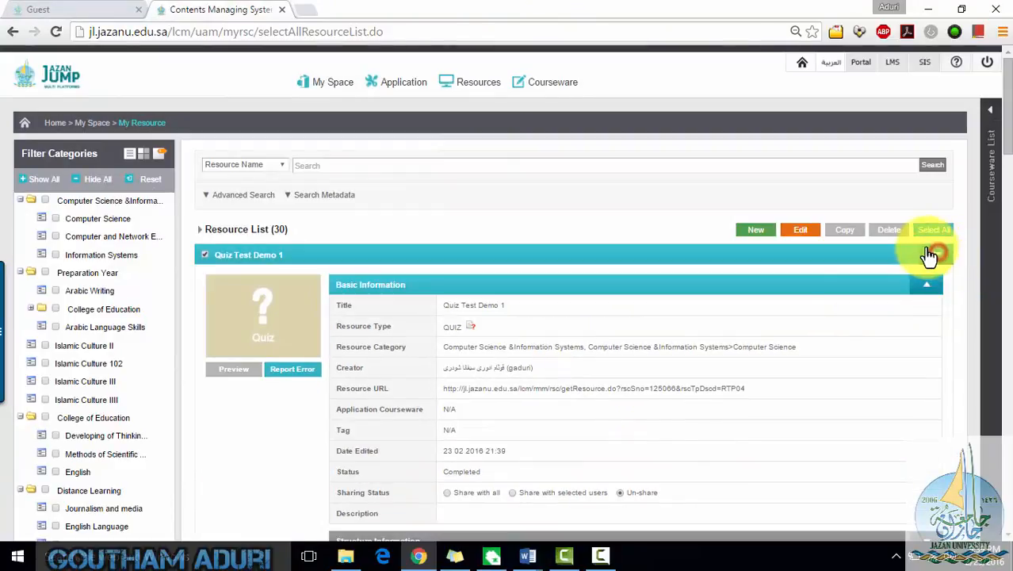
pyautogui.click(448, 492)
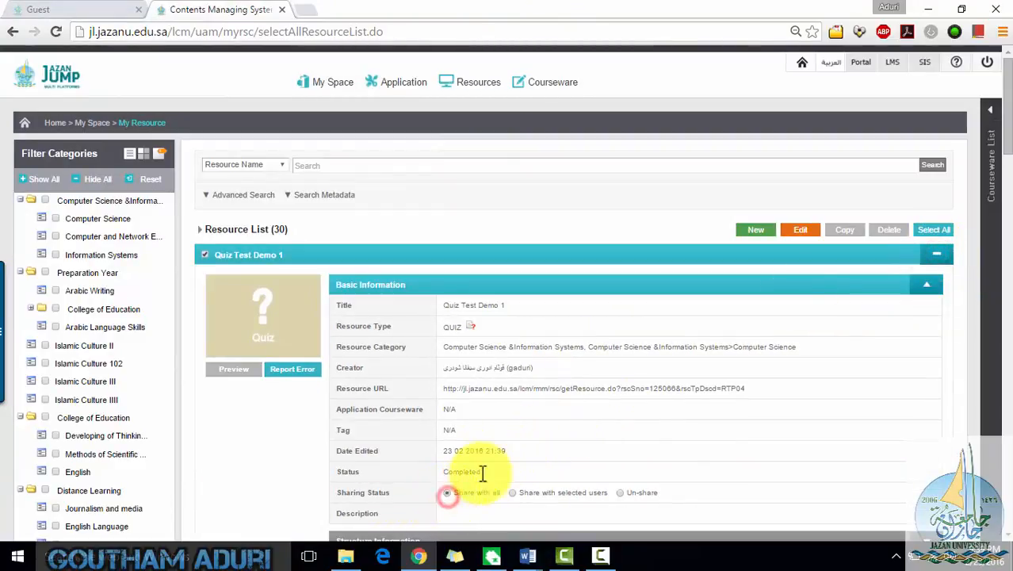
pyautogui.scroll(-3, 719, 477)
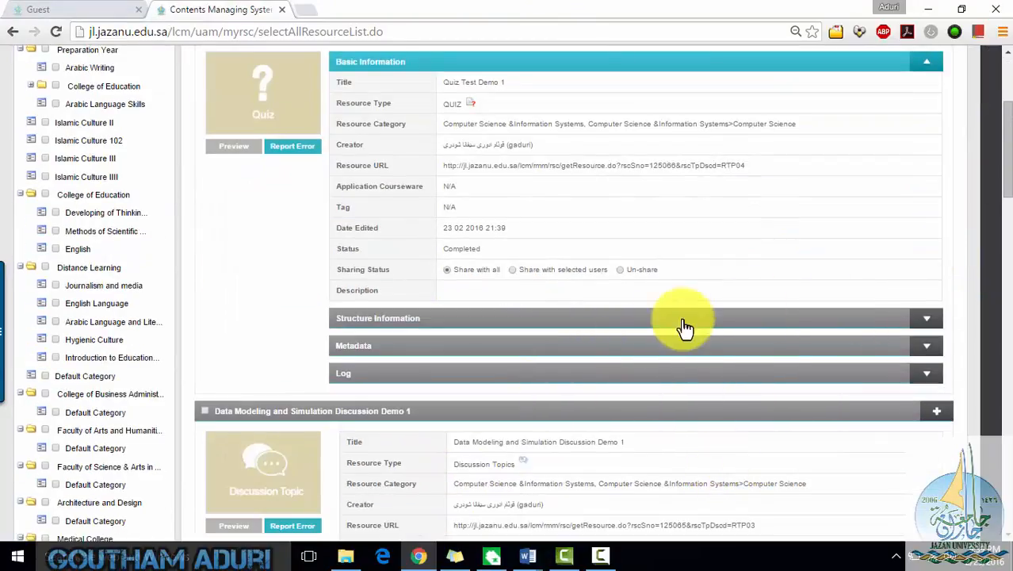
# Open the list of all resources and start adding a new resource of the Test type
pyautogui.scroll(3, 678, 329)
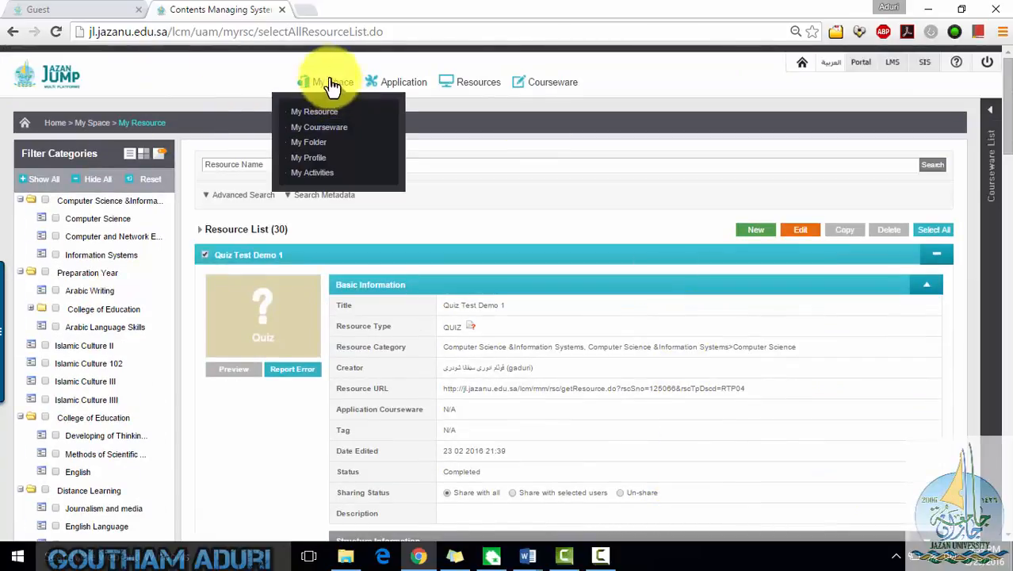
pyautogui.moveTo(354, 85)
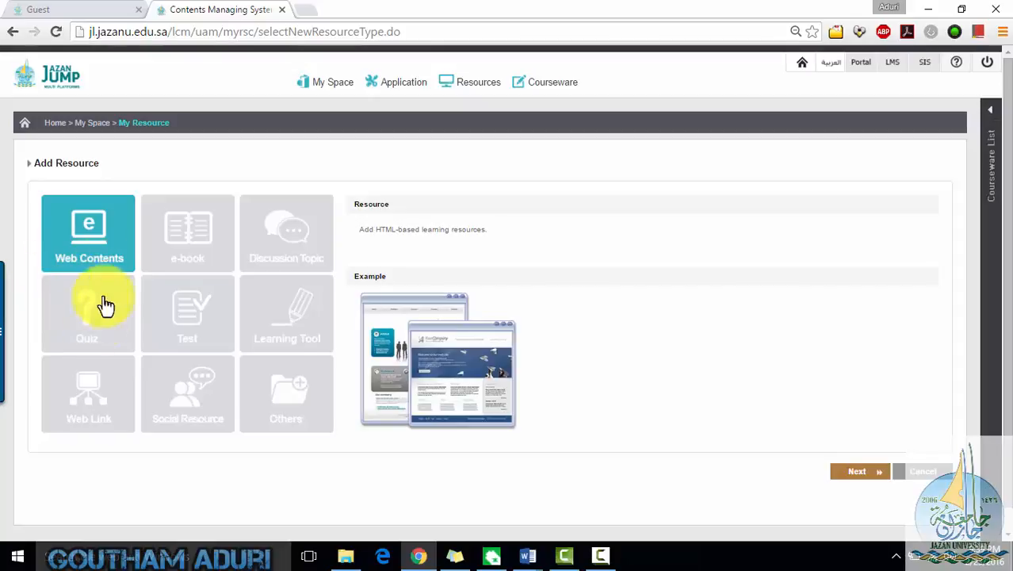
pyautogui.moveTo(488, 86)
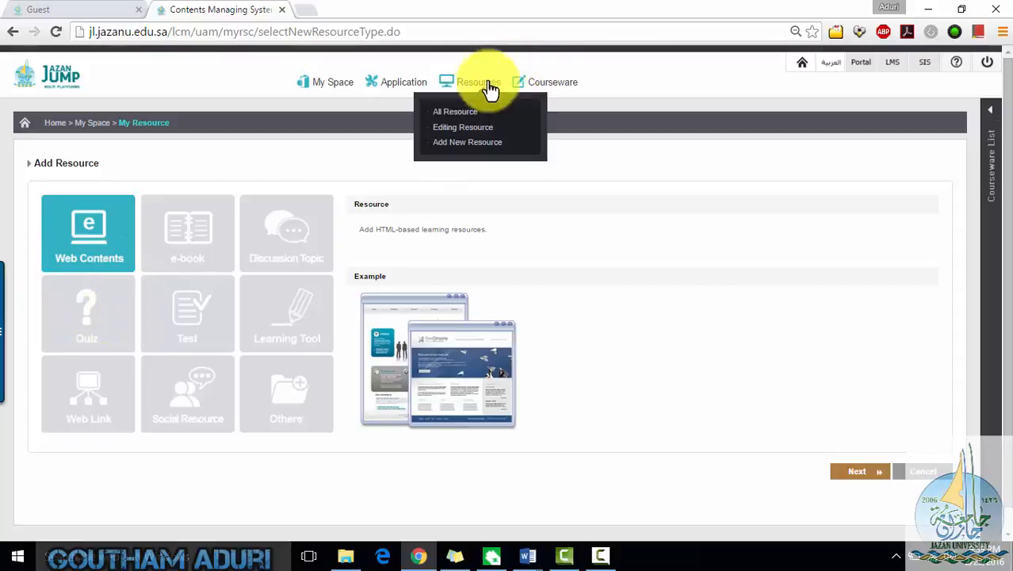
pyautogui.click(448, 116)
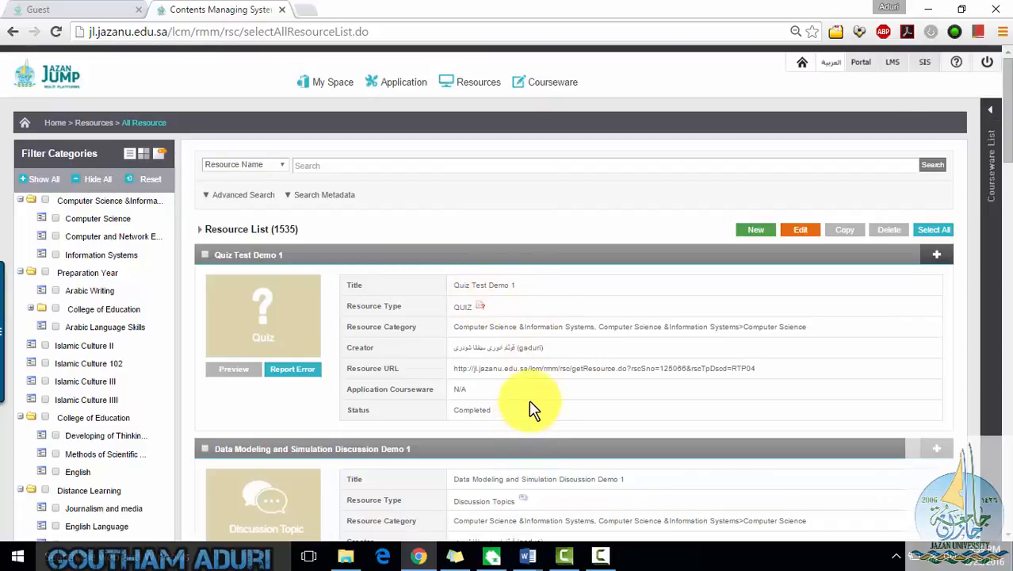
pyautogui.scroll(-3, 535, 408)
pyautogui.scroll(3, 502, 366)
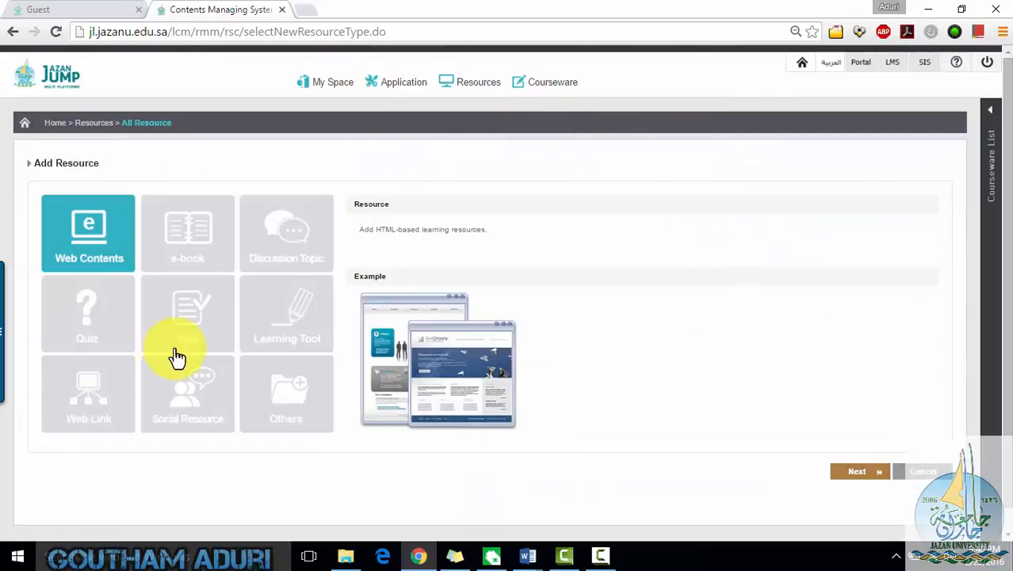
pyautogui.click(176, 349)
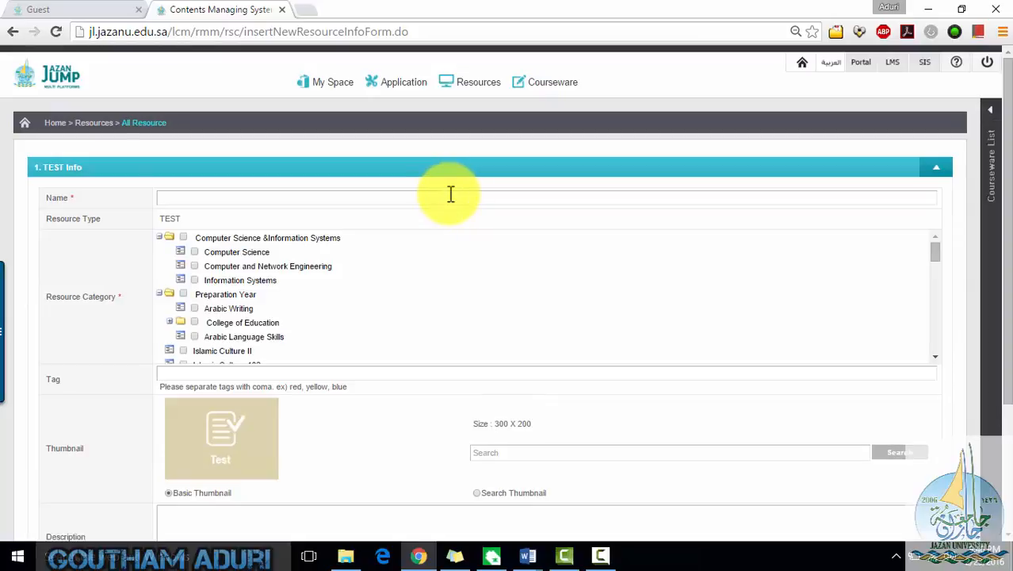
# Name the new test resource "Data Modeling and Simulation Test Demo 1"
pyautogui.click(449, 194)
pyautogui.press('Down')
pyautogui.press('Return')
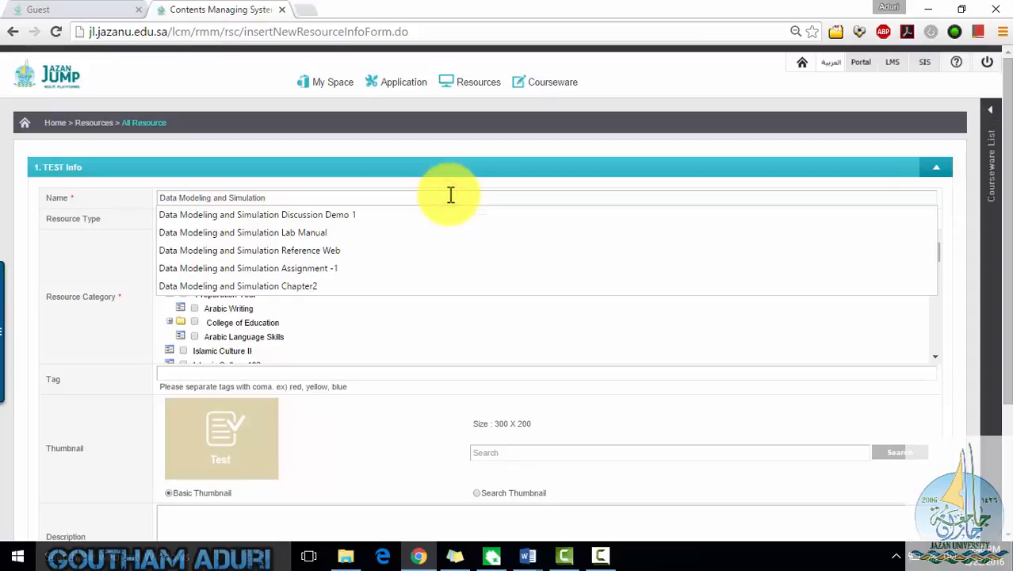
pyautogui.write('Test Demo 1')
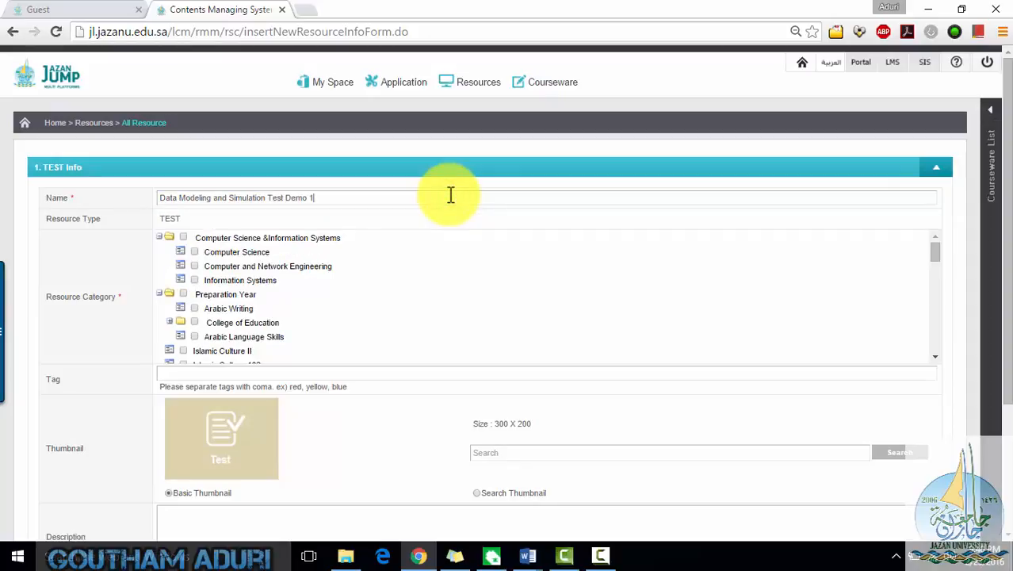
# Assign the Computer Science & Information Systems and Computer Science categories to the test and proceed to its additional settings
pyautogui.click(183, 238)
pyautogui.click(190, 254)
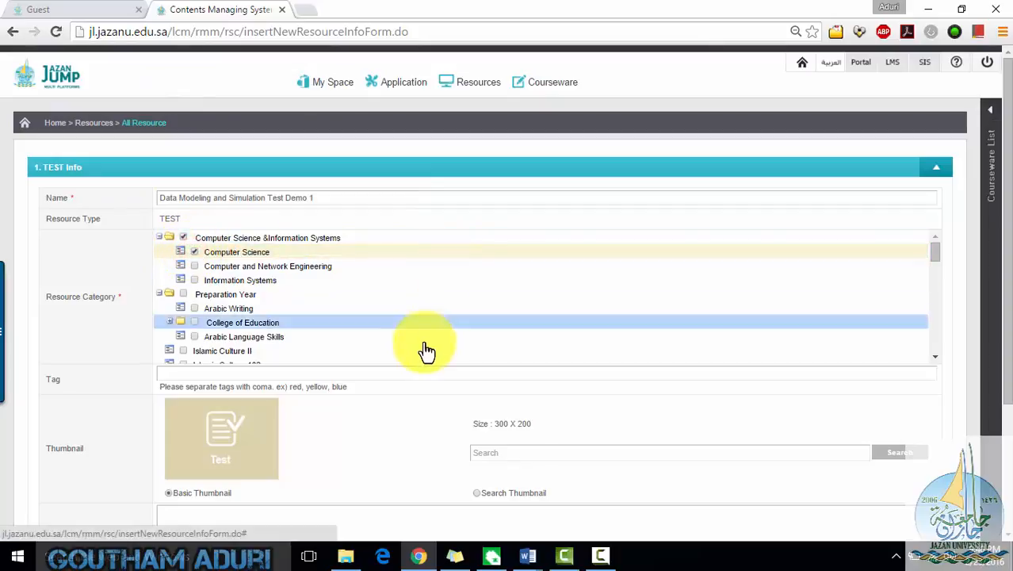
pyautogui.scroll(-5, 425, 347)
pyautogui.scroll(-5, 426, 350)
pyautogui.scroll(-2, 692, 406)
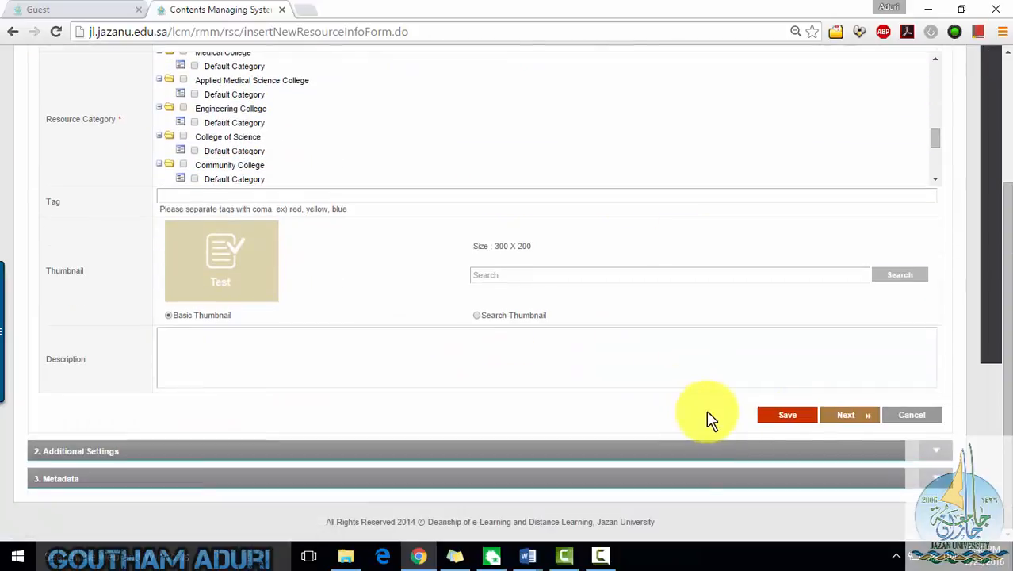
pyautogui.click(831, 420)
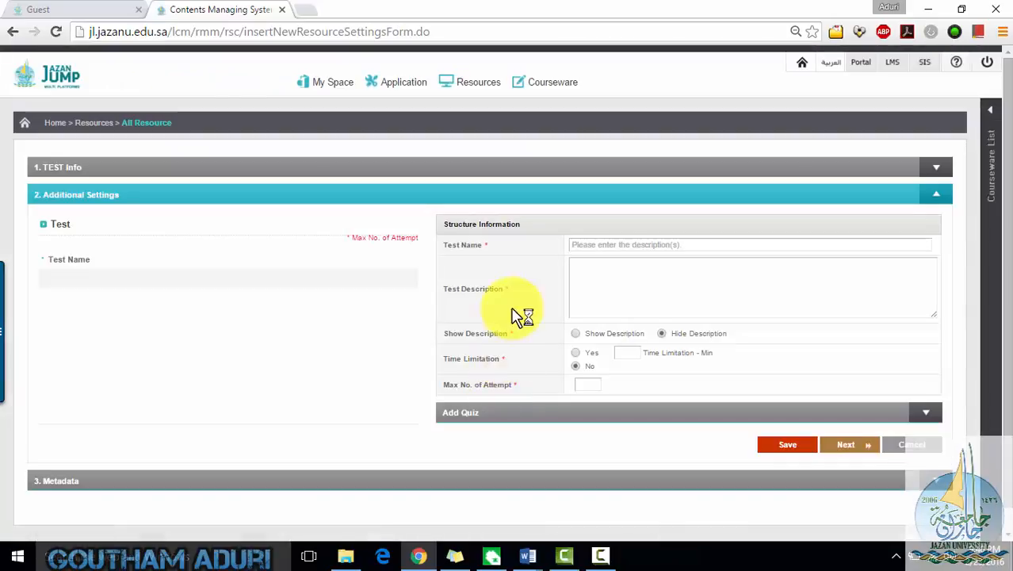
# Name the test "Test Demo 1", describe it as "This is a Demo Test 1", show the description, and allow 5 minutes and 1 attempt
pyautogui.click(648, 248)
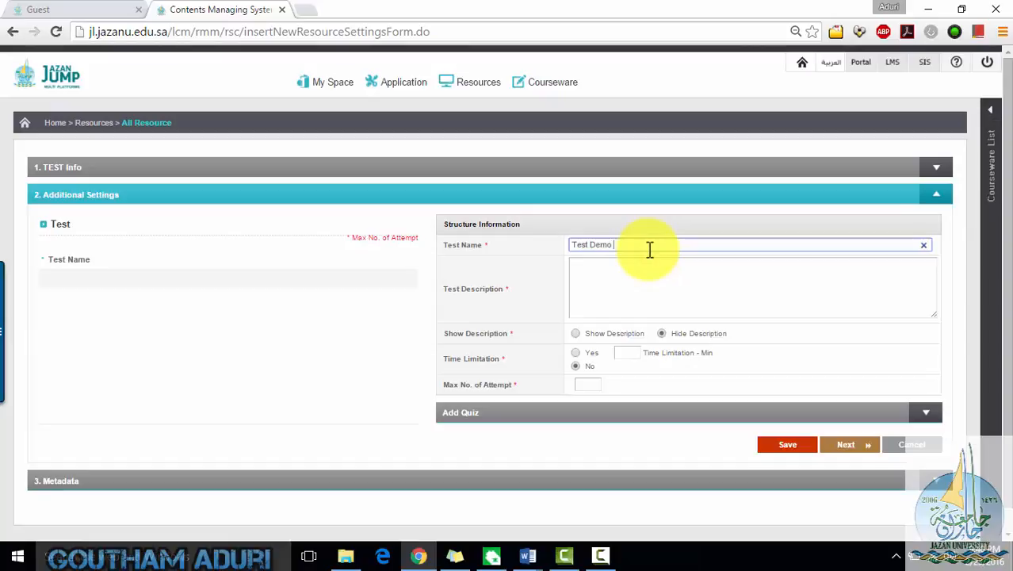
pyautogui.write('Test Demo 1')
pyautogui.click(616, 278)
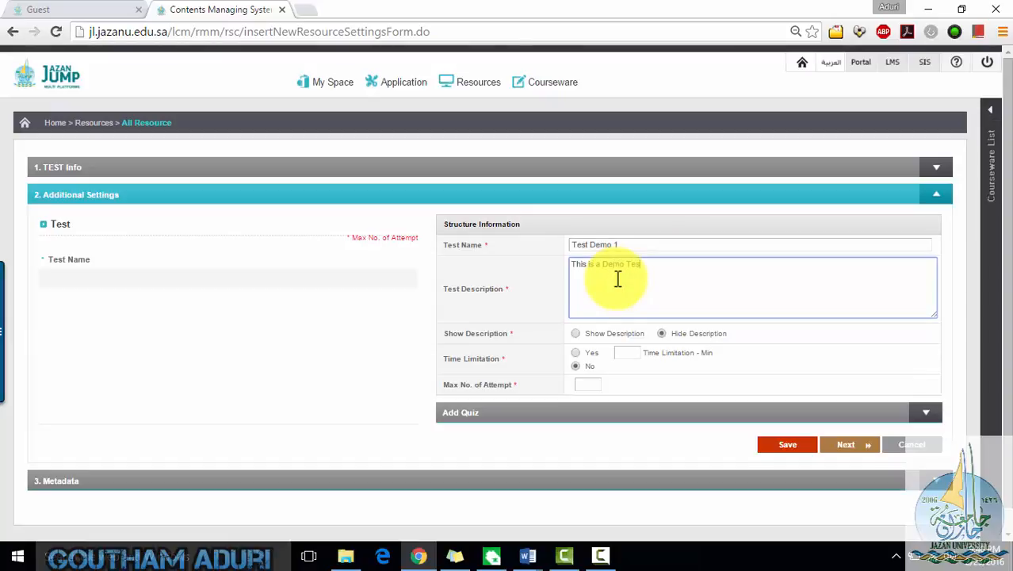
pyautogui.click(576, 333)
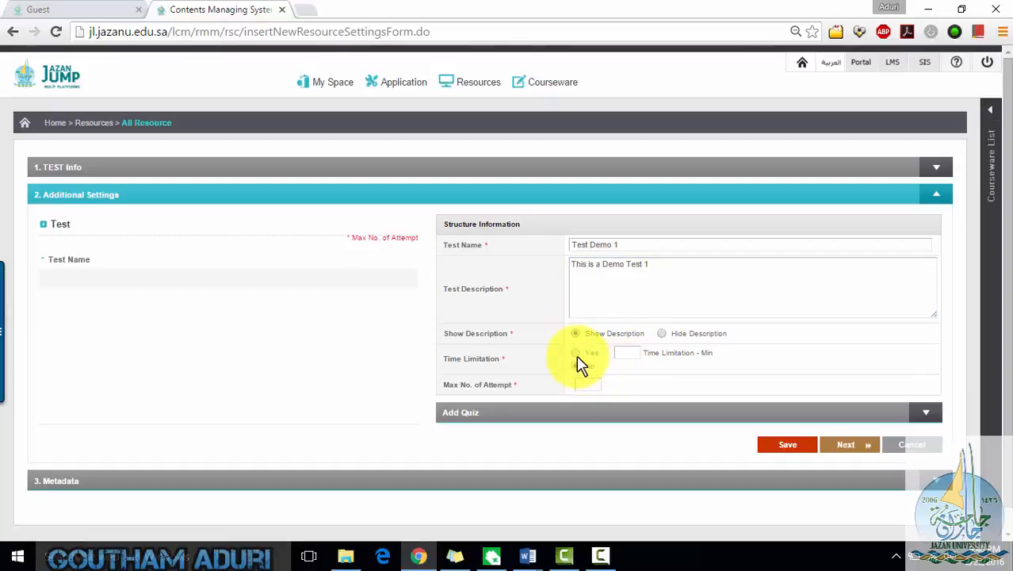
pyautogui.click(623, 352)
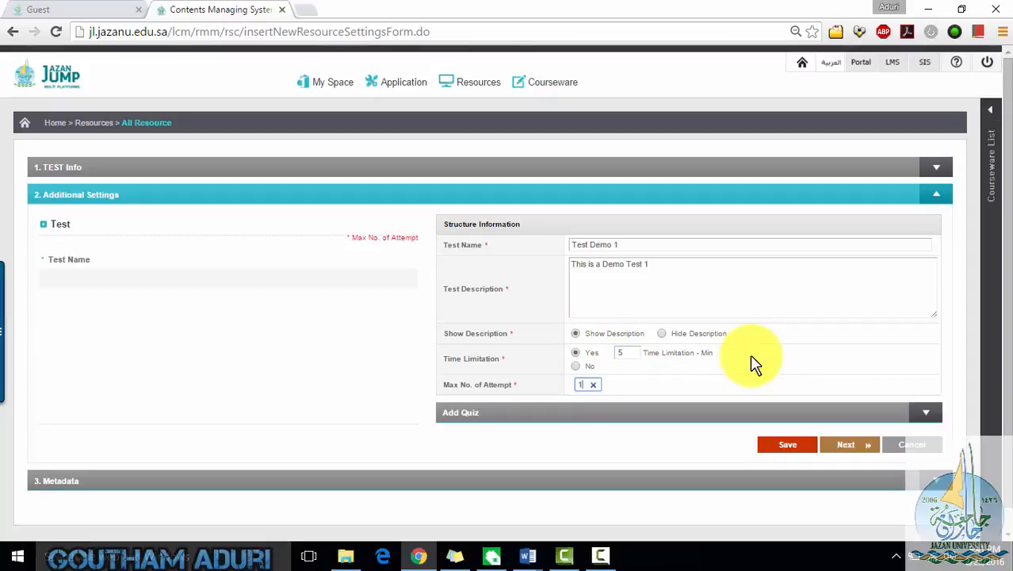
# Expand the test's Add Quiz section and look through the available questions
pyautogui.click(933, 415)
pyautogui.scroll(-3, 689, 204)
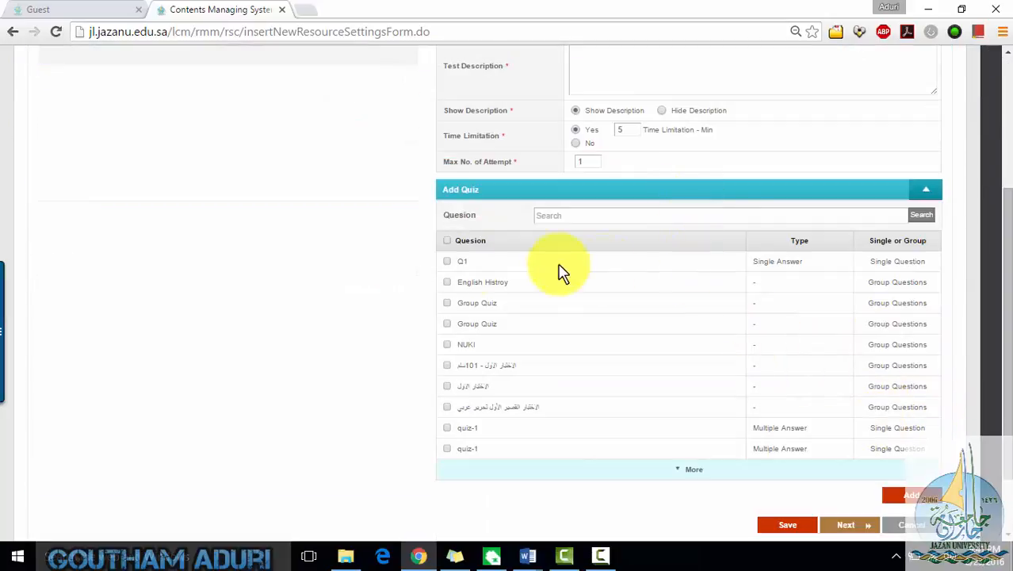
pyautogui.scroll(-1, 820, 307)
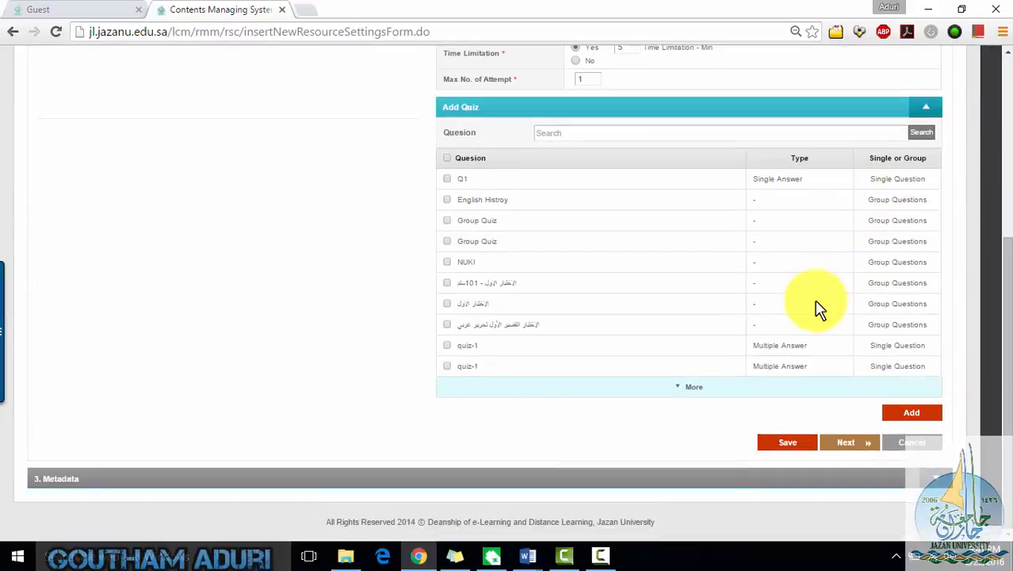
pyautogui.scroll(2, 820, 307)
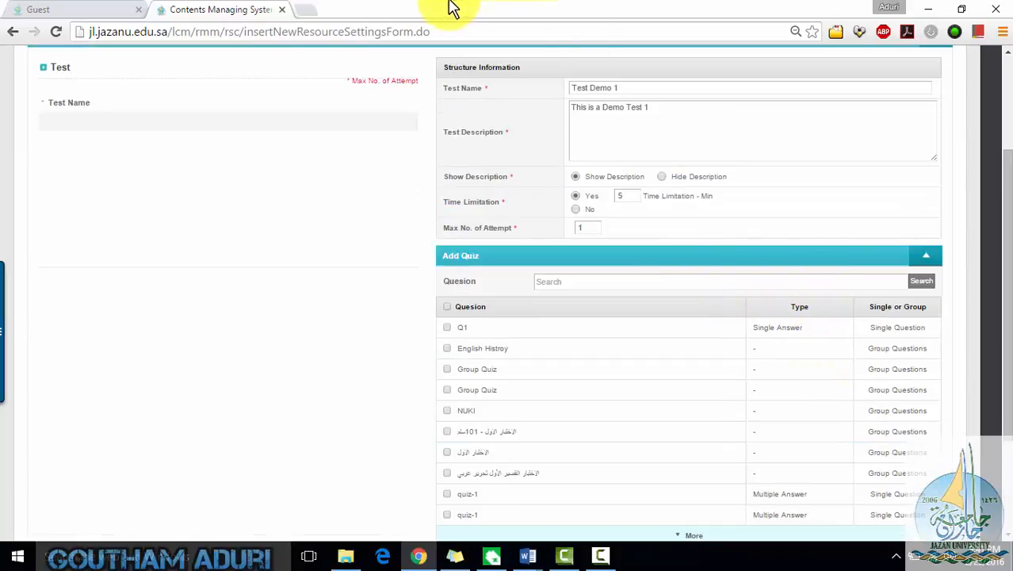
# Open the LCMS in a separate browser tab from the portal's guest page, keeping the unfinished test open
pyautogui.click(102, 9)
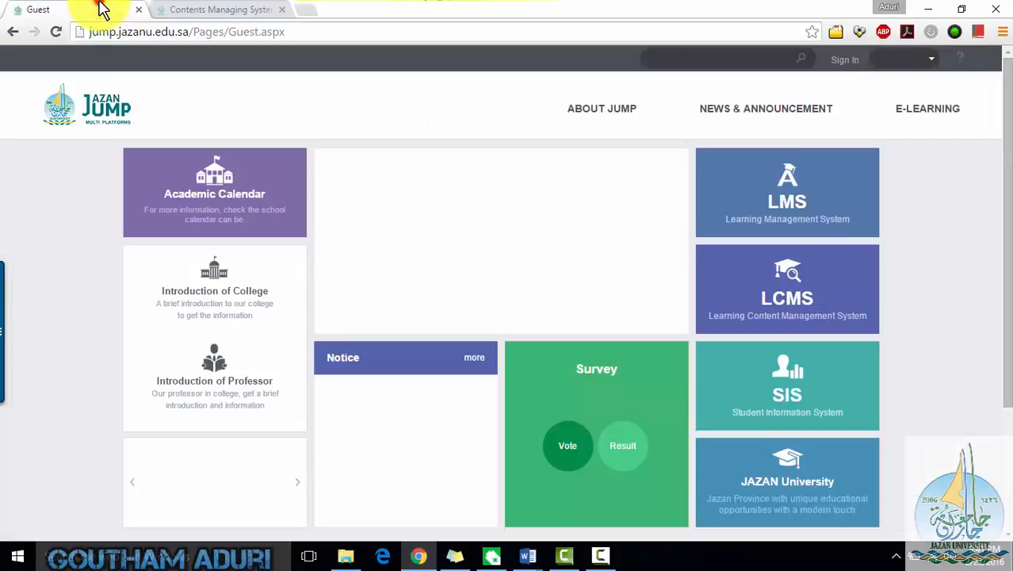
pyautogui.rightClick(781, 301)
pyautogui.click(807, 306)
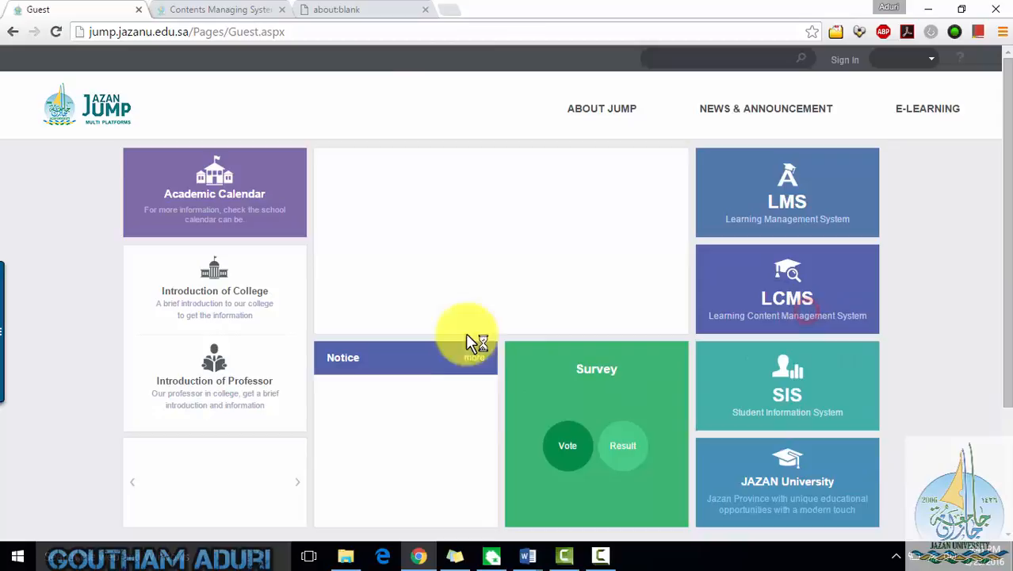
pyautogui.click(341, 9)
pyautogui.click(34, 7)
pyautogui.click(748, 281)
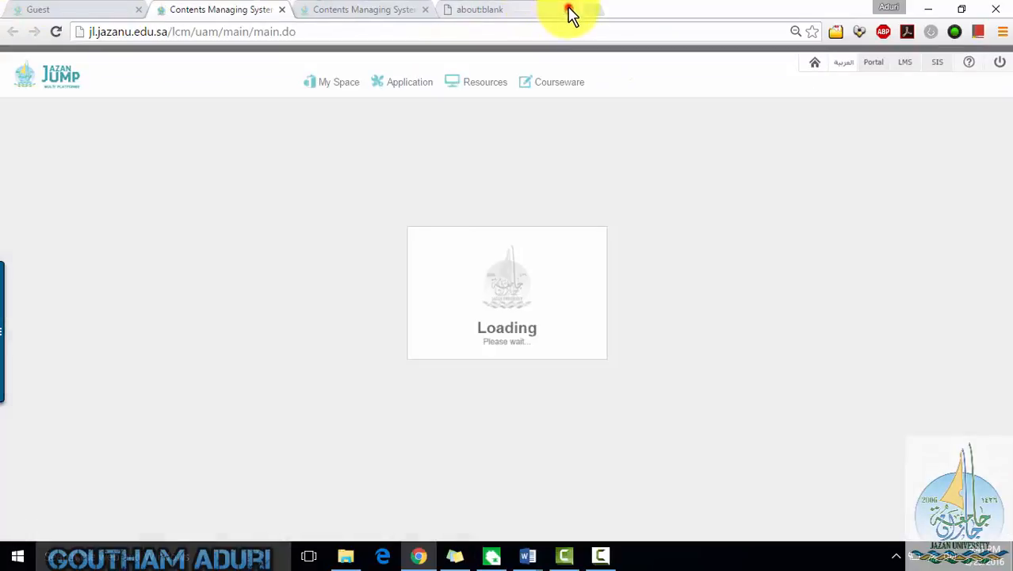
pyautogui.click(569, 11)
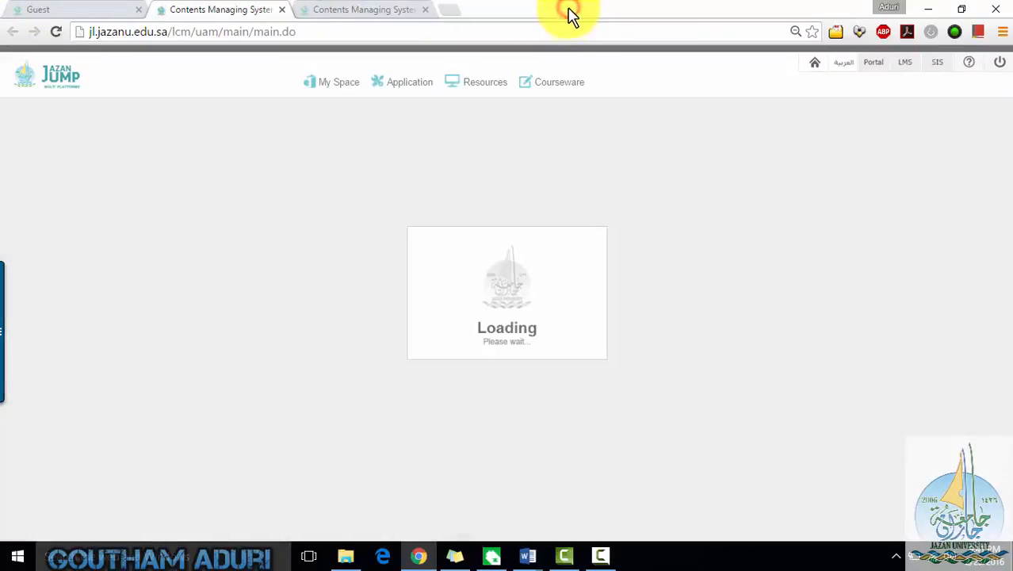
# Open the My Resource list in the second LCMS tab and locate Quiz Test Demo 1
pyautogui.moveTo(343, 91)
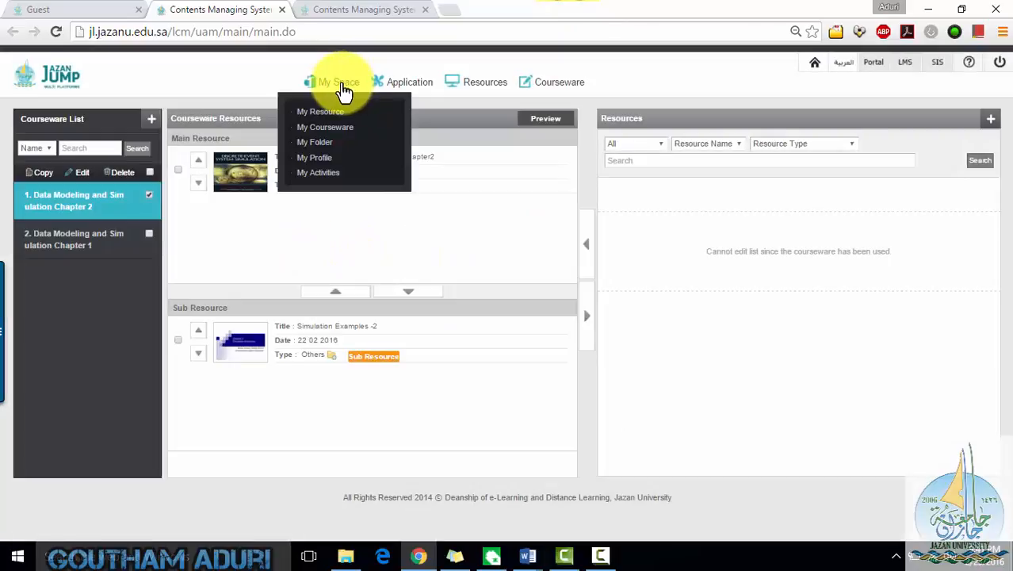
pyautogui.click(328, 113)
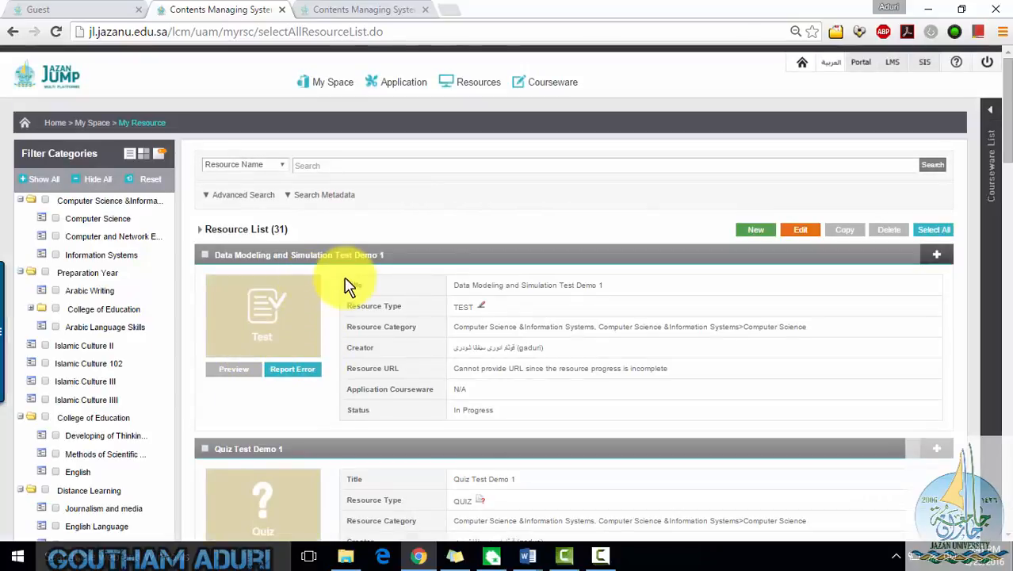
pyautogui.scroll(-2, 592, 361)
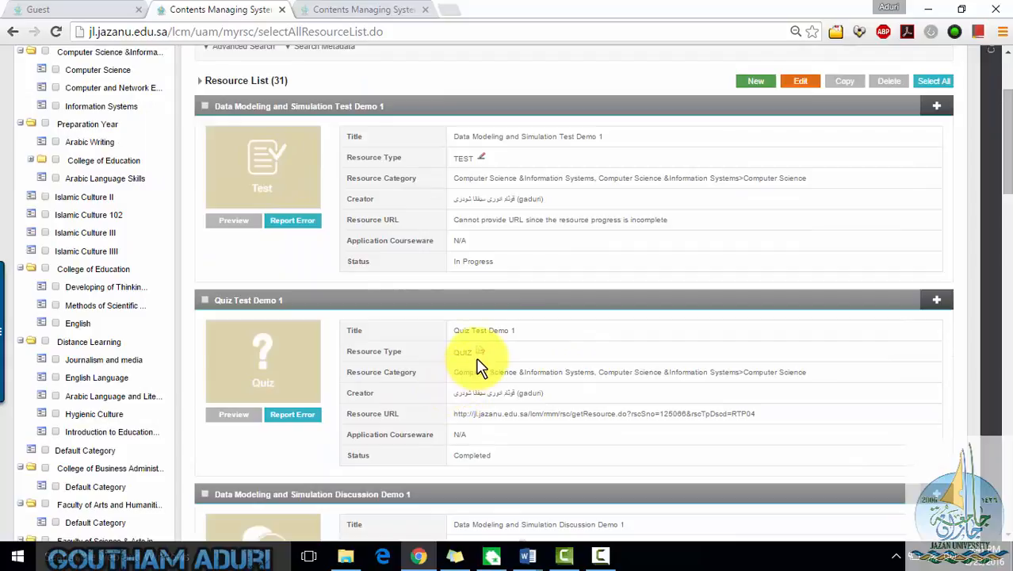
# Preview Quiz Test Demo 1 to check the name of its group quiz, and return to the test's additional settings
pyautogui.click(358, 10)
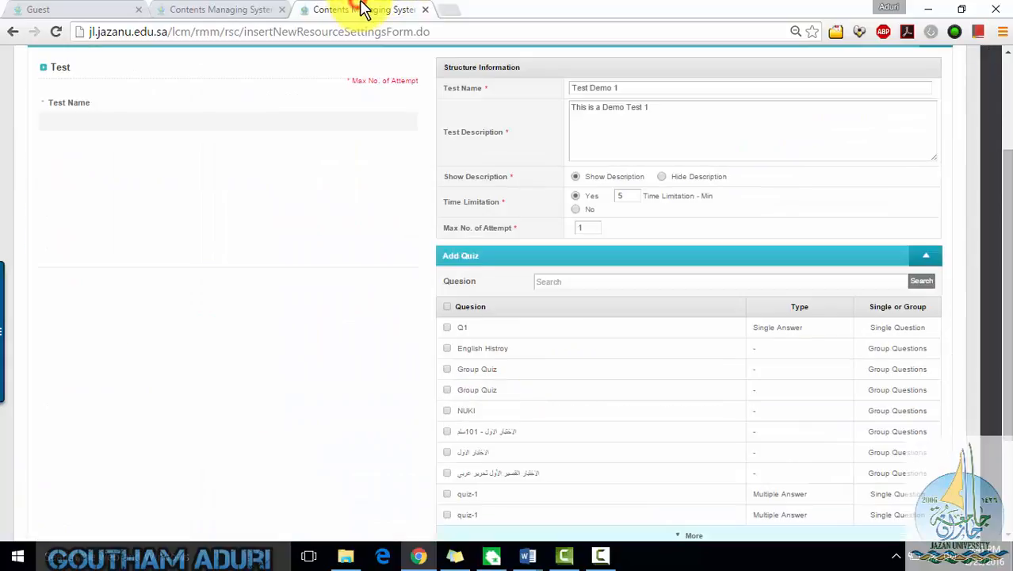
pyautogui.scroll(-2, 633, 369)
pyautogui.scroll(1, 634, 369)
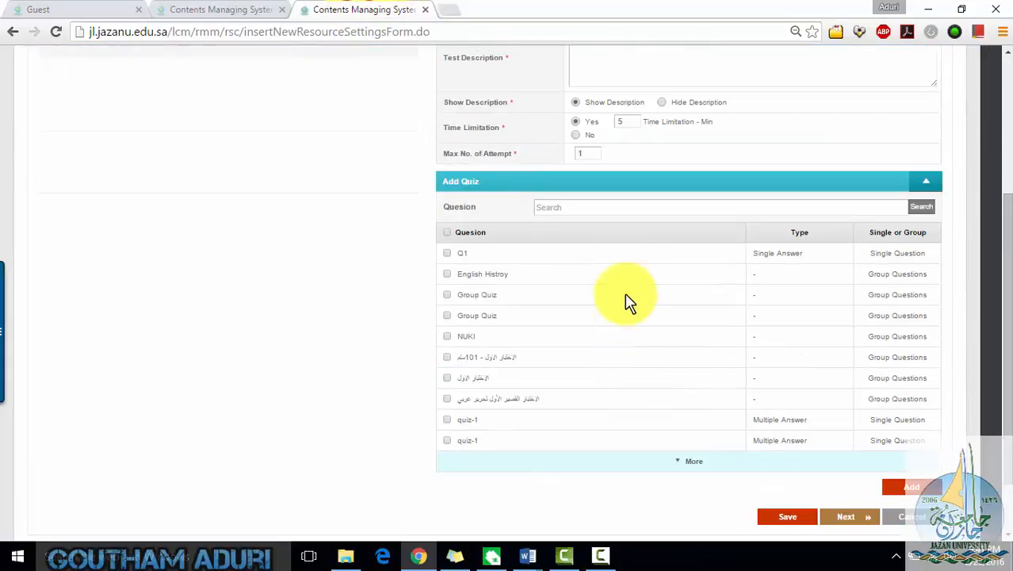
pyautogui.click(617, 206)
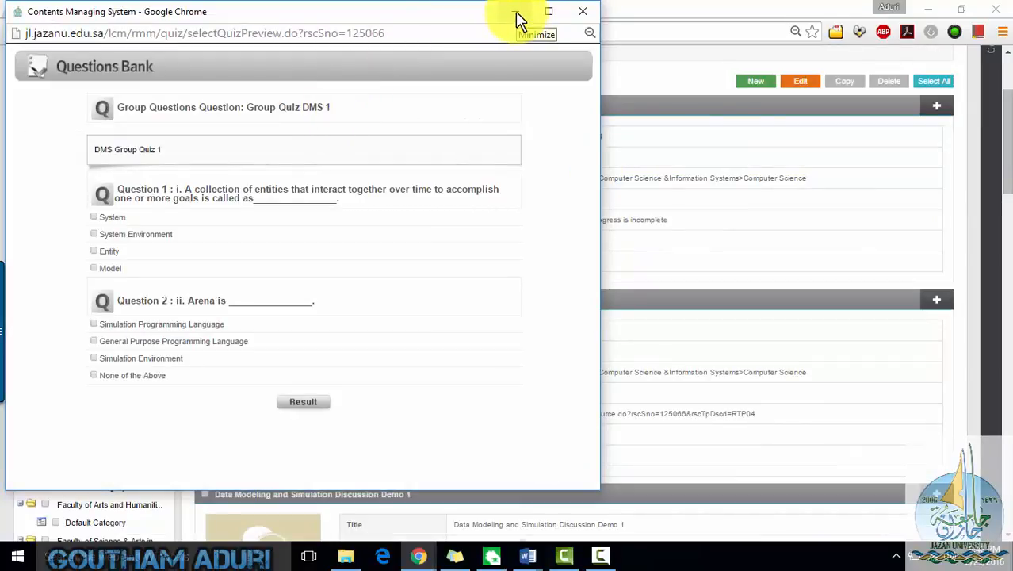
pyautogui.click(516, 16)
pyautogui.click(381, 9)
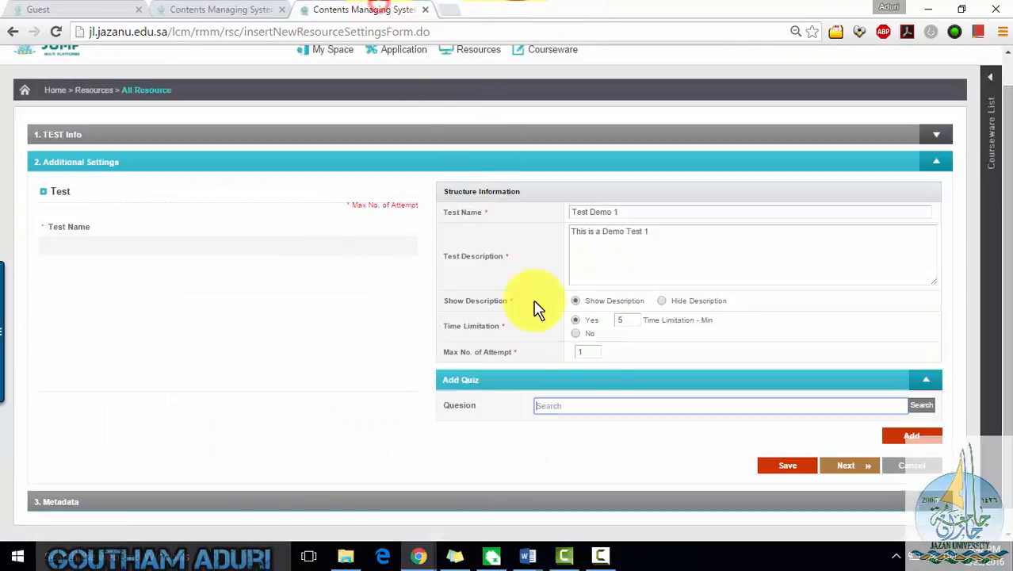
# Search the questions for "dms" and add Group Quiz DMS 1 to the test
pyautogui.write('dms')
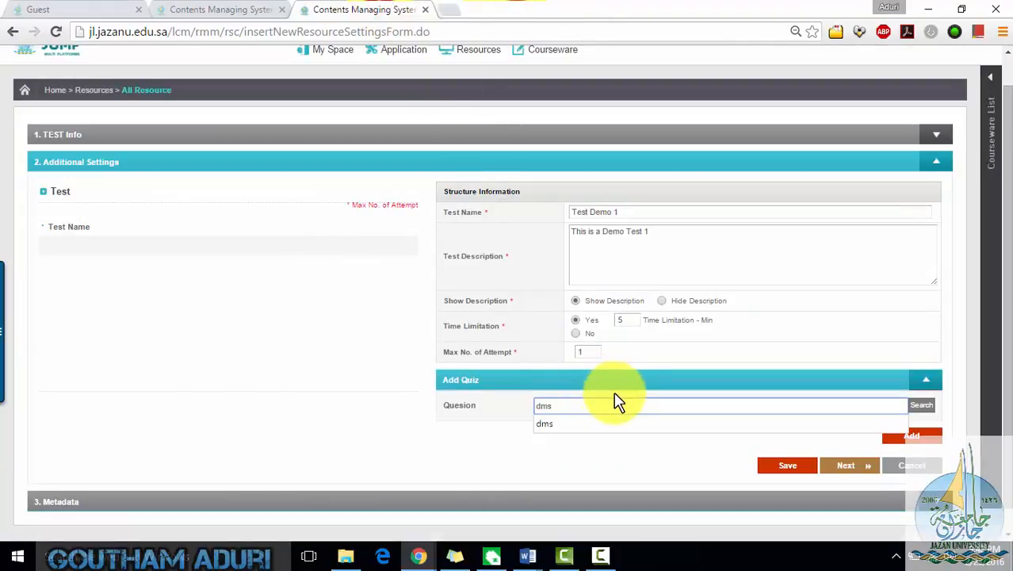
pyautogui.click(599, 432)
pyautogui.click(915, 409)
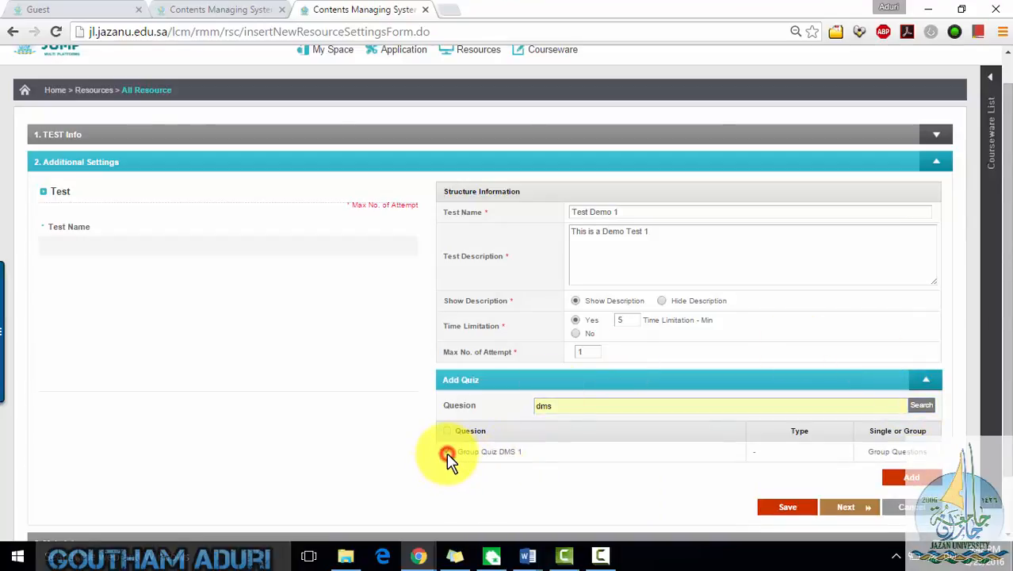
pyautogui.click(446, 452)
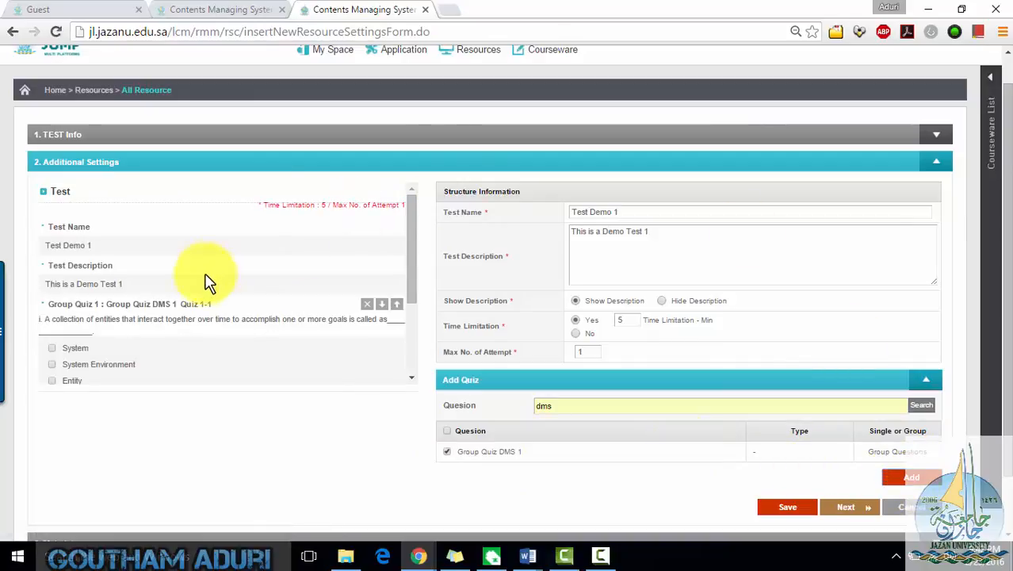
# Proceed to the test's metadata section and save the test as completed without entering any metadata
pyautogui.scroll(-5, 206, 282)
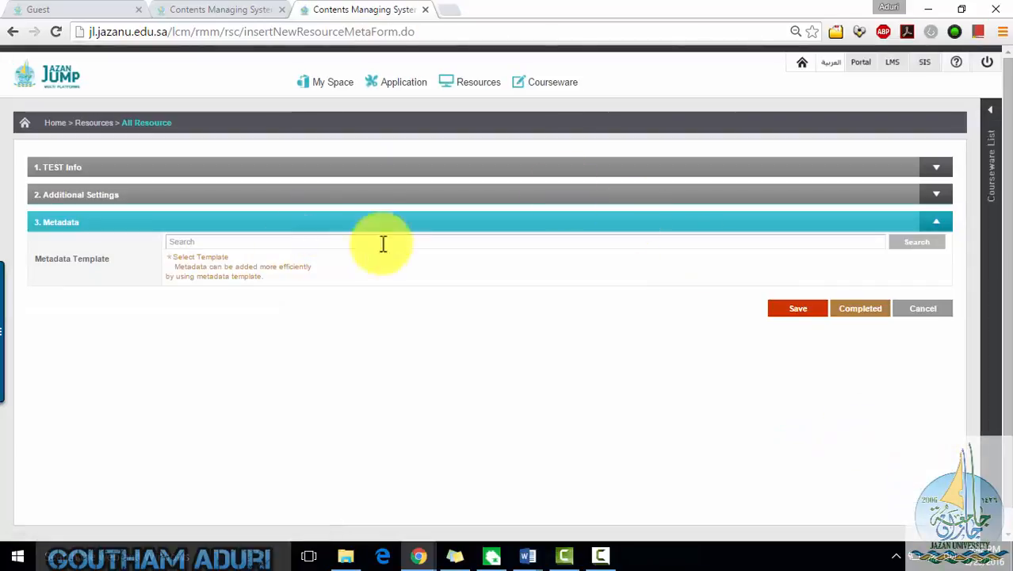
pyautogui.click(865, 312)
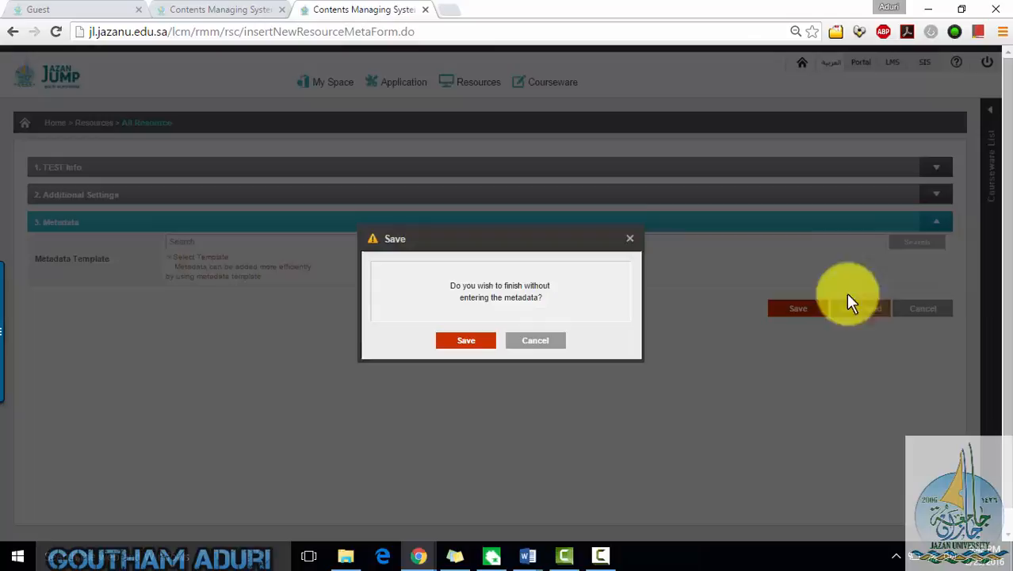
pyautogui.click(451, 339)
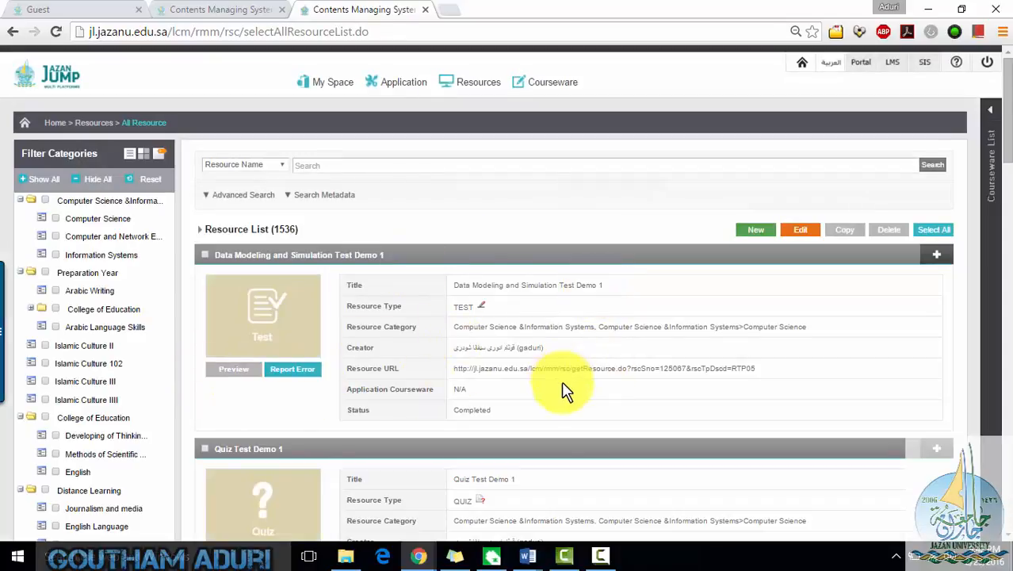
# Preview Data Modeling and Simulation Test Demo 1, submit it with the answers Entity and None of the Above, and close the preview
pyautogui.click(244, 383)
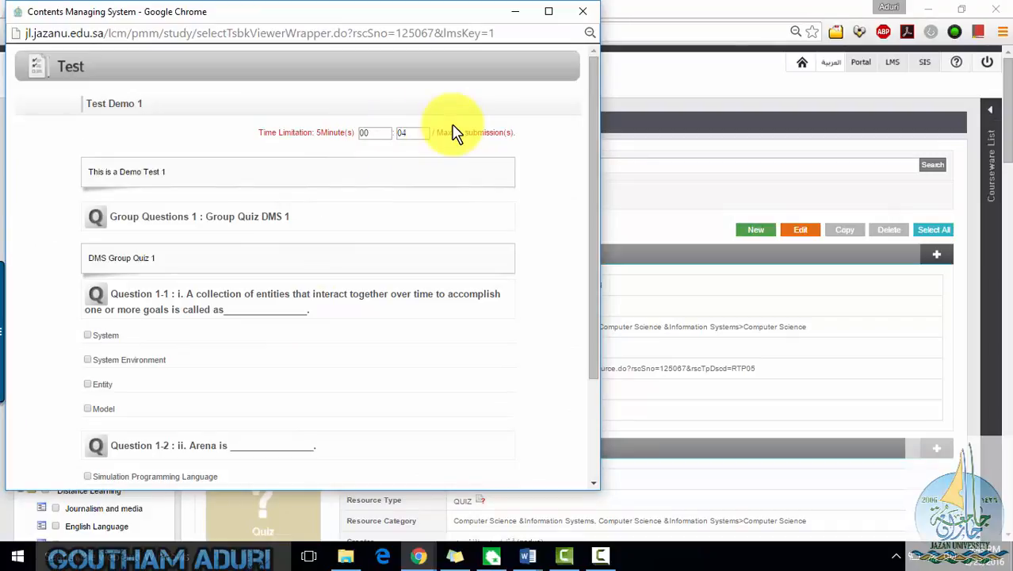
pyautogui.scroll(-1, 412, 255)
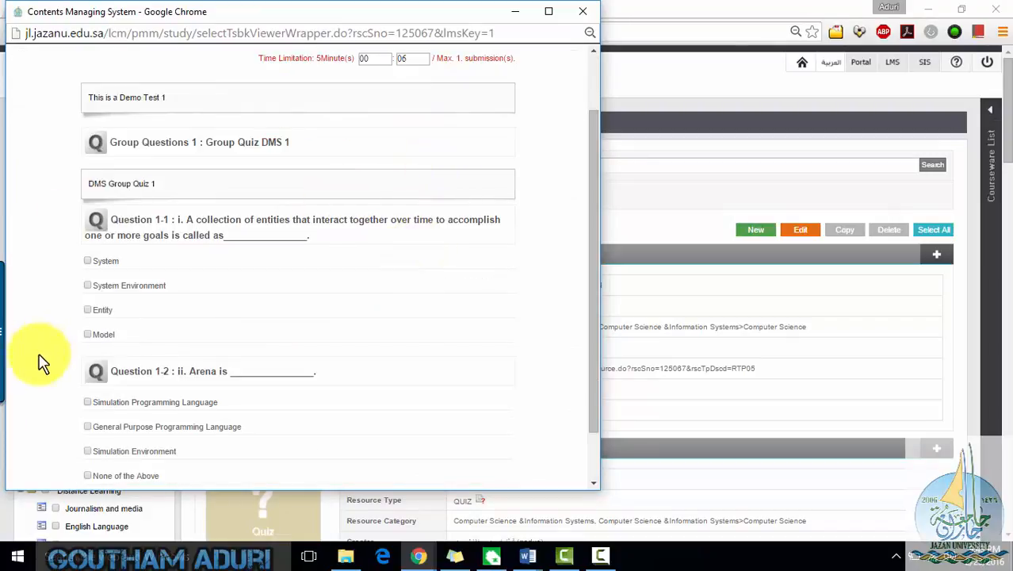
pyautogui.click(87, 310)
pyautogui.scroll(-1, 180, 355)
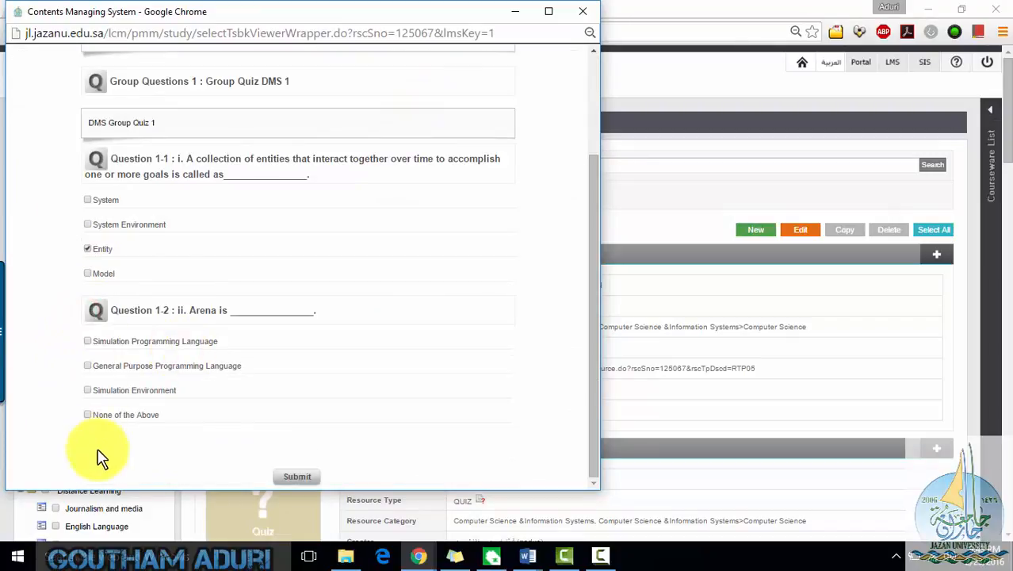
pyautogui.click(87, 414)
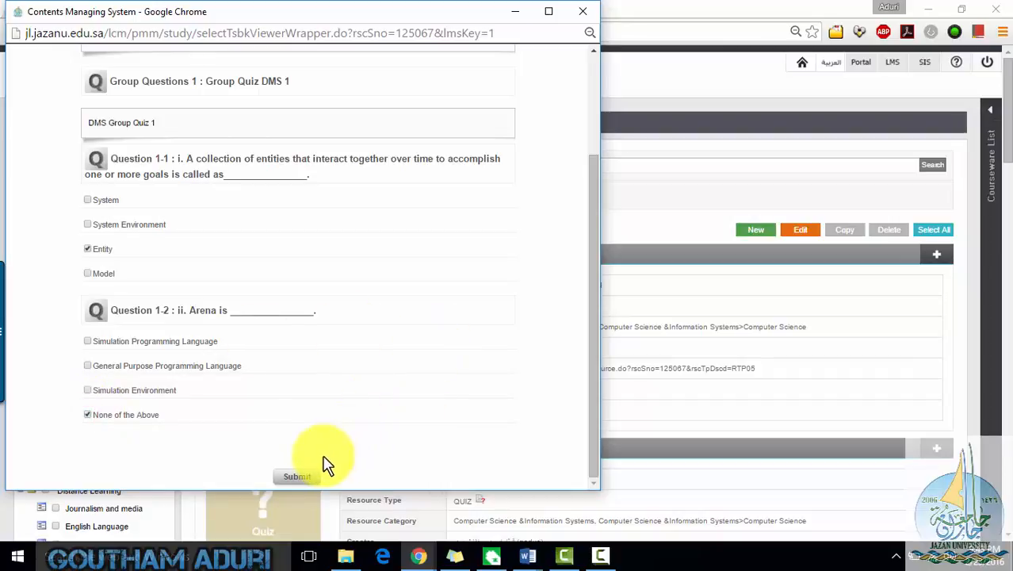
pyautogui.click(309, 478)
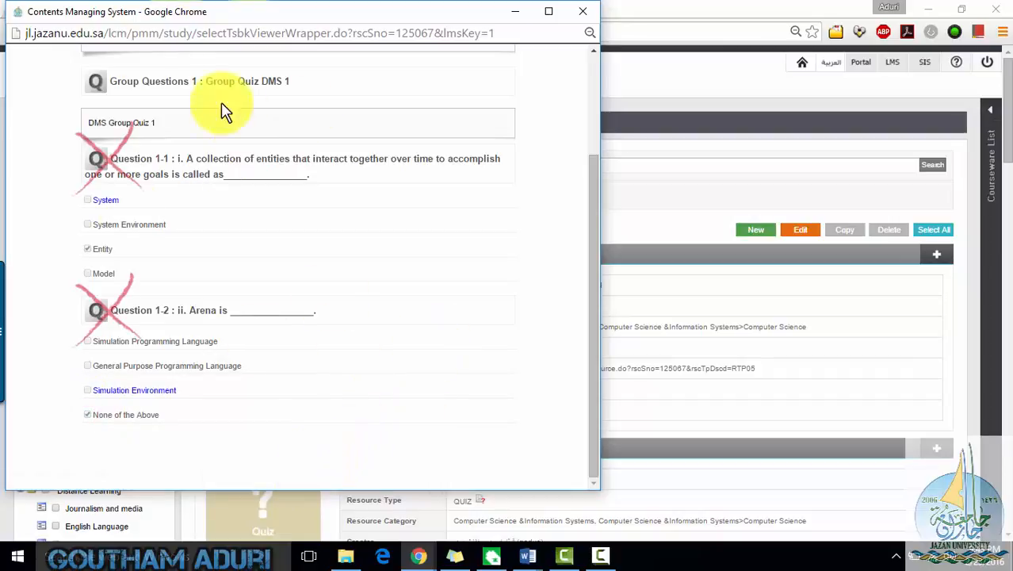
pyautogui.click(594, 19)
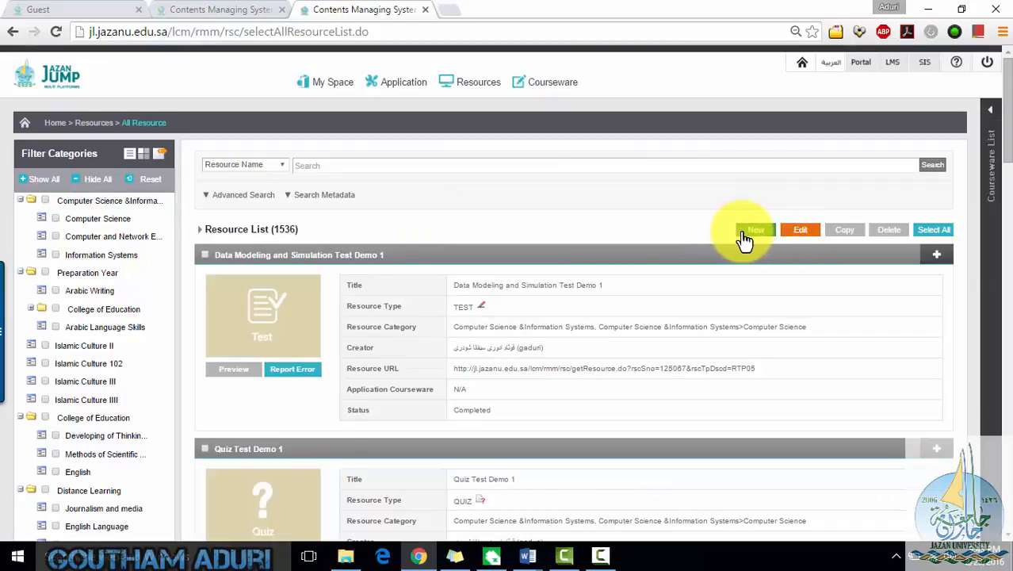
# Expand the details of Data Modeling and Simulation Test Demo 1 and Quiz Test Demo 1 to check their sharing status
pyautogui.click(936, 255)
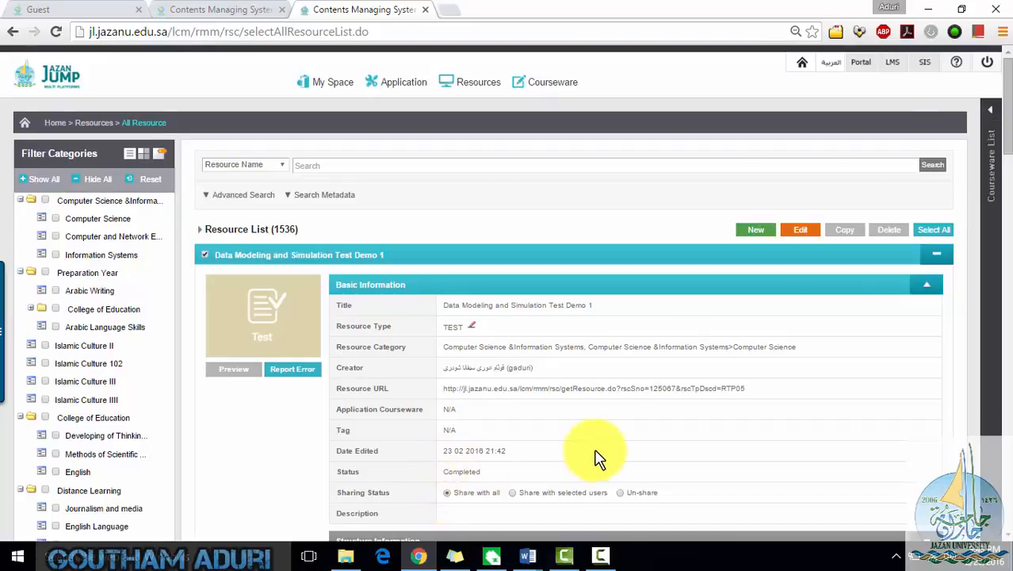
pyautogui.scroll(-4, 600, 460)
pyautogui.click(927, 341)
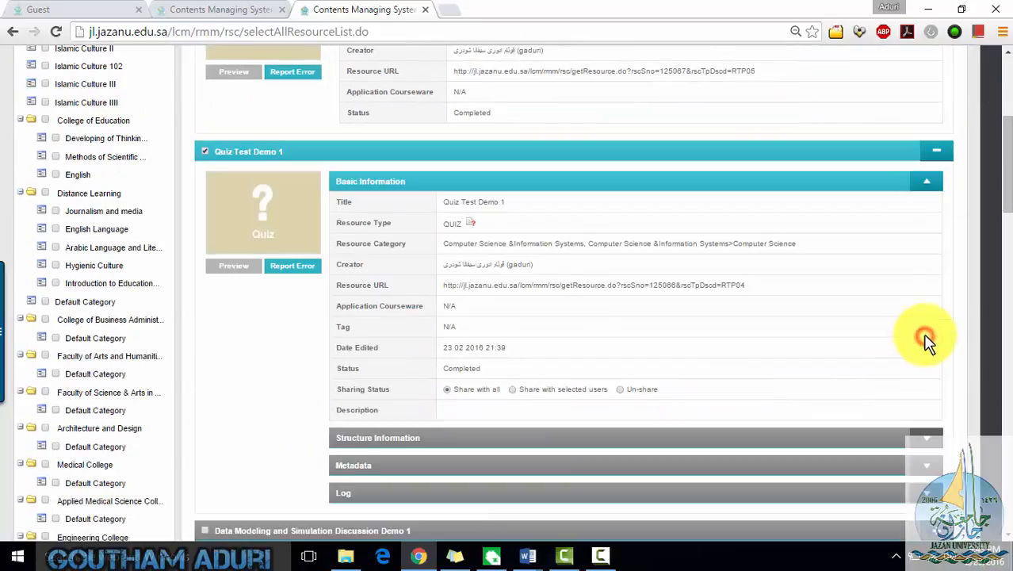
pyautogui.scroll(4, 464, 362)
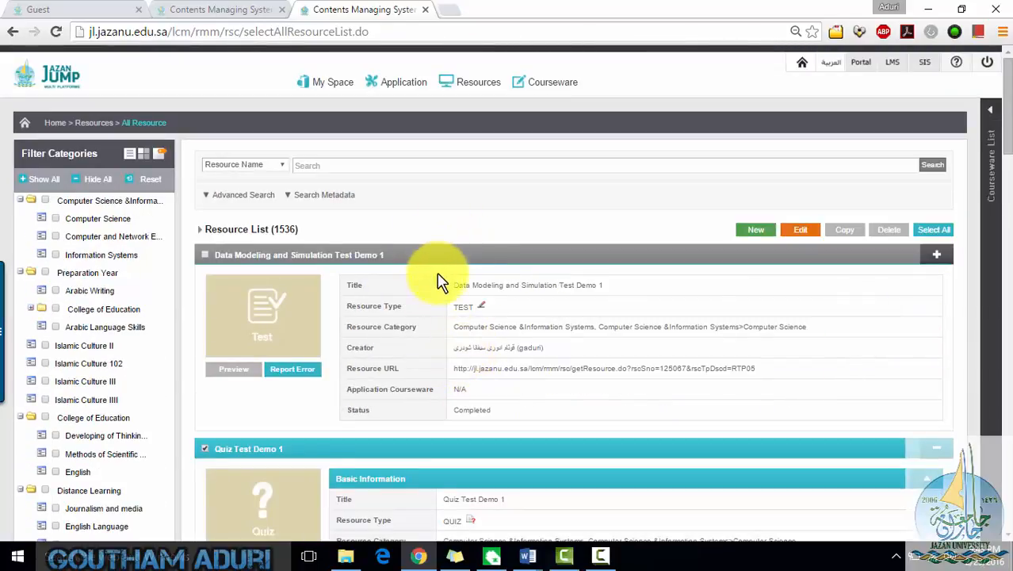
# Start a new resource and review the descriptions of the Learning Tool, Web Link and Others resource types
pyautogui.moveTo(325, 92)
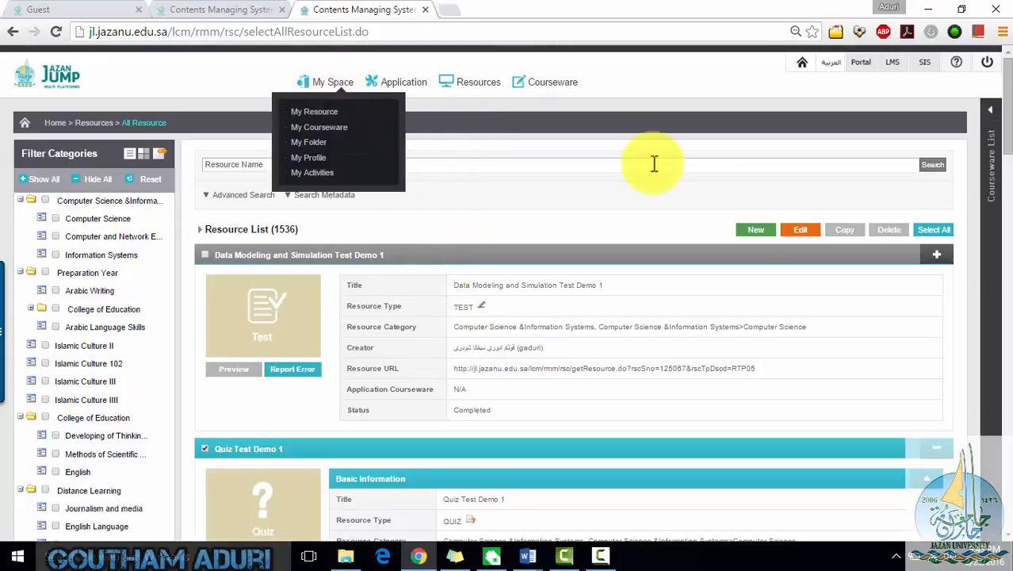
pyautogui.click(766, 230)
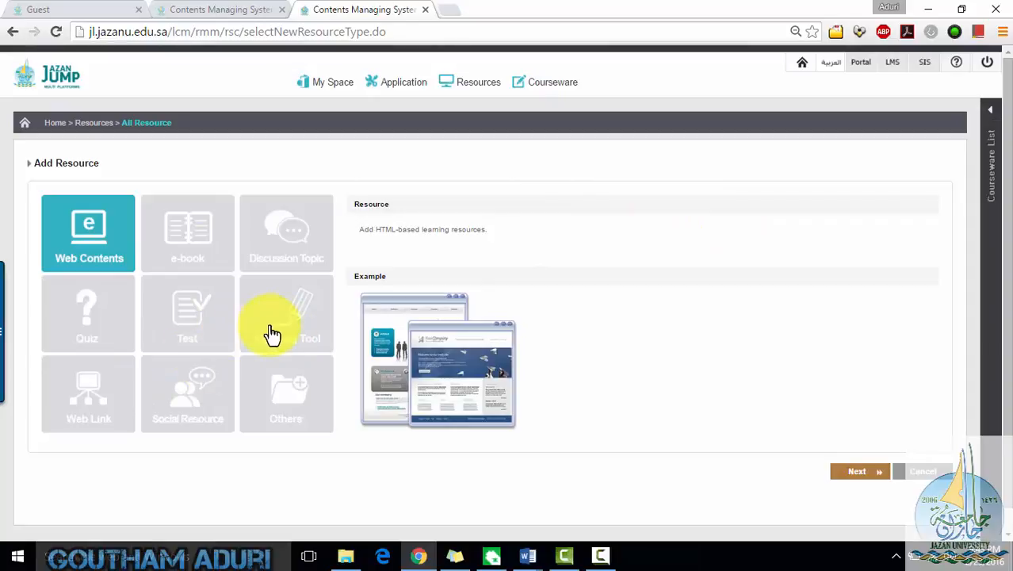
pyautogui.click(272, 333)
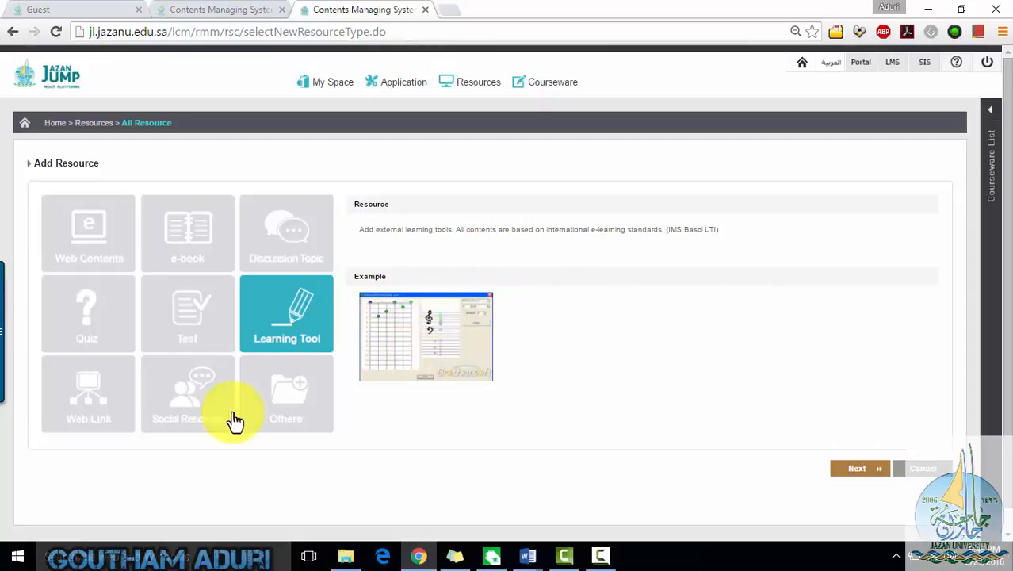
pyautogui.click(117, 410)
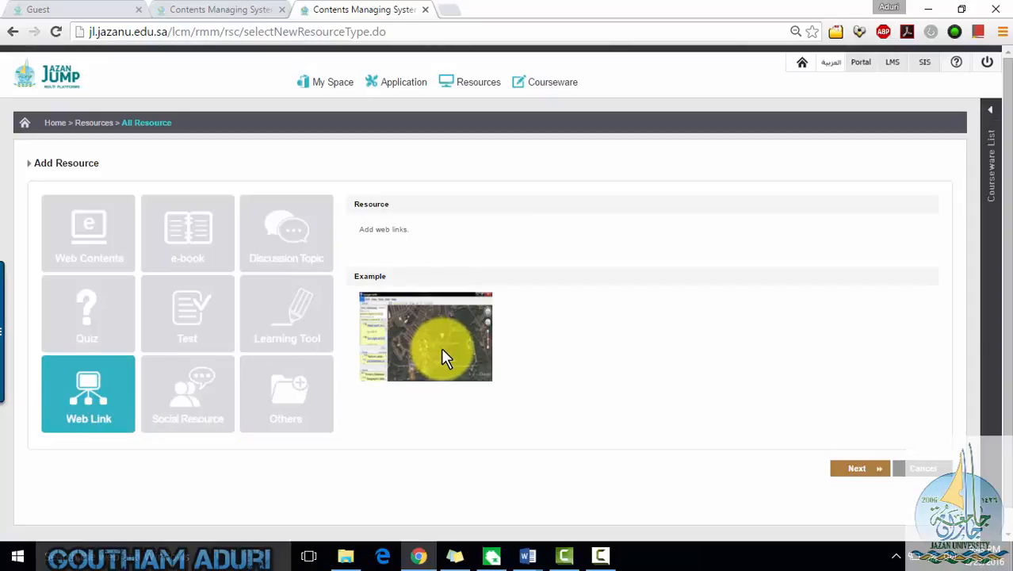
pyautogui.click(311, 413)
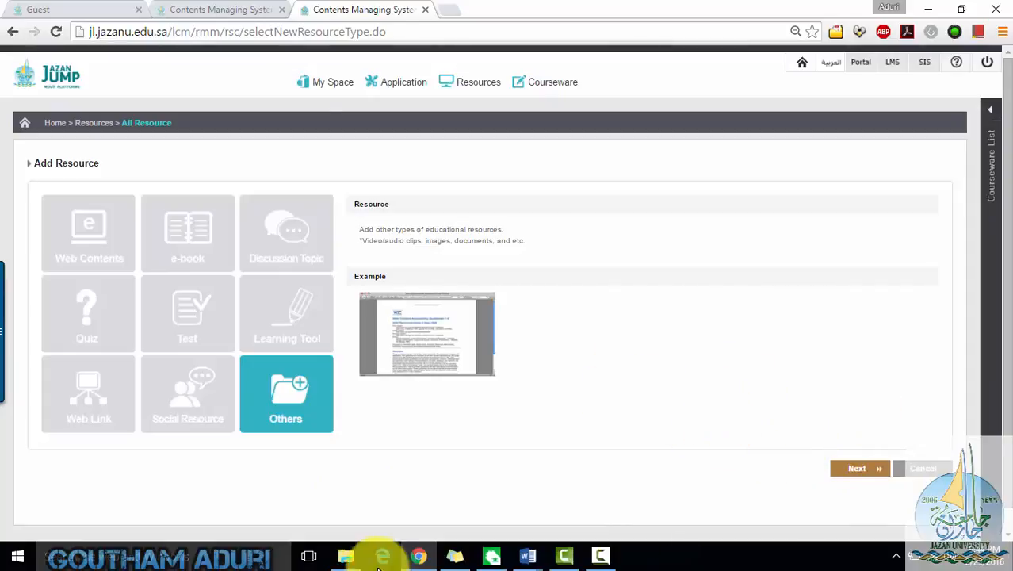
# Open the Authoring Tool, start importing an LCMS resource into the Video category, and locate Customer Queuing Systems Video
pyautogui.moveTo(387, 93)
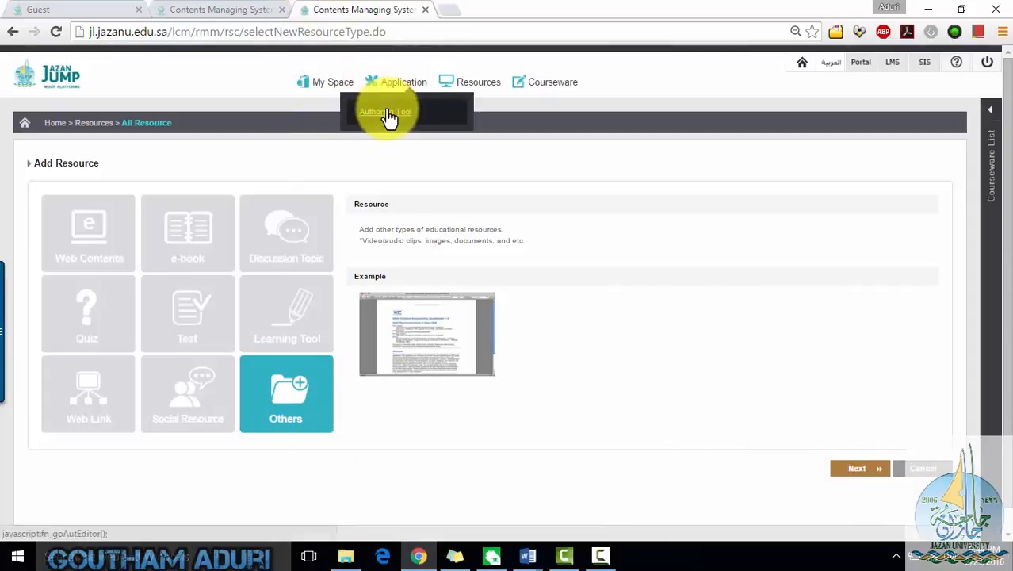
pyautogui.click(388, 115)
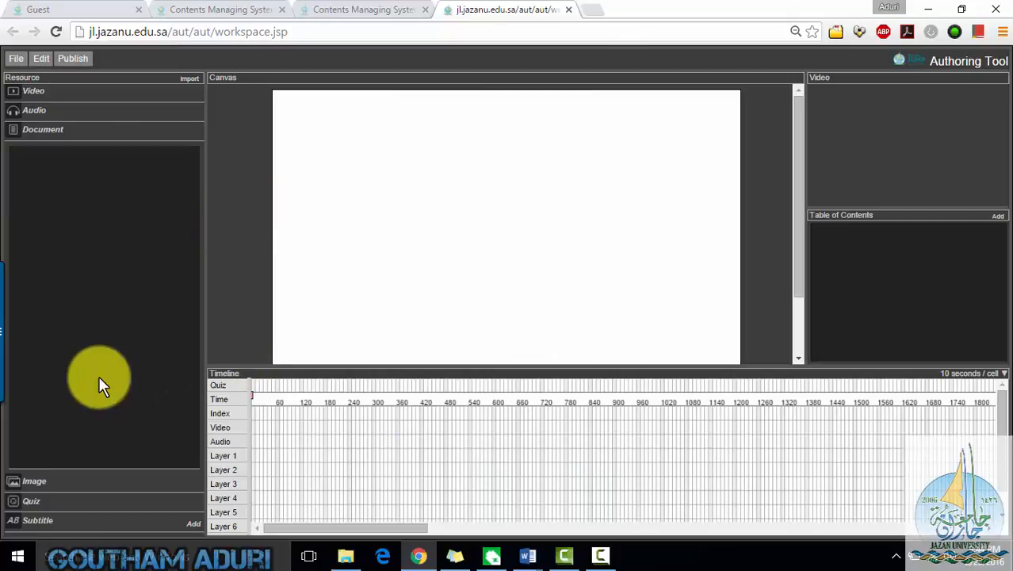
pyautogui.click(118, 93)
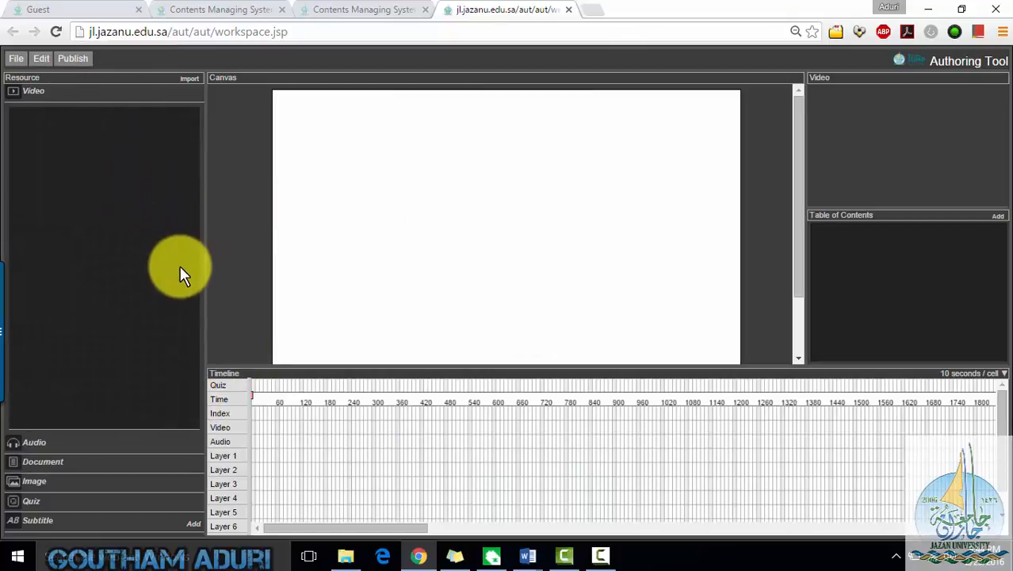
pyautogui.click(187, 90)
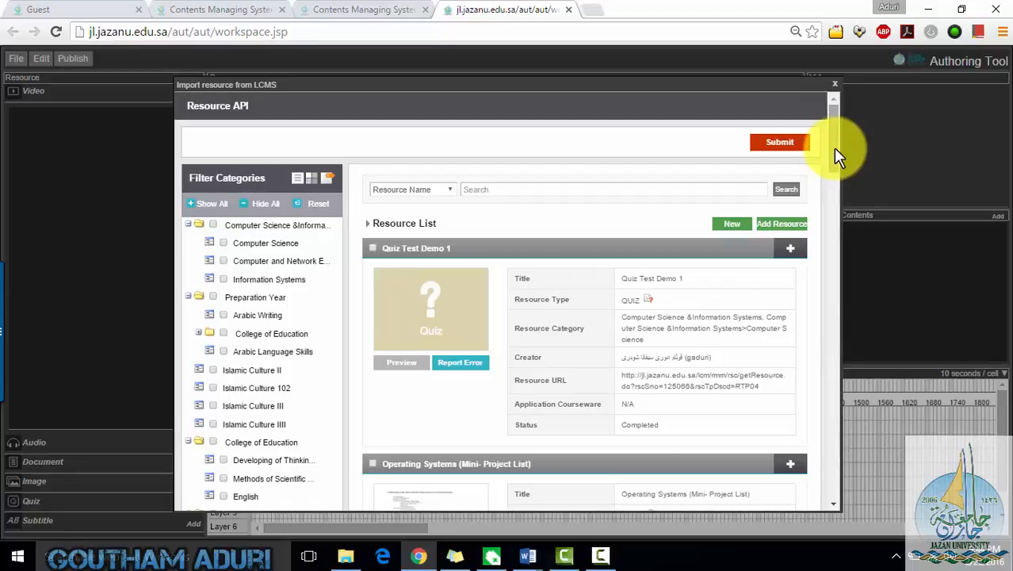
pyautogui.moveTo(833, 147); pyautogui.dragTo(833, 476)
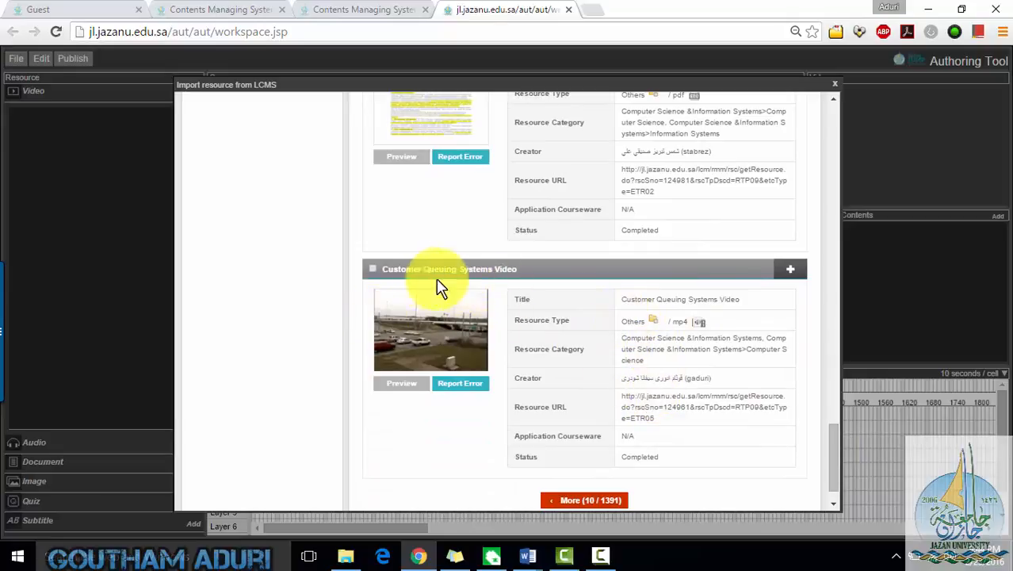
# Switch to File Explorer, check the properties of Customer Queuing Systems.mp4 in the DMS_CourseWare Videos folder, and return to the import dialog
pyautogui.click(345, 556)
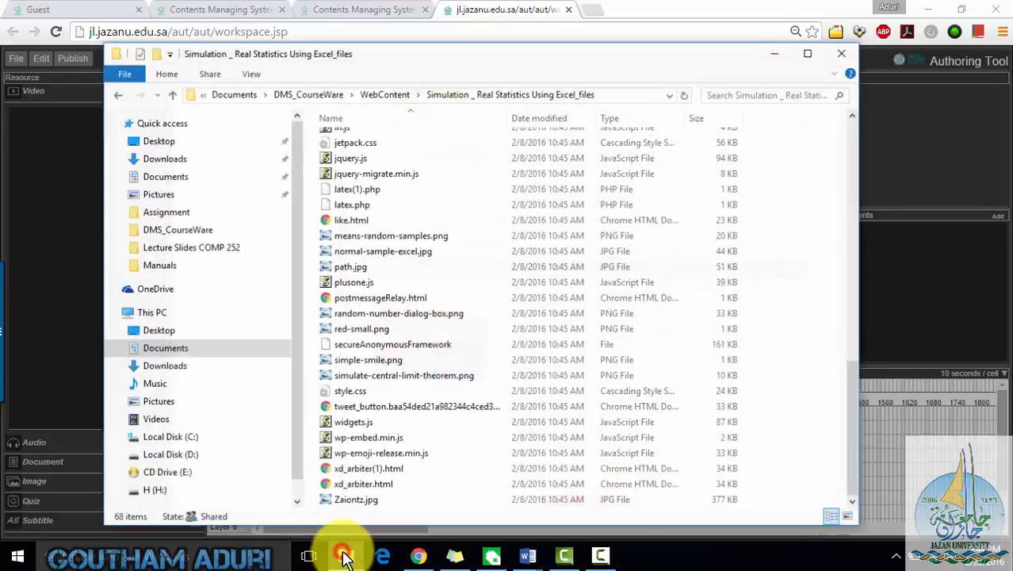
pyautogui.click(119, 96)
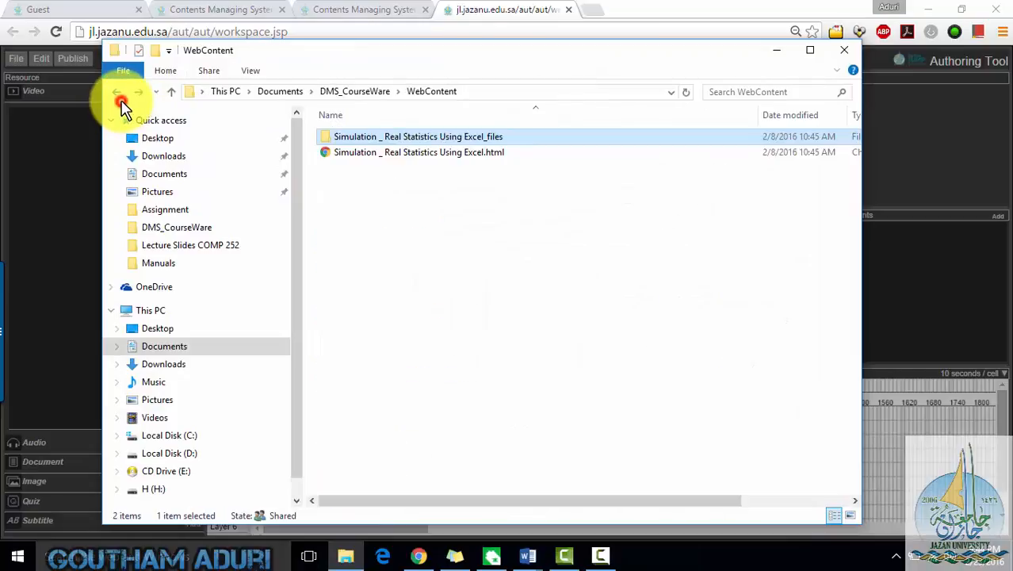
pyautogui.click(120, 98)
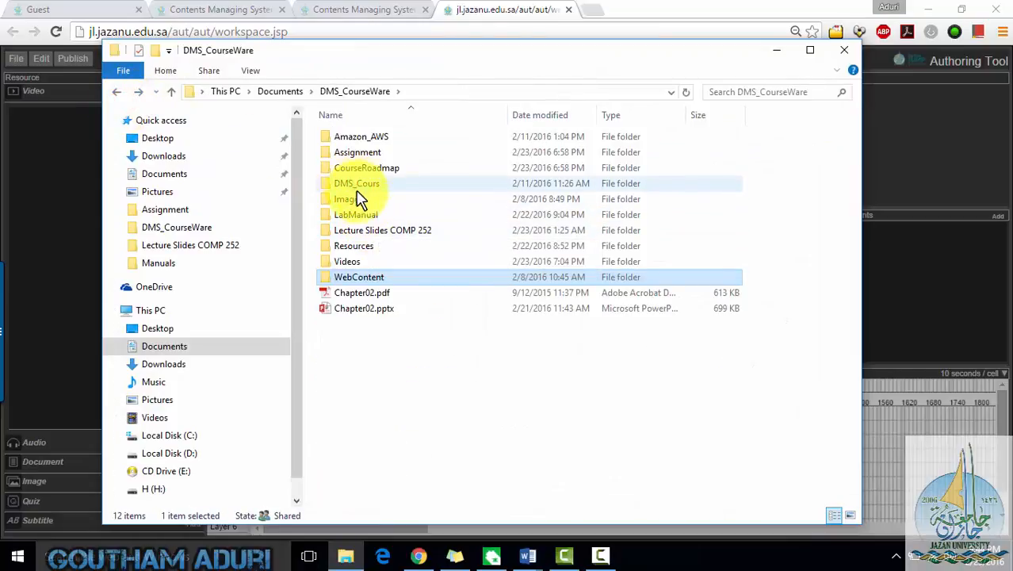
pyautogui.doubleClick(361, 263)
pyautogui.click(362, 142)
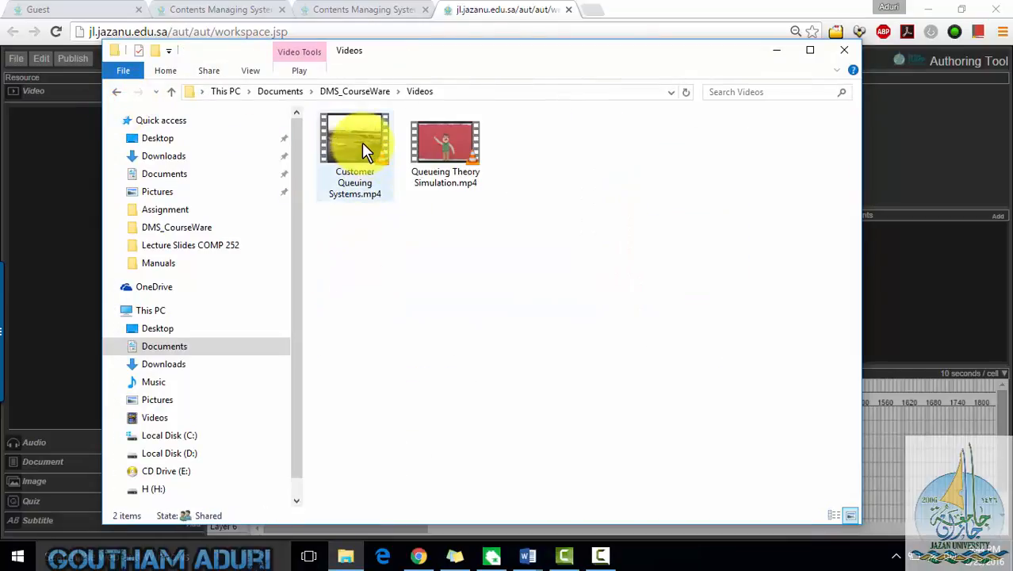
pyautogui.rightClick(363, 143)
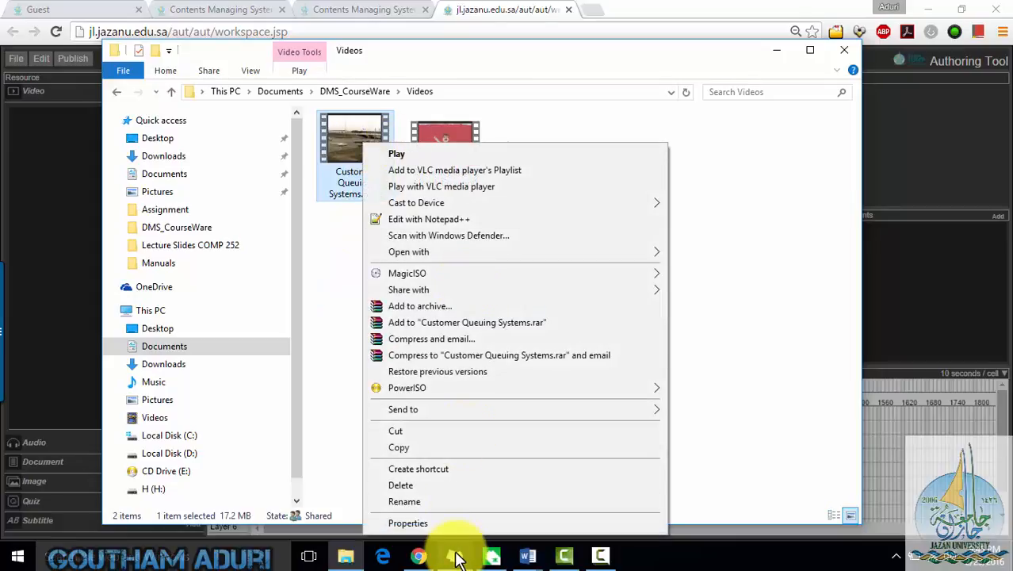
pyautogui.click(407, 523)
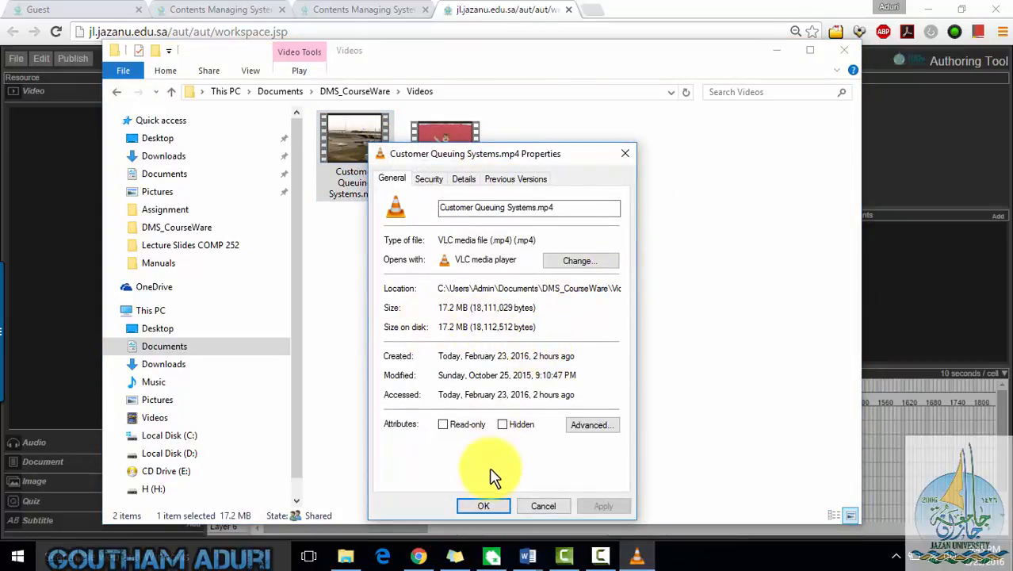
pyautogui.click(485, 506)
pyautogui.click(777, 50)
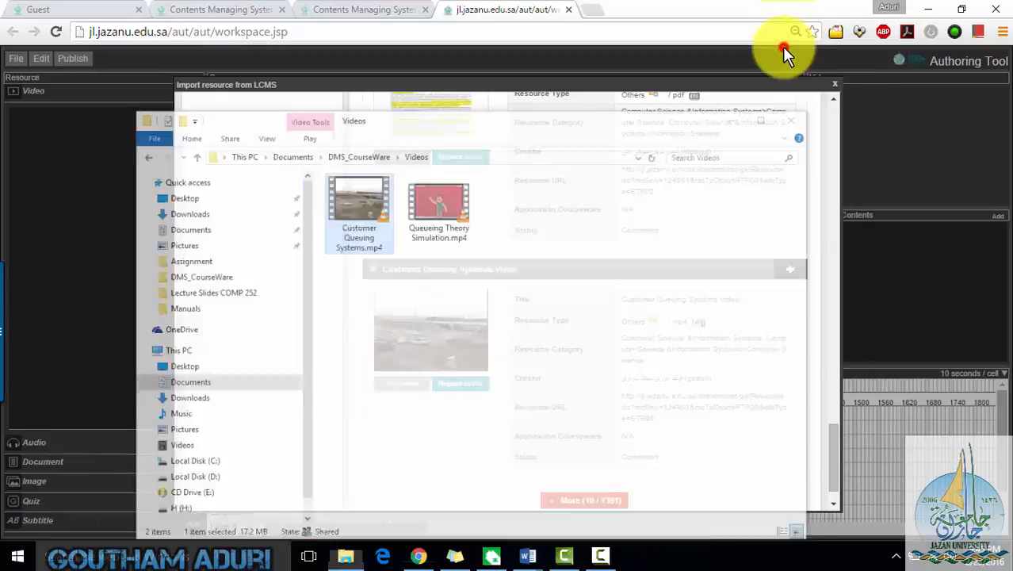
# Select Customer Queuing Systems Video and import it into the Authoring Tool
pyautogui.click(372, 270)
pyautogui.scroll(15, 777, 254)
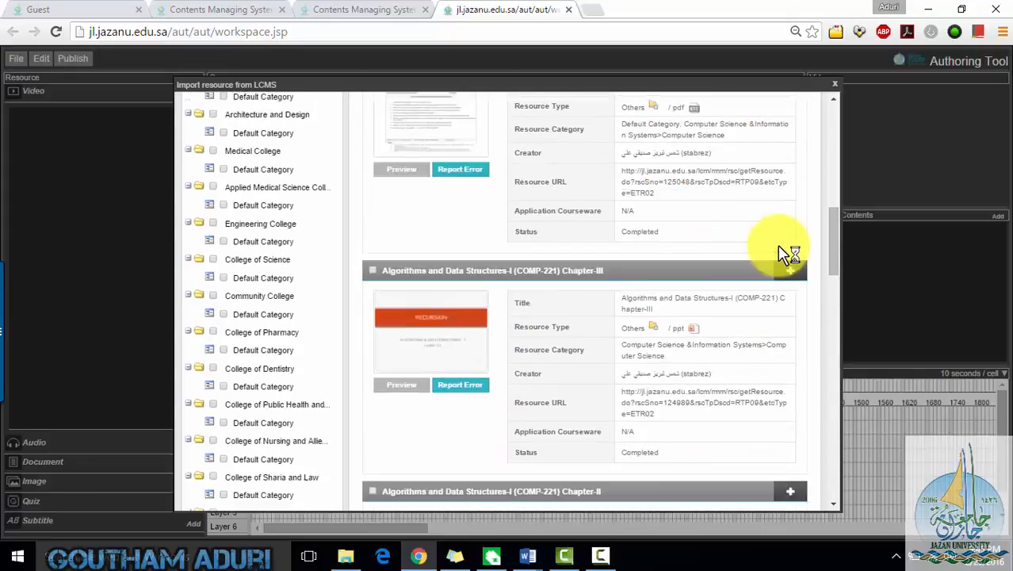
pyautogui.scroll(10, 778, 254)
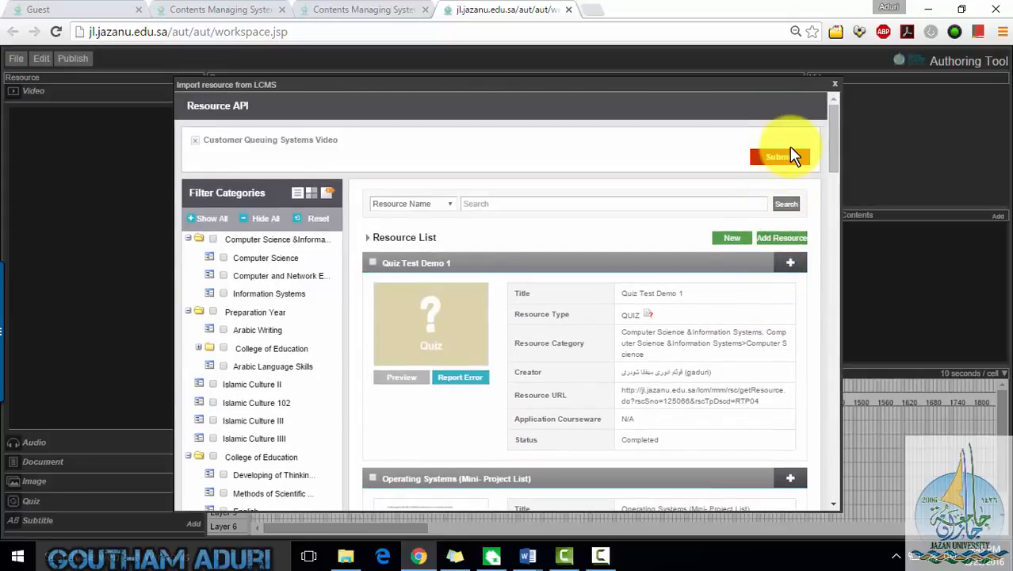
pyautogui.click(790, 149)
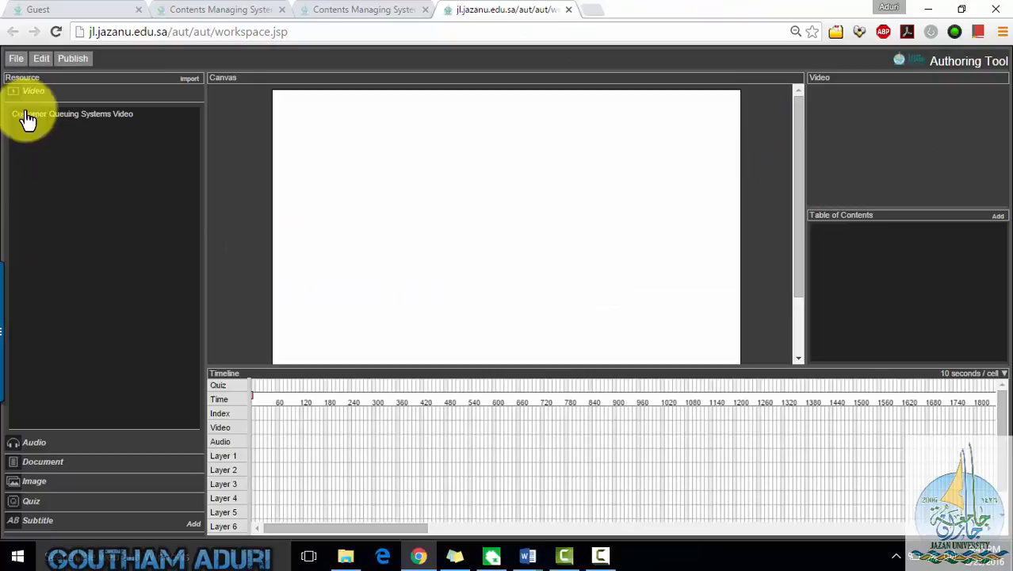
# Place Customer Queuing Systems Video in the project's video area
pyautogui.moveTo(28, 119); pyautogui.dragTo(888, 142)
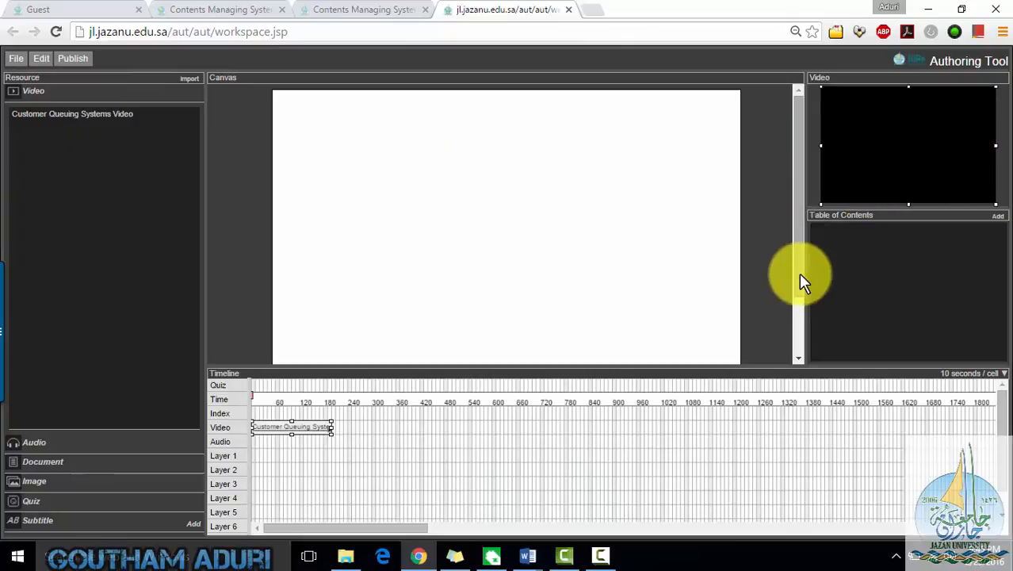
pyautogui.click(815, 146)
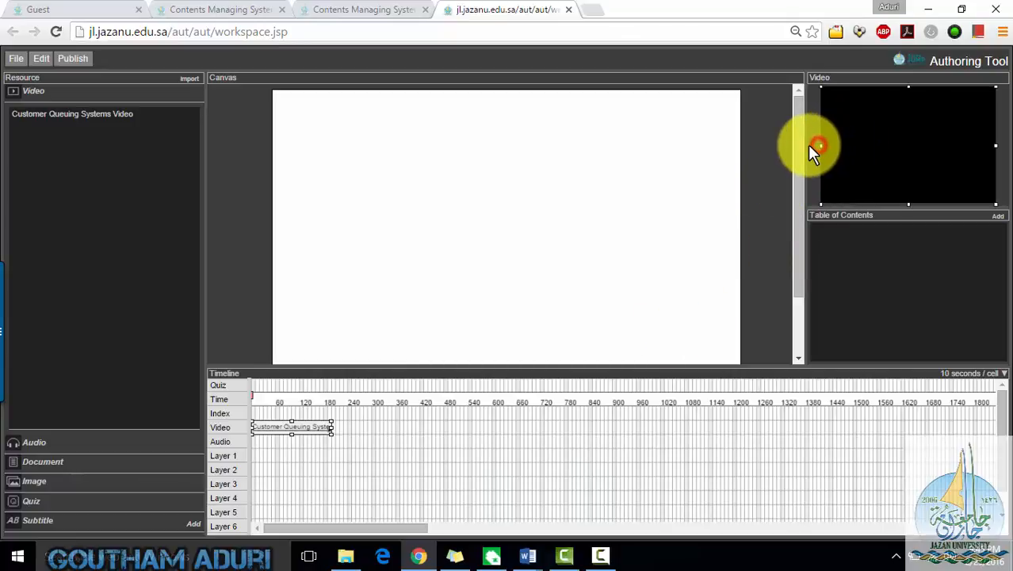
pyautogui.click(860, 139)
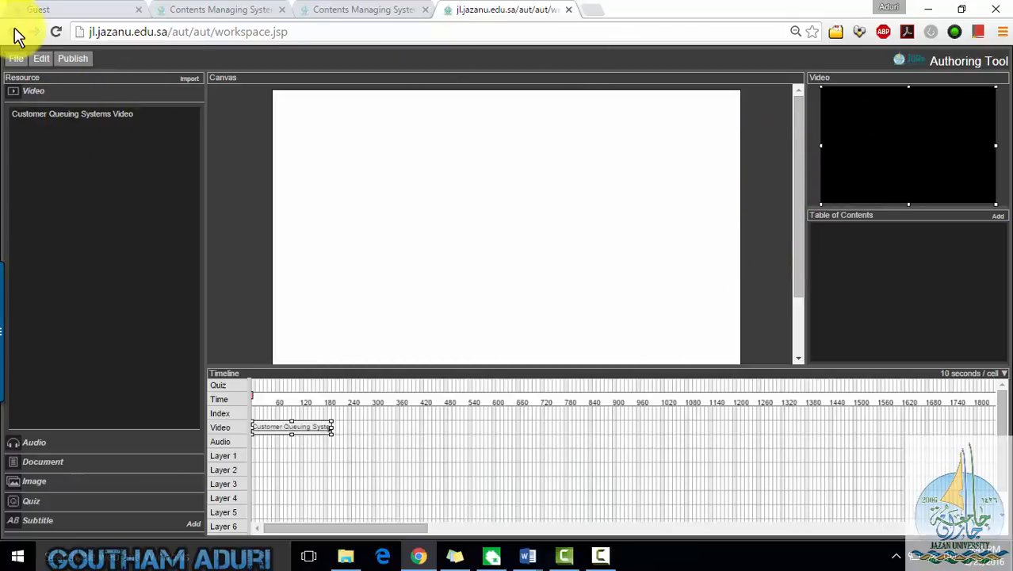
# Save the project under the title DMS_Courseware_Video
pyautogui.click(19, 62)
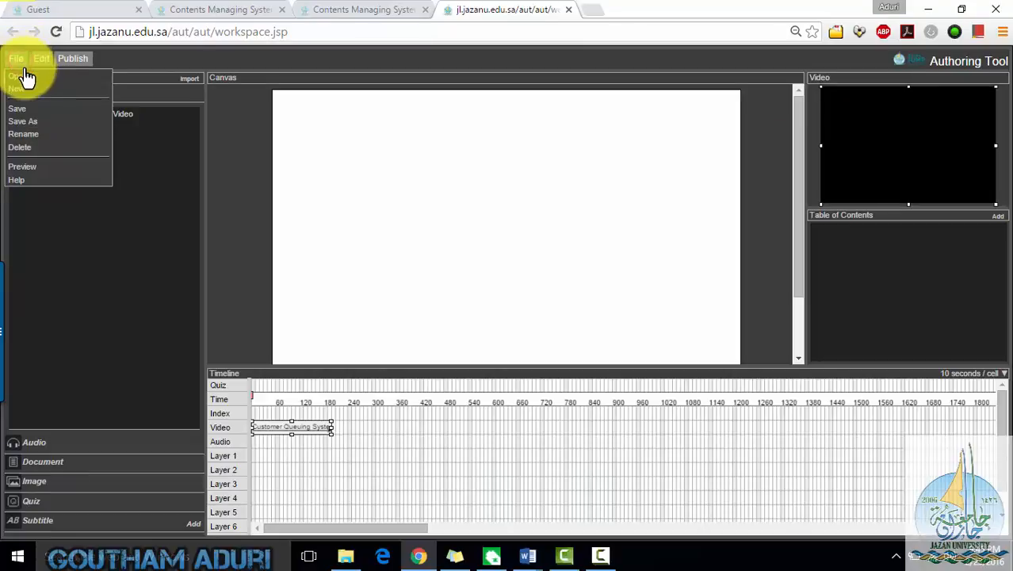
pyautogui.click(37, 129)
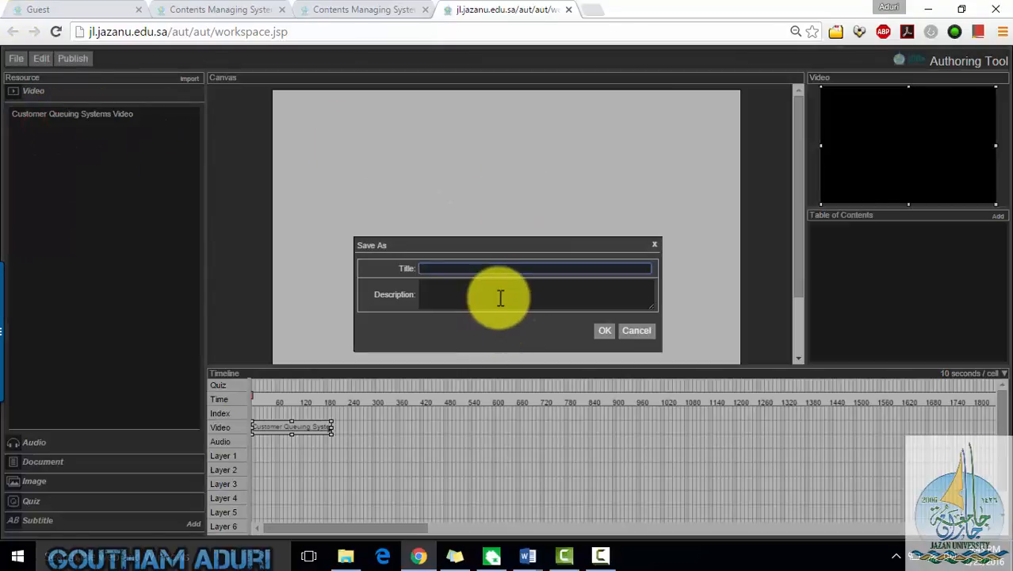
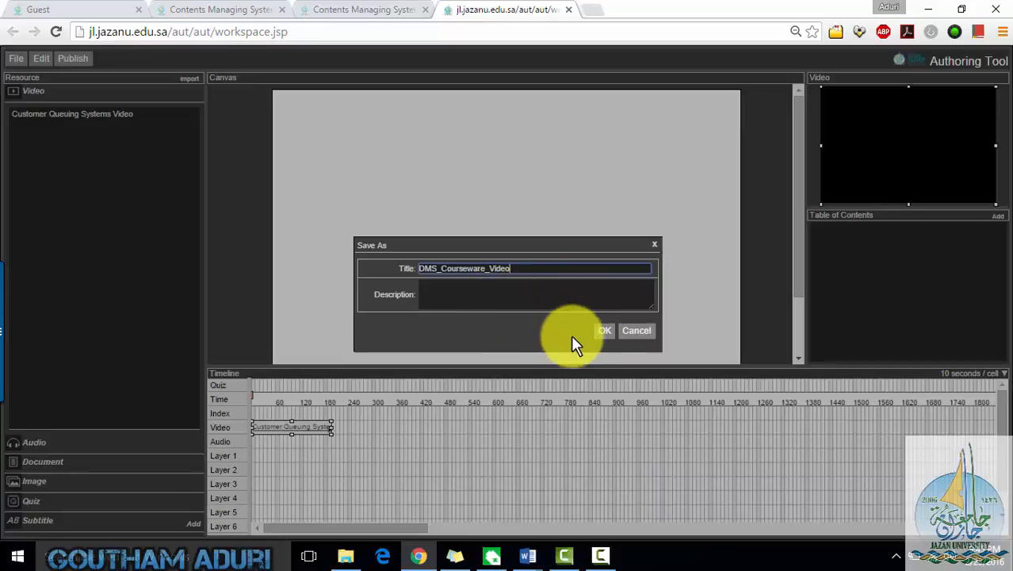
pyautogui.click(604, 330)
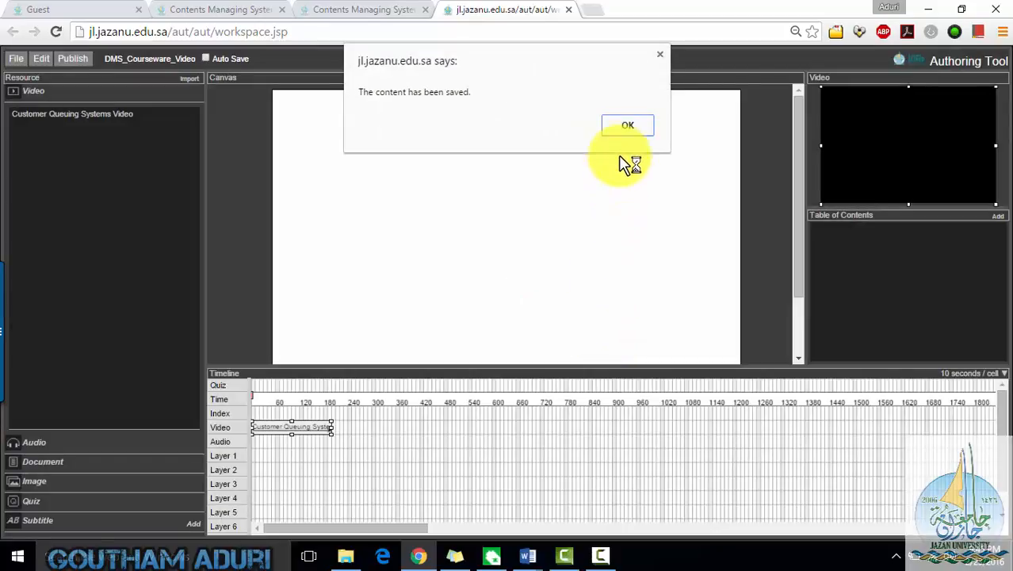
pyautogui.click(627, 125)
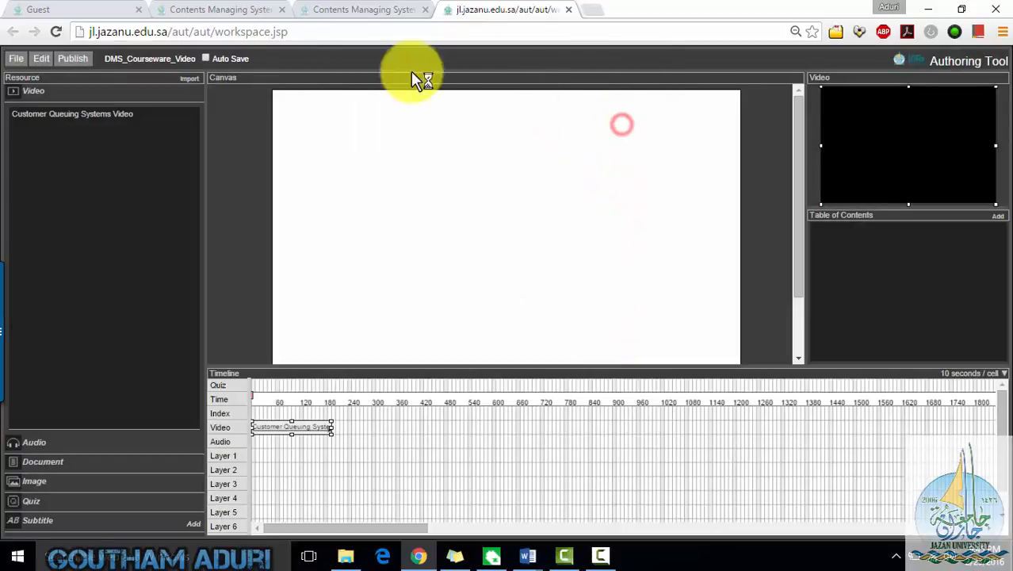
# Preview the courseware project and start playing its video
pyautogui.click(16, 60)
pyautogui.click(54, 165)
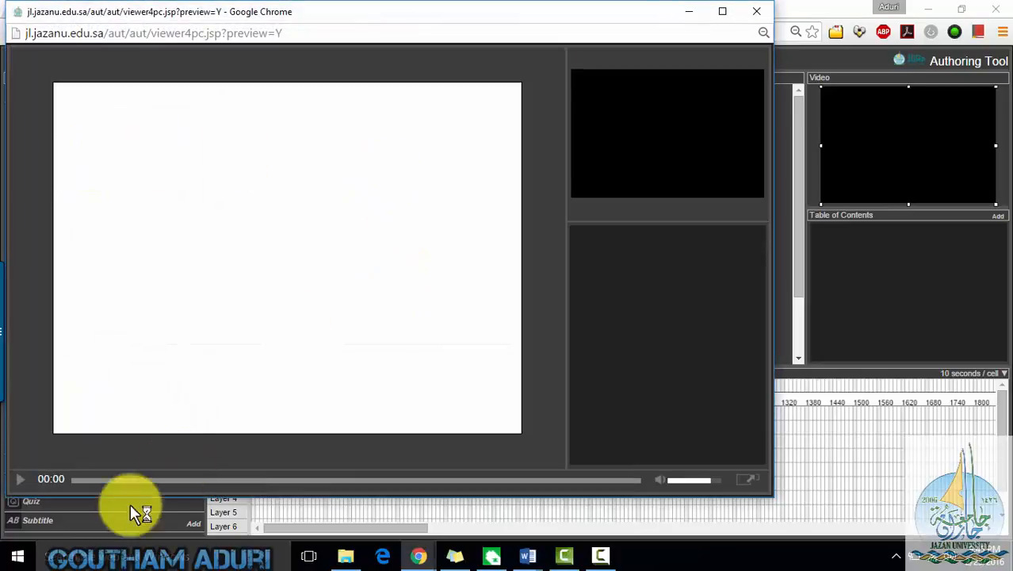
pyautogui.click(24, 481)
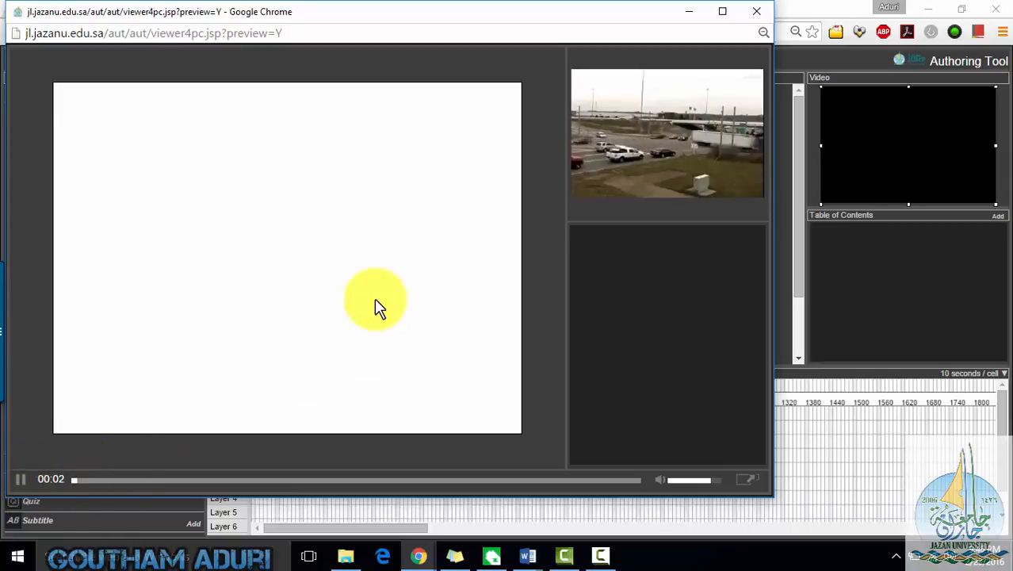
# Lower the system volume to 60, then pause the preview playback and minimize its window
pyautogui.press('XF86AudioLowerVolume')
pyautogui.press('XF86AudioLowerVolume')
pyautogui.press('XF86AudioLowerVolume')
pyautogui.press('XF86AudioLowerVolume')
pyautogui.press('XF86AudioLowerVolume')
pyautogui.press('XF86AudioLowerVolume')
pyautogui.press('XF86AudioLowerVolume')
pyautogui.press('XF86AudioLowerVolume')
pyautogui.press('XF86AudioLowerVolume')
pyautogui.press('XF86AudioLowerVolume')
pyautogui.press('XF86AudioLowerVolume')
pyautogui.press('XF86AudioLowerVolume')
pyautogui.press('XF86AudioLowerVolume')
pyautogui.press('XF86AudioLowerVolume')
pyautogui.press('XF86AudioLowerVolume')
pyautogui.press('XF86AudioLowerVolume')
pyautogui.press('XF86AudioLowerVolume')
pyautogui.press('XF86AudioLowerVolume')
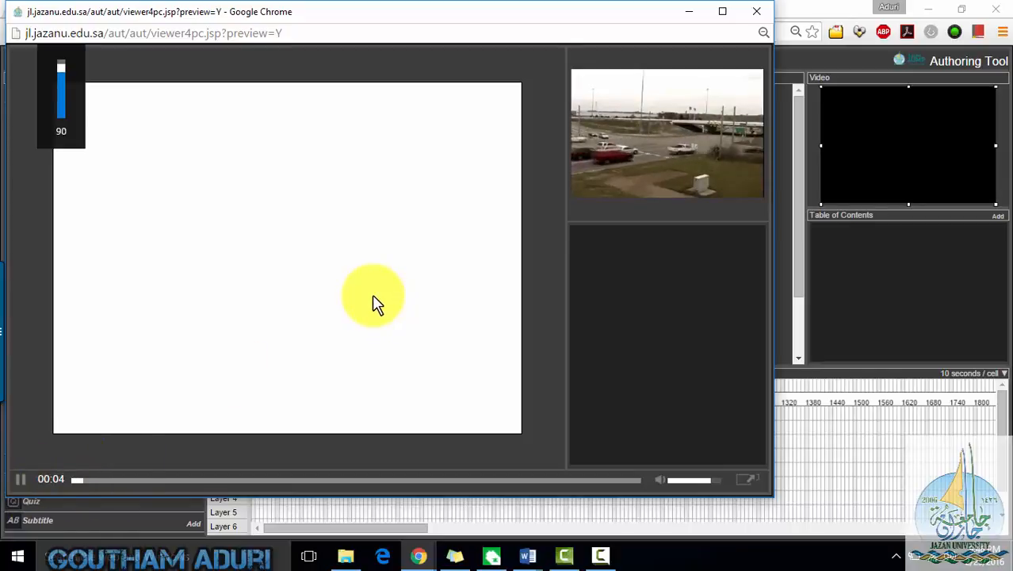
pyautogui.press('XF86AudioLowerVolume')
pyautogui.press('XF86AudioLowerVolume')
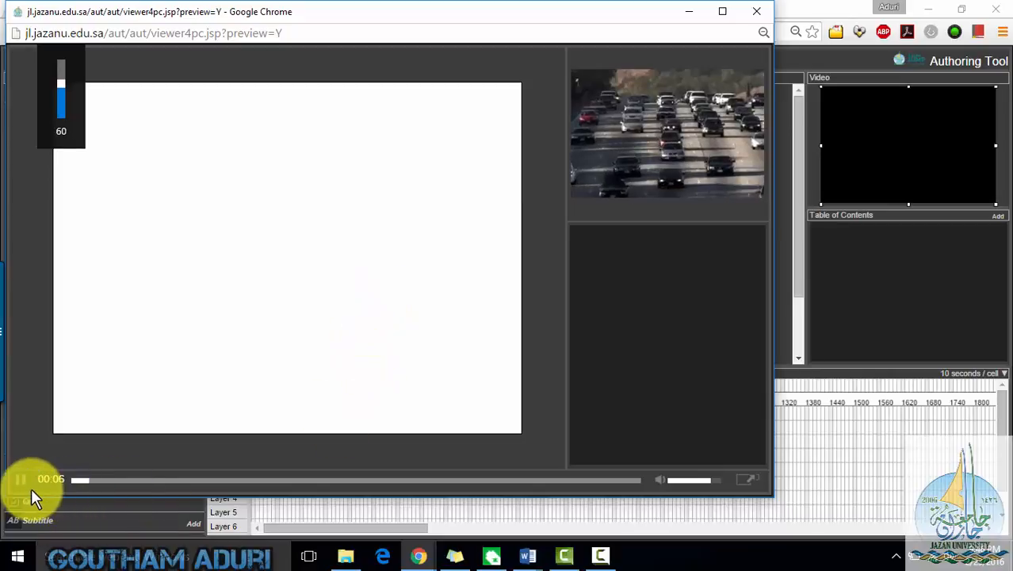
pyautogui.click(23, 484)
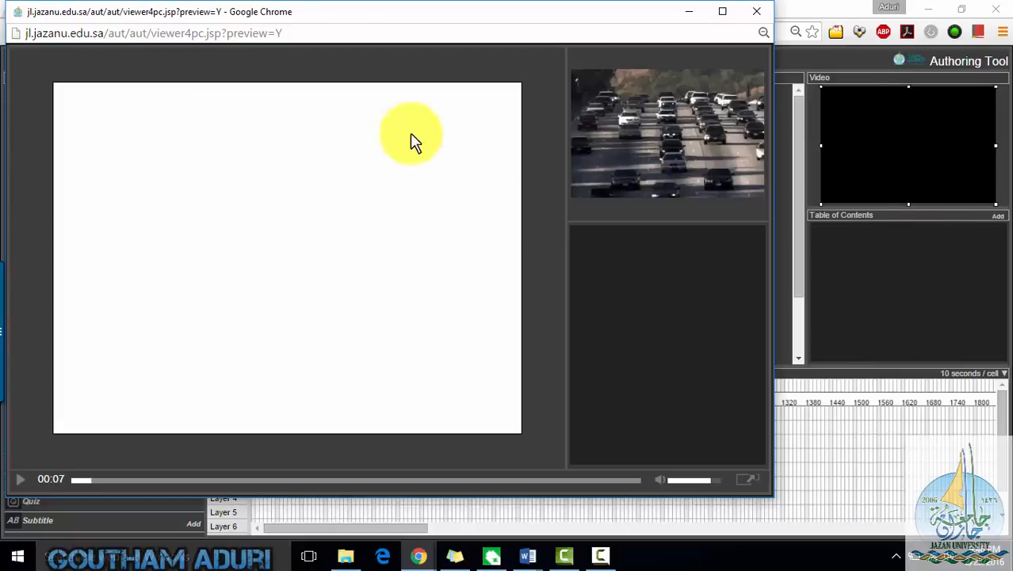
pyautogui.click(689, 11)
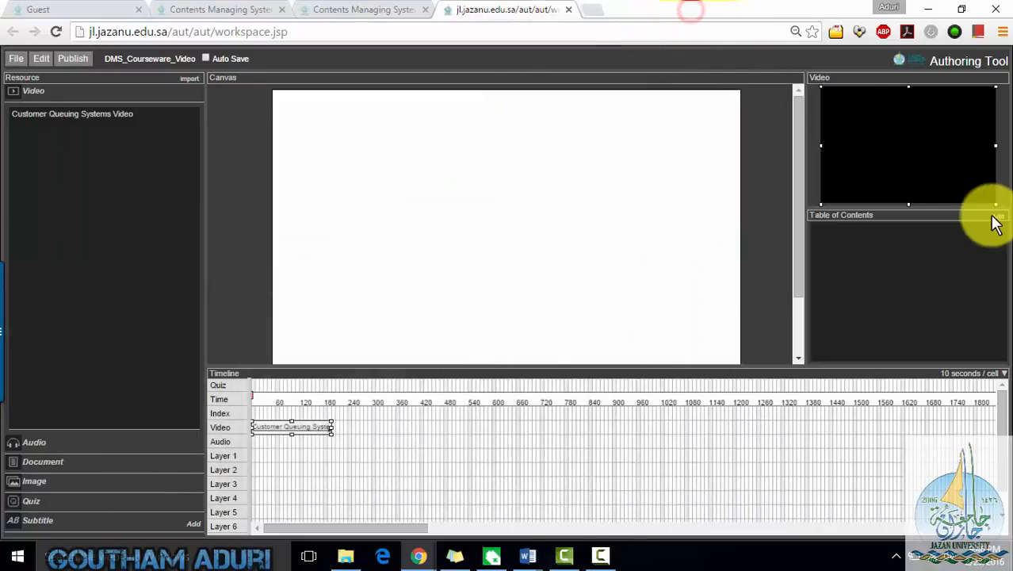
# Add a table of contents entry titled 1.Queuing System
pyautogui.click(998, 216)
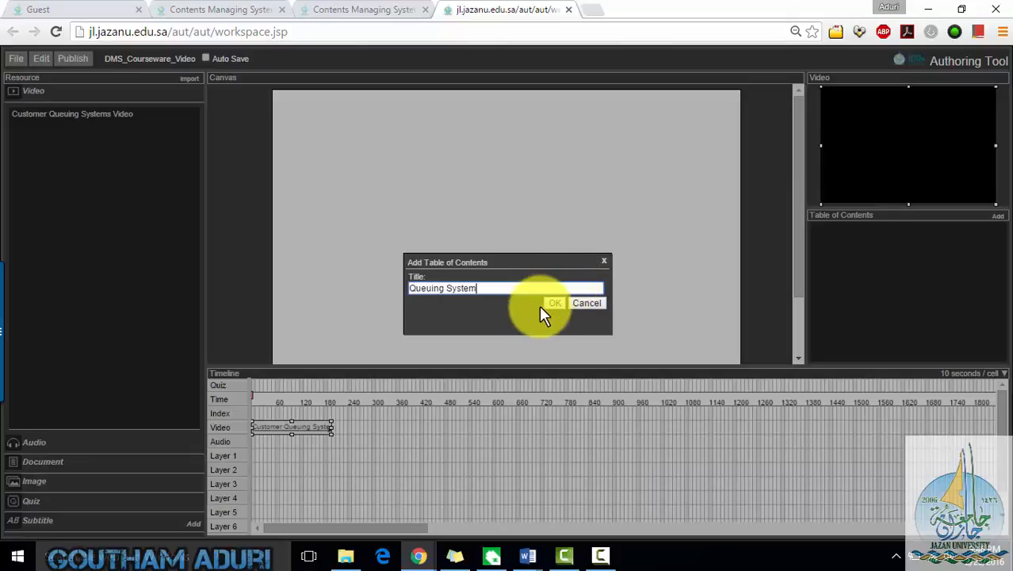
pyautogui.click(409, 289)
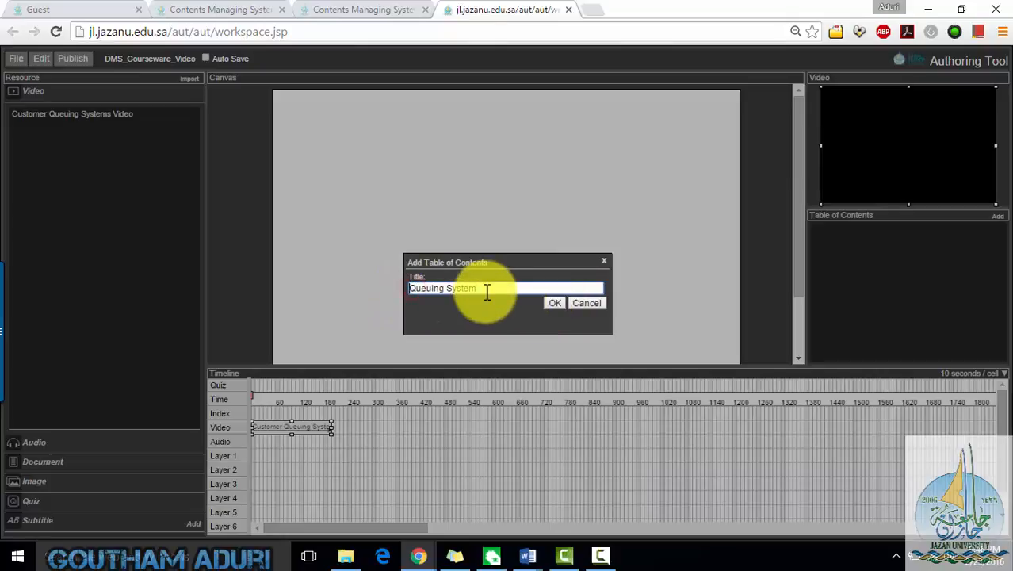
pyautogui.click(557, 304)
# Add two more table of contents entries titled 2.Inventory System and 3.Demo System
pyautogui.click(996, 218)
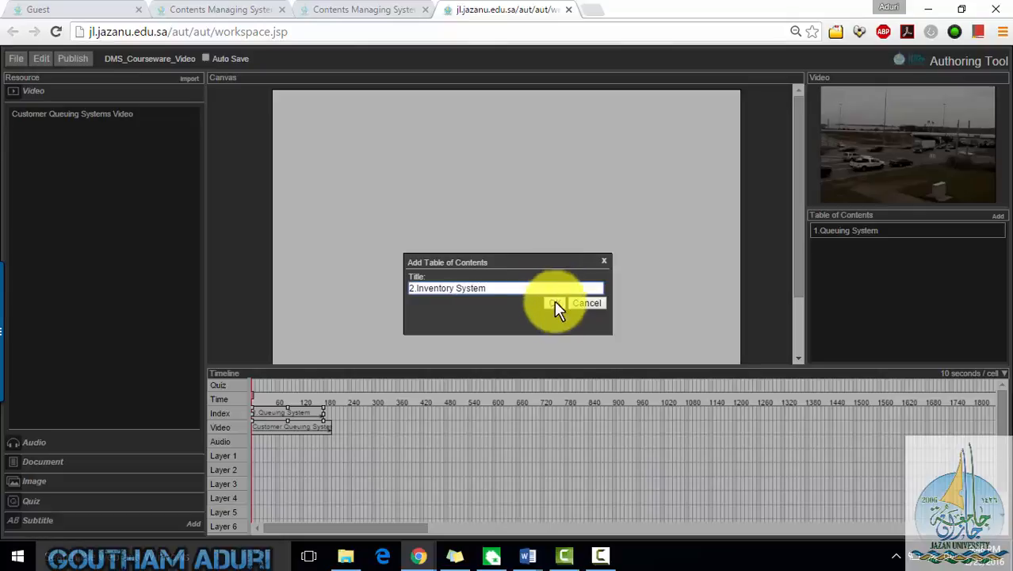
pyautogui.click(553, 304)
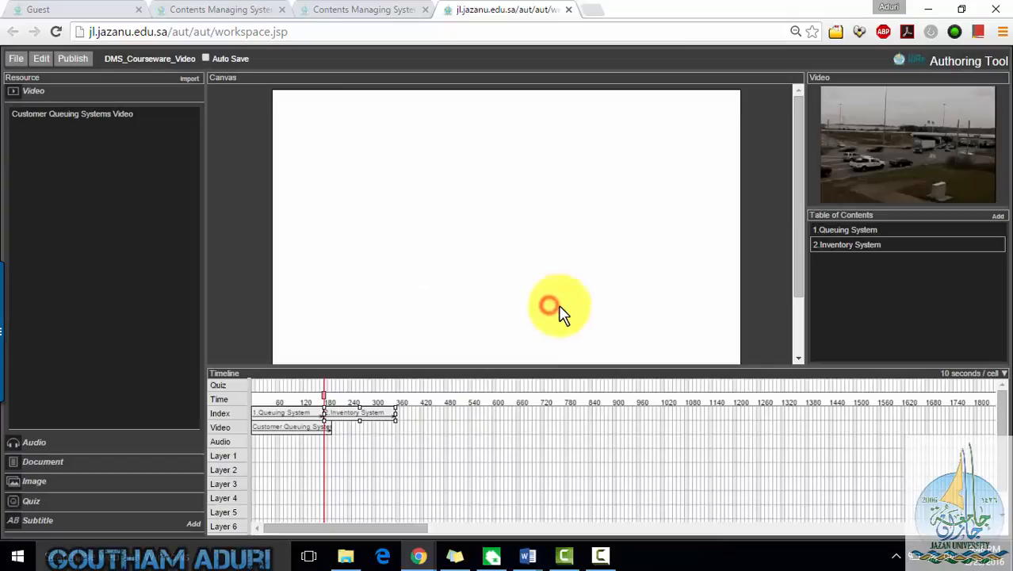
pyautogui.click(997, 218)
pyautogui.click(531, 289)
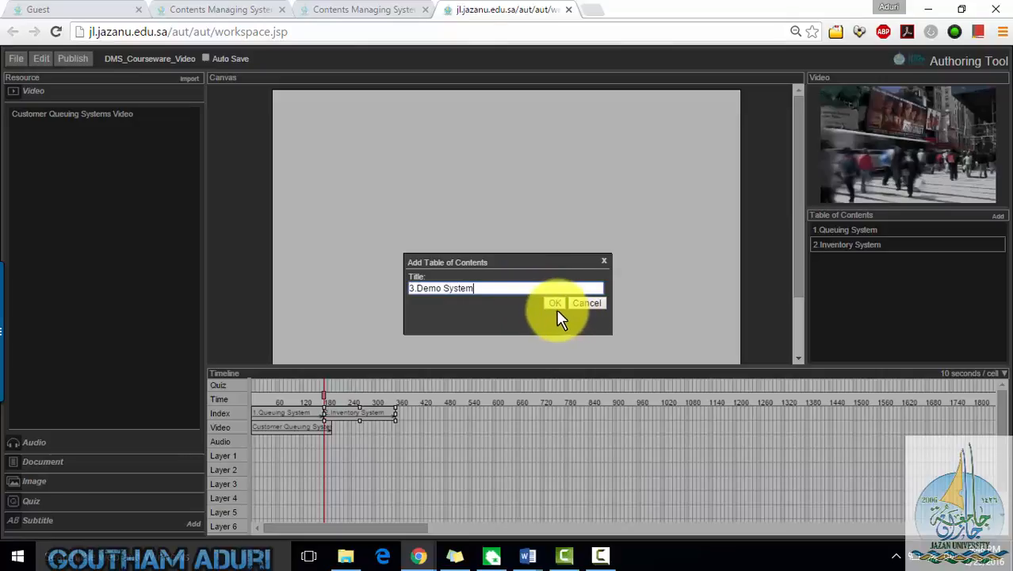
pyautogui.click(553, 302)
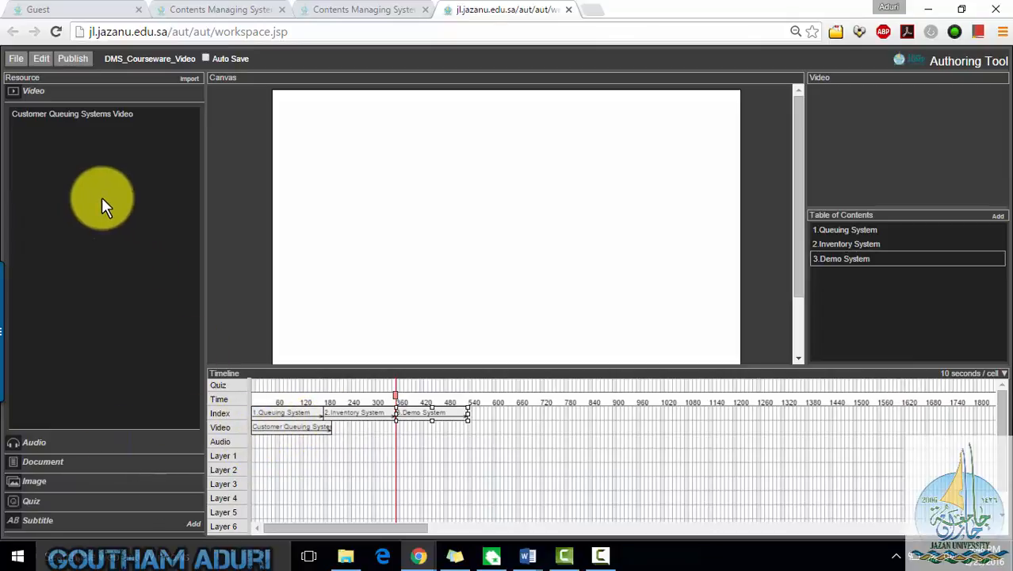
# Start importing an LCMS resource into the Document category and load more of the resource list to locate Simulation Examples -2
pyautogui.click(87, 463)
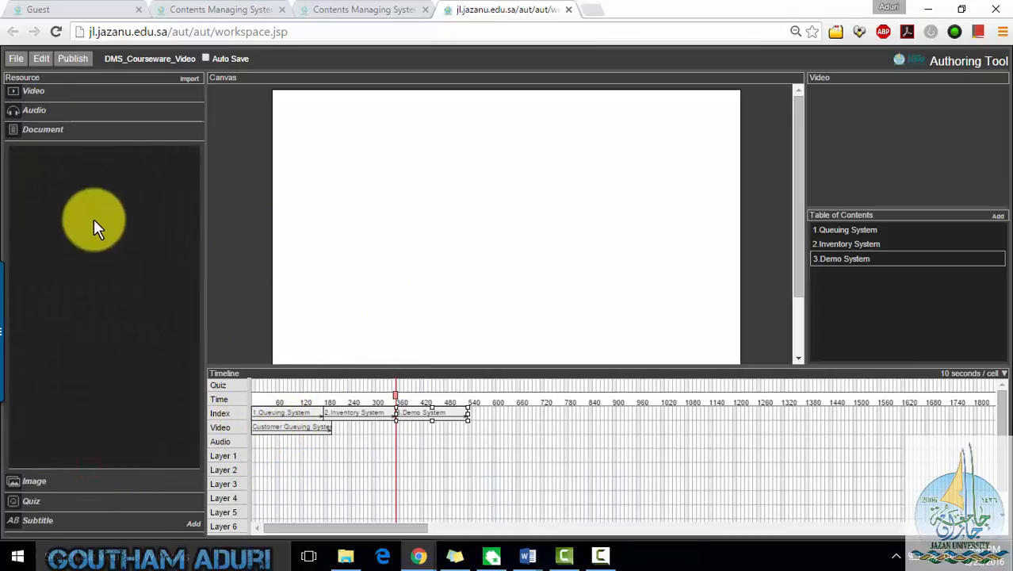
pyautogui.click(189, 78)
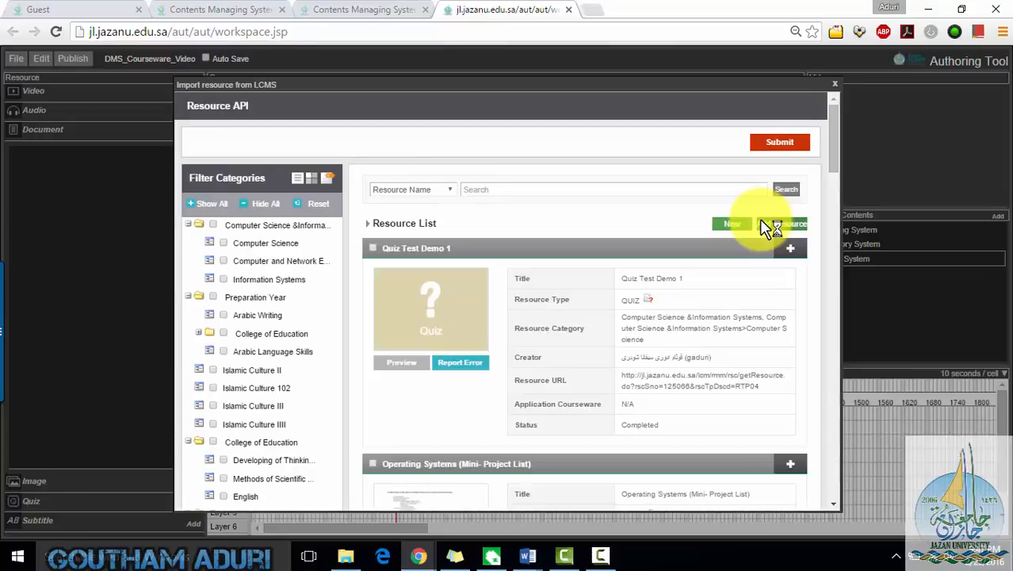
pyautogui.moveTo(832, 143); pyautogui.dragTo(837, 497)
pyautogui.click(613, 469)
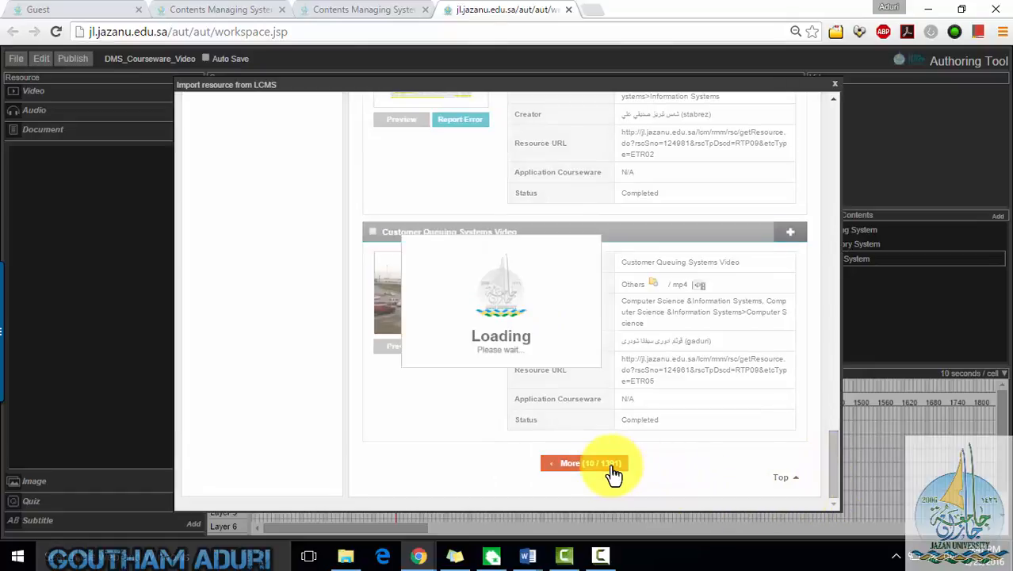
pyautogui.scroll(-10, 629, 464)
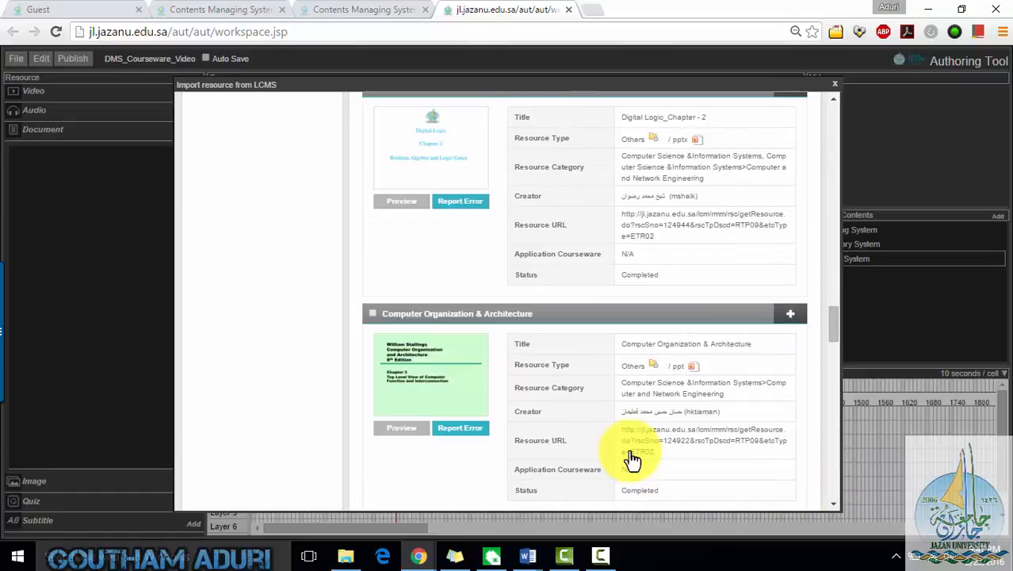
pyautogui.scroll(-12, 632, 460)
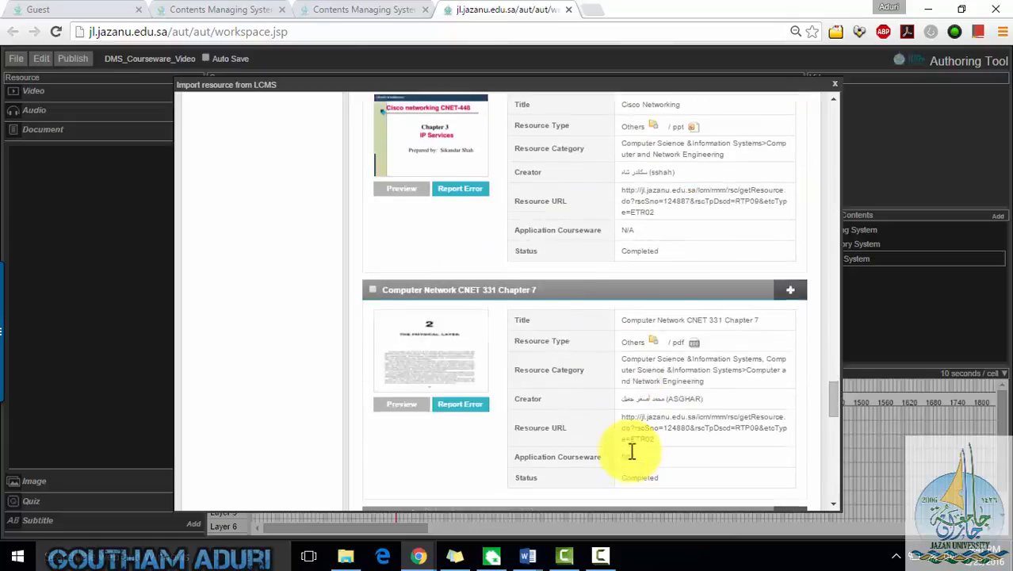
pyautogui.scroll(-6, 632, 460)
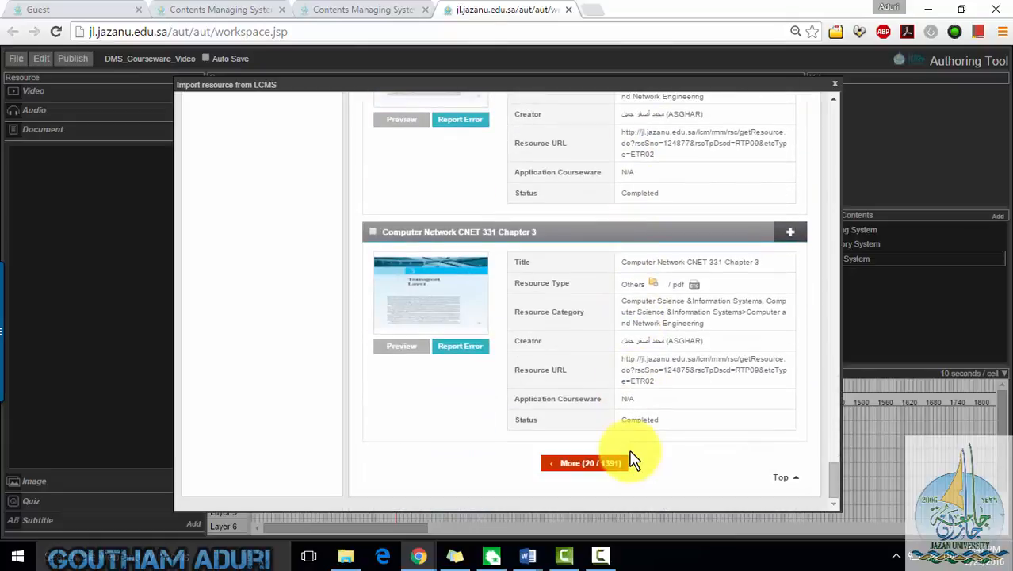
pyautogui.click(622, 465)
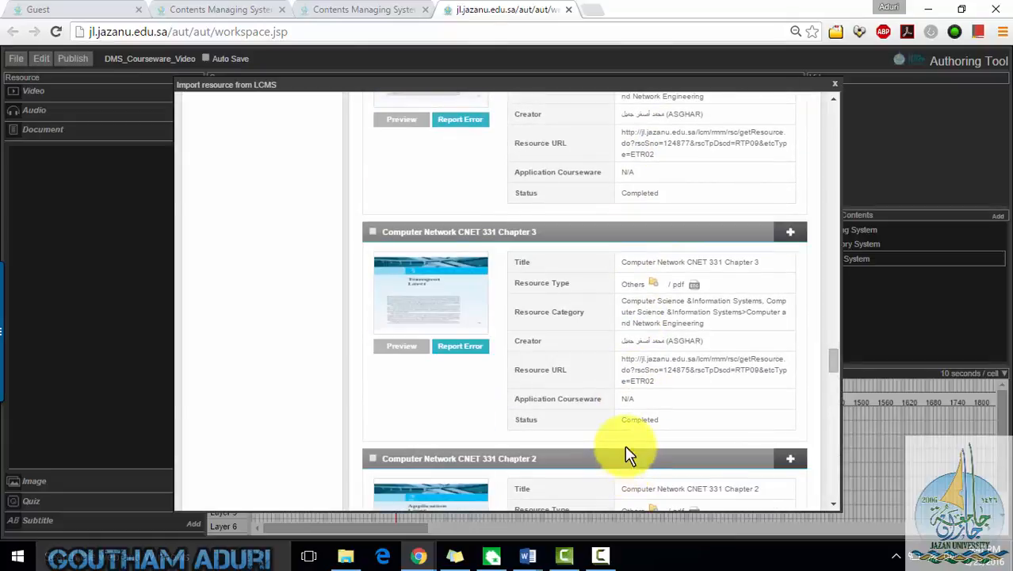
pyautogui.scroll(-6, 624, 446)
pyautogui.scroll(-12, 626, 450)
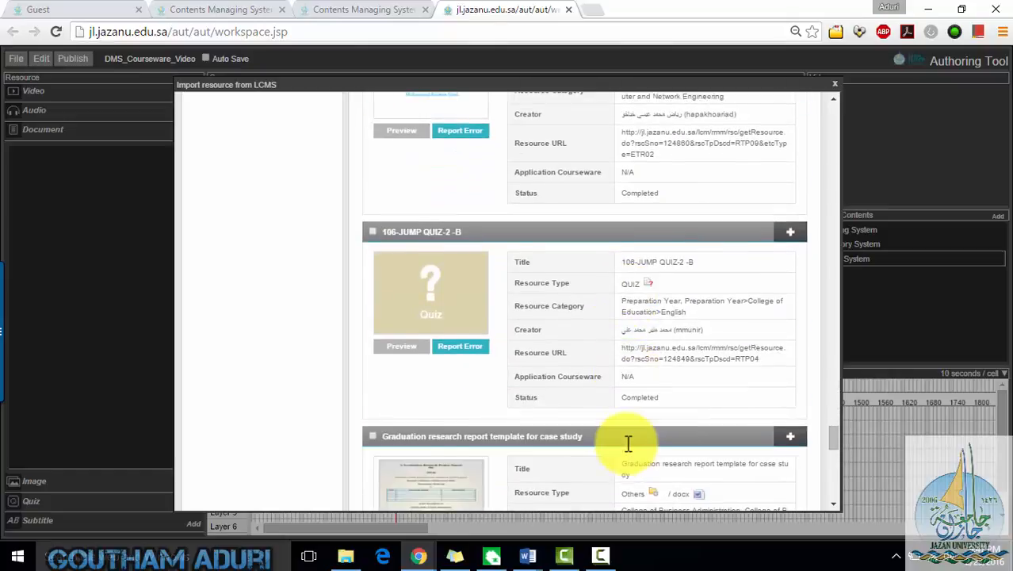
pyautogui.scroll(-5, 626, 450)
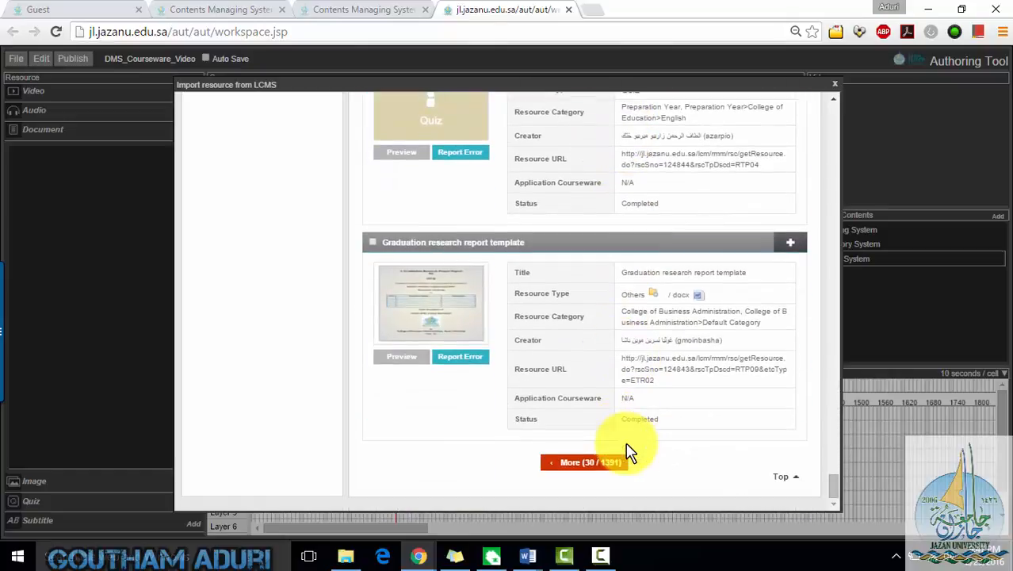
pyautogui.click(622, 465)
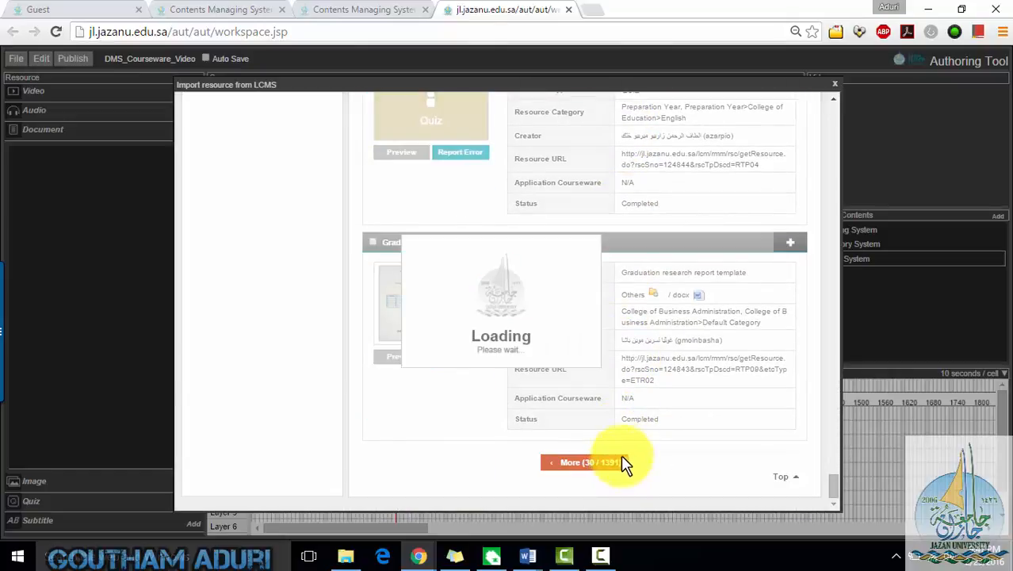
pyautogui.scroll(-4, 626, 452)
pyautogui.scroll(-12, 629, 444)
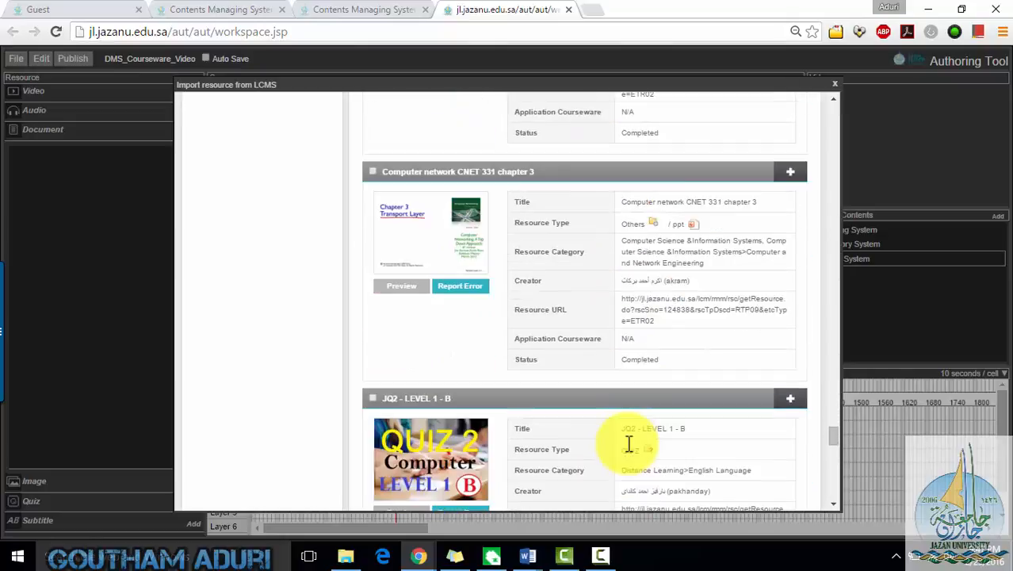
pyautogui.scroll(-6, 629, 448)
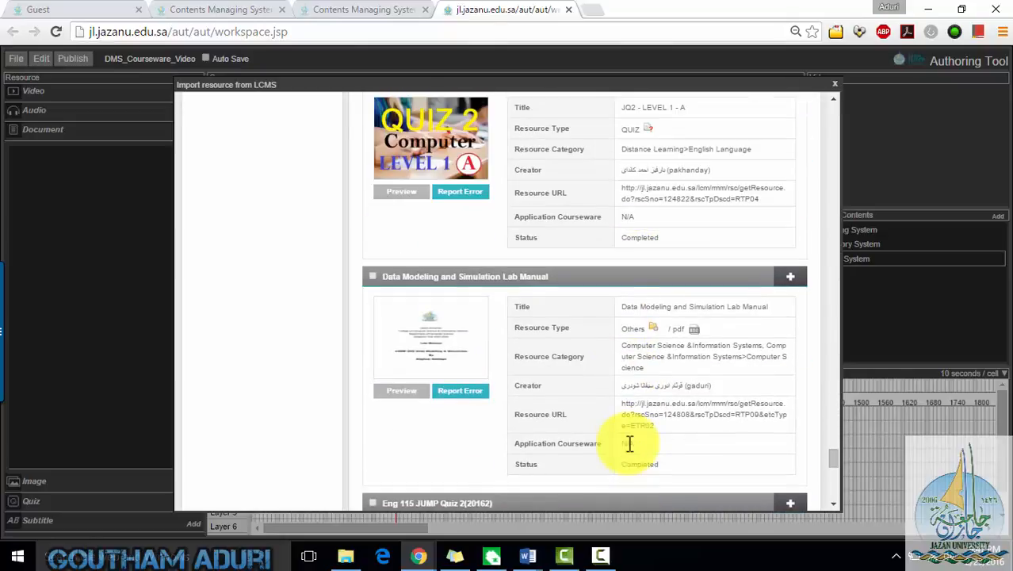
pyautogui.scroll(-5, 629, 444)
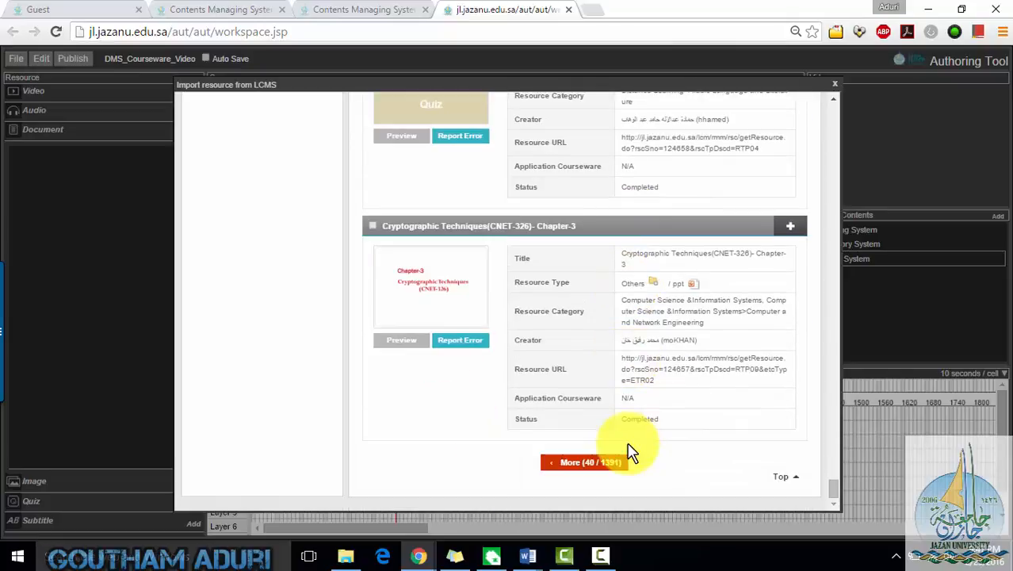
pyautogui.click(619, 468)
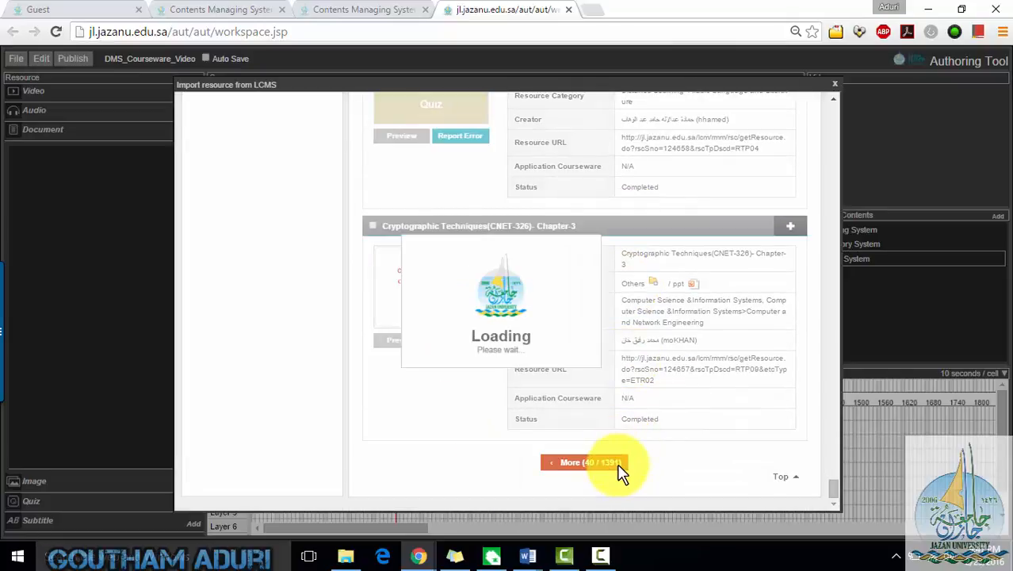
pyautogui.scroll(-4, 622, 454)
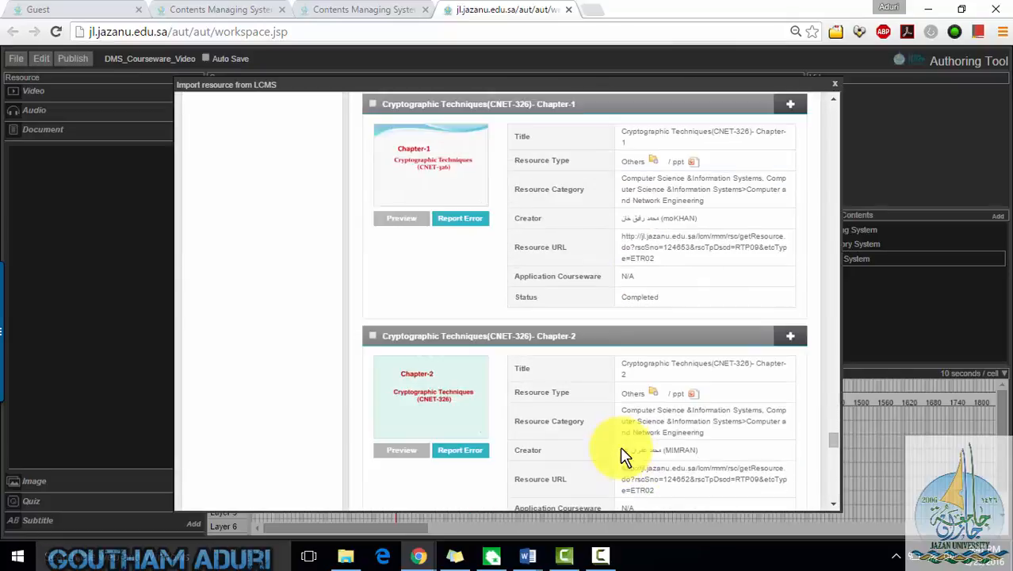
pyautogui.scroll(-8, 623, 454)
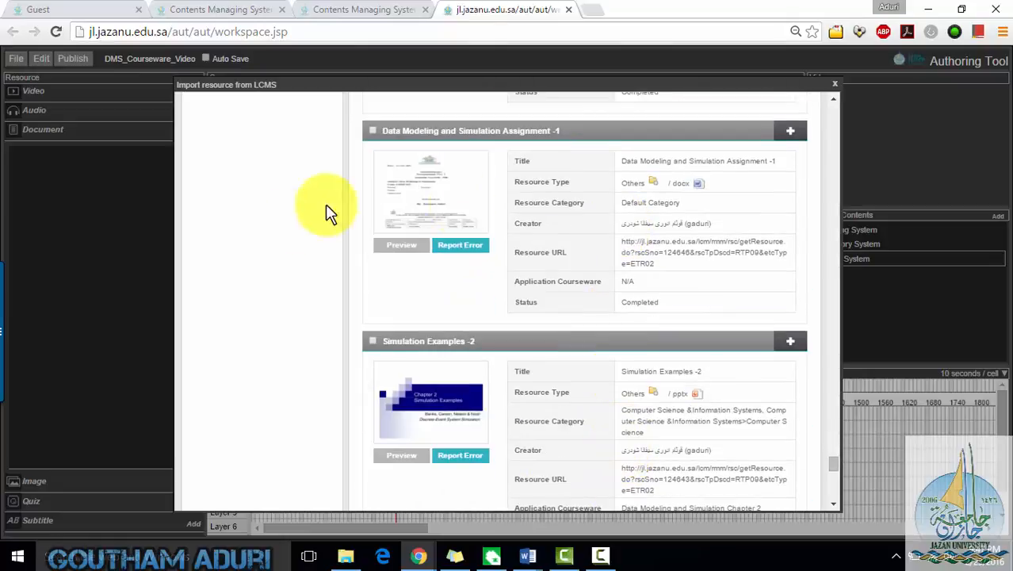
# Import the Simulation Examples -2 document from the LCMS and place all its pages on Layer 1 from the timeline's start
pyautogui.click(373, 338)
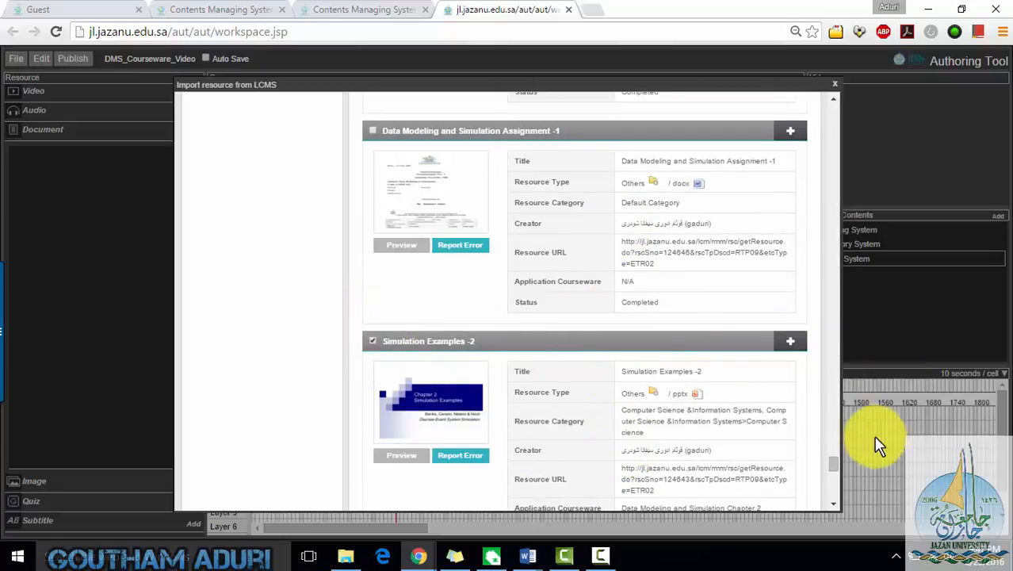
pyautogui.moveTo(834, 456); pyautogui.dragTo(830, 97)
pyautogui.click(773, 226)
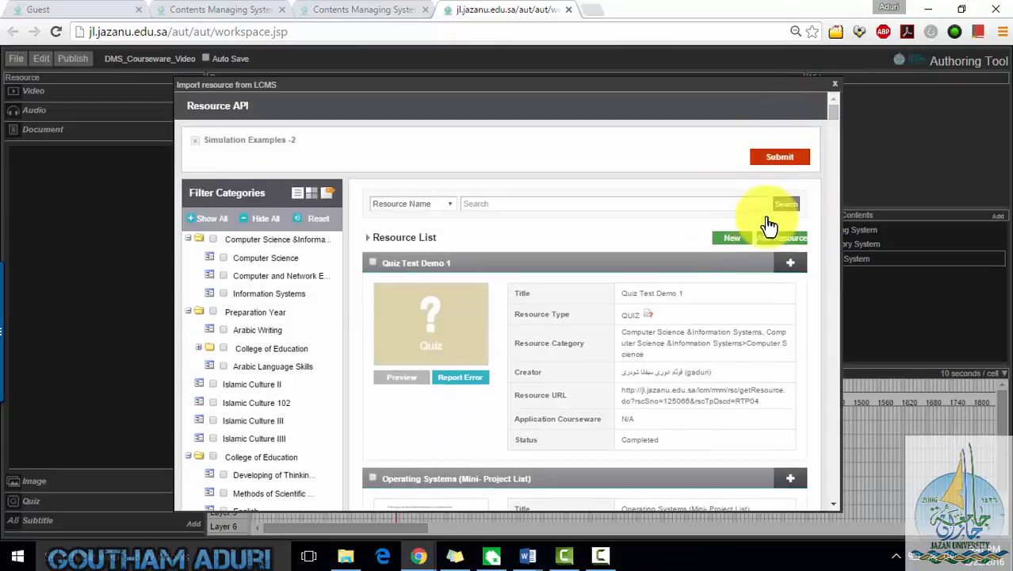
pyautogui.click(765, 154)
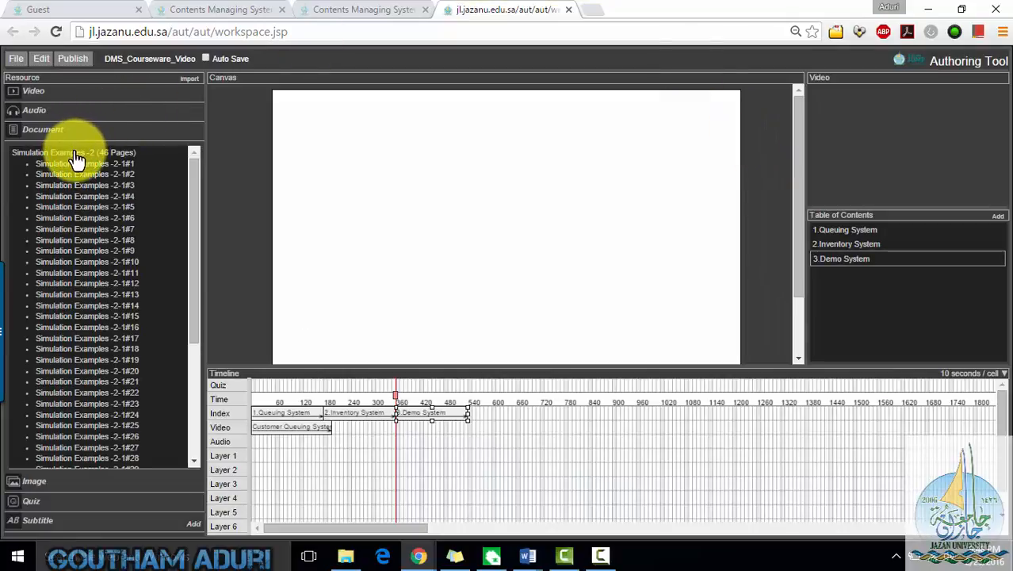
pyautogui.moveTo(75, 158); pyautogui.dragTo(288, 469)
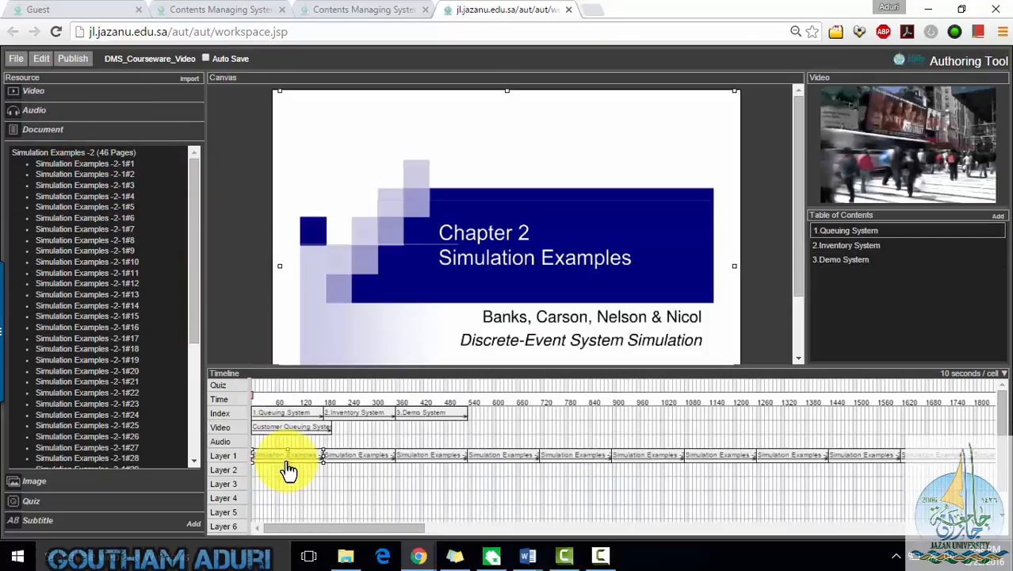
# Save the DMS_Courseware_Video project and turn on Auto Save
pyautogui.click(15, 60)
pyautogui.click(34, 110)
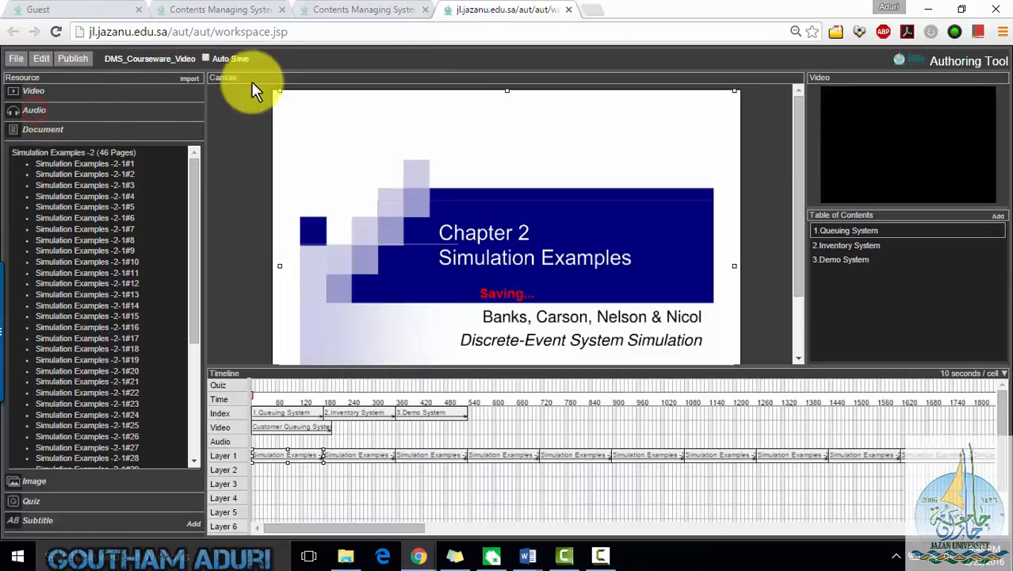
pyautogui.click(619, 145)
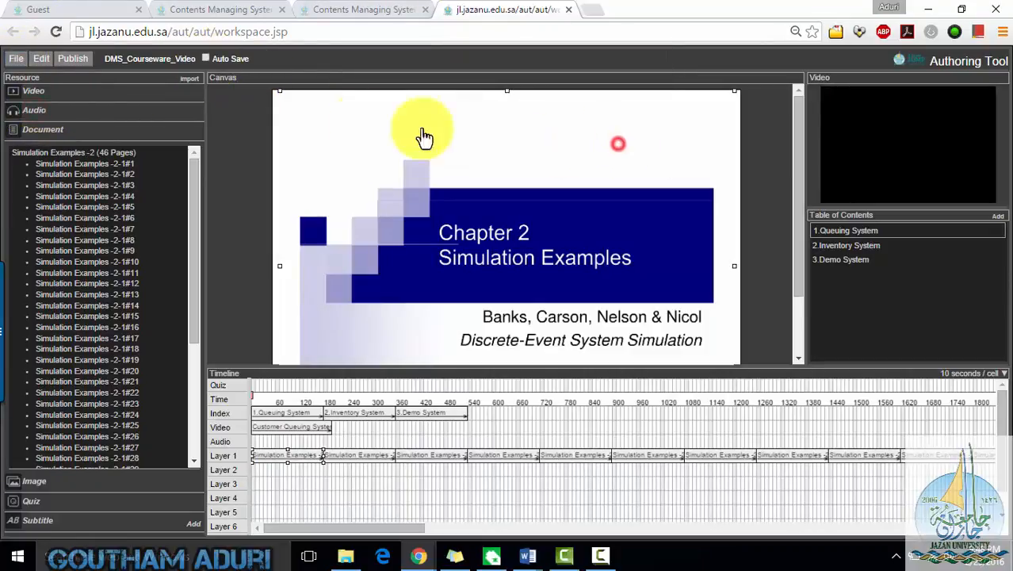
pyautogui.click(206, 58)
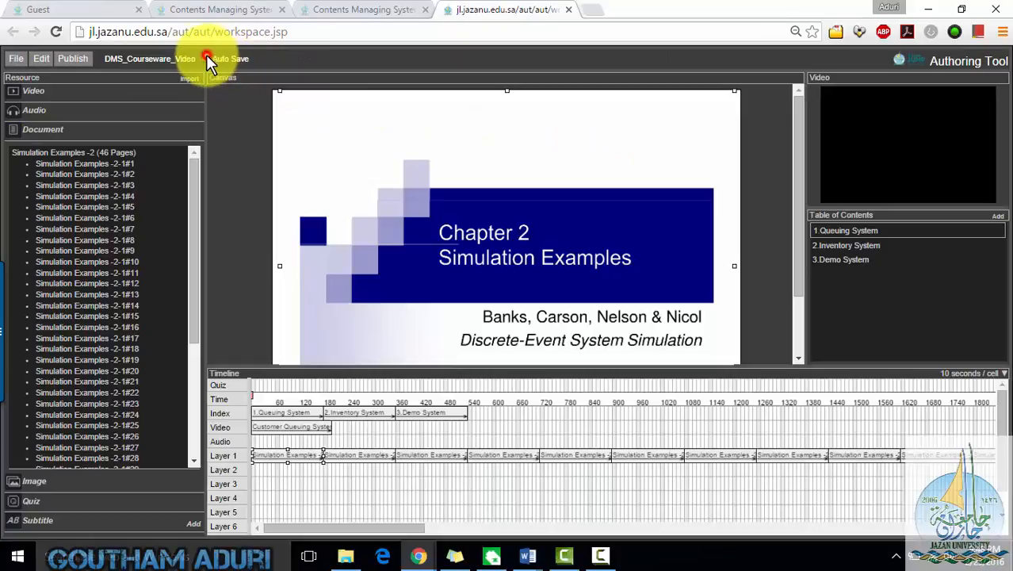
# Preview the project with the system volume lowered to 58, skip ahead to the later slides, and close the preview
pyautogui.click(14, 60)
pyautogui.click(36, 168)
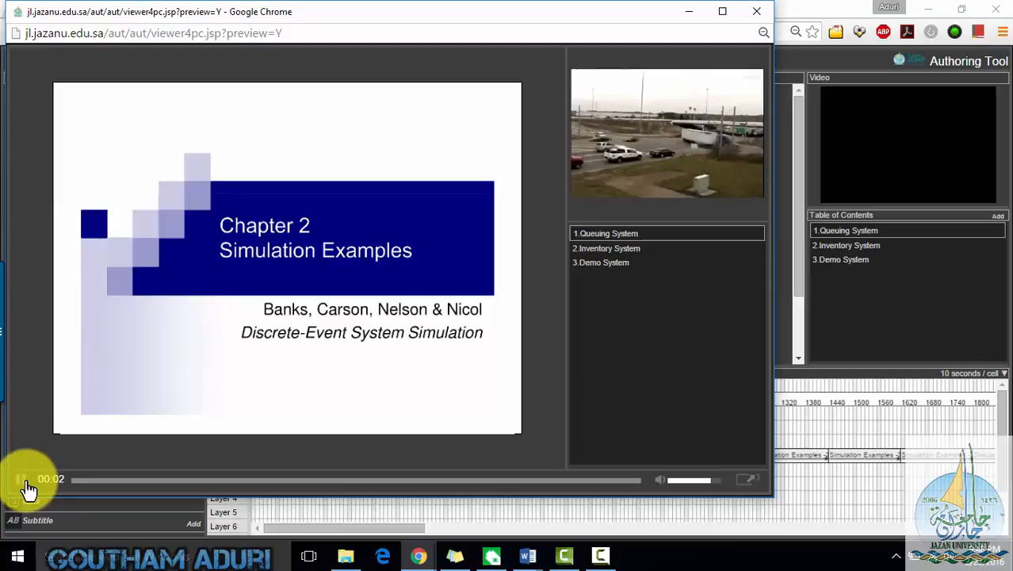
pyautogui.press('XF86AudioLowerVolume')
pyautogui.press('XF86AudioLowerVolume')
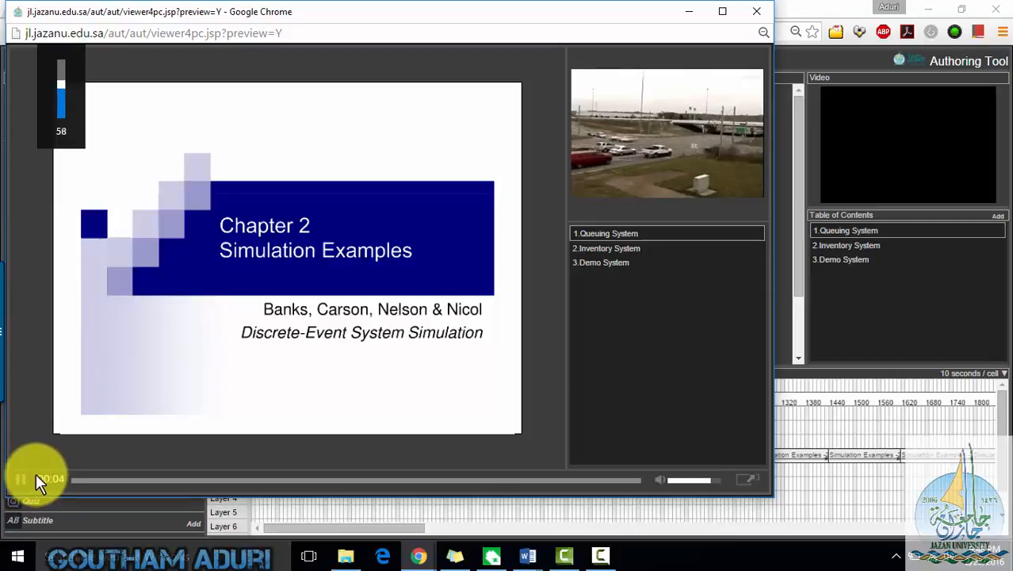
pyautogui.click(121, 485)
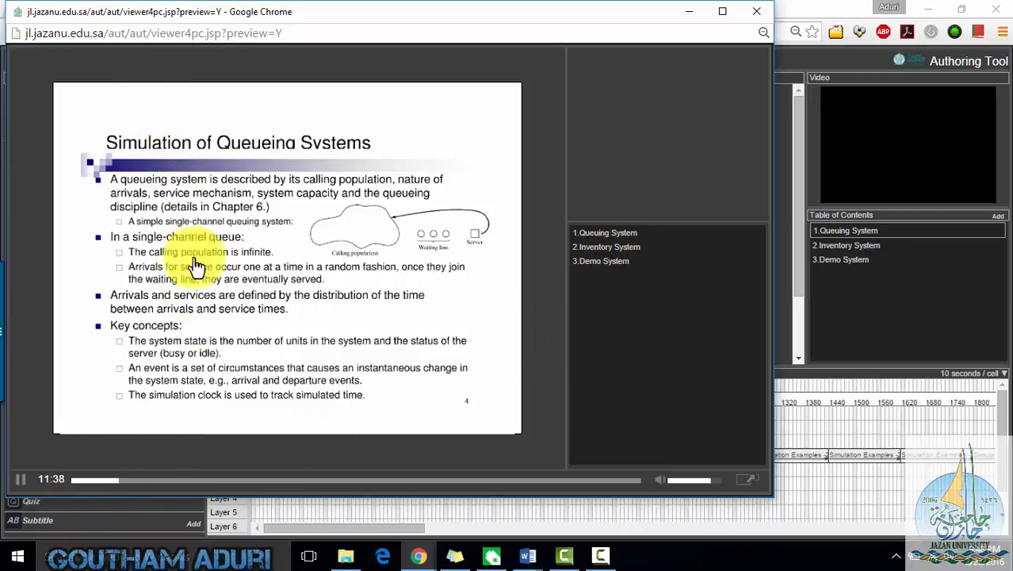
pyautogui.click(756, 11)
# Publish the DMS_Courseware_Video project and dismiss the resulting message
pyautogui.click(11, 60)
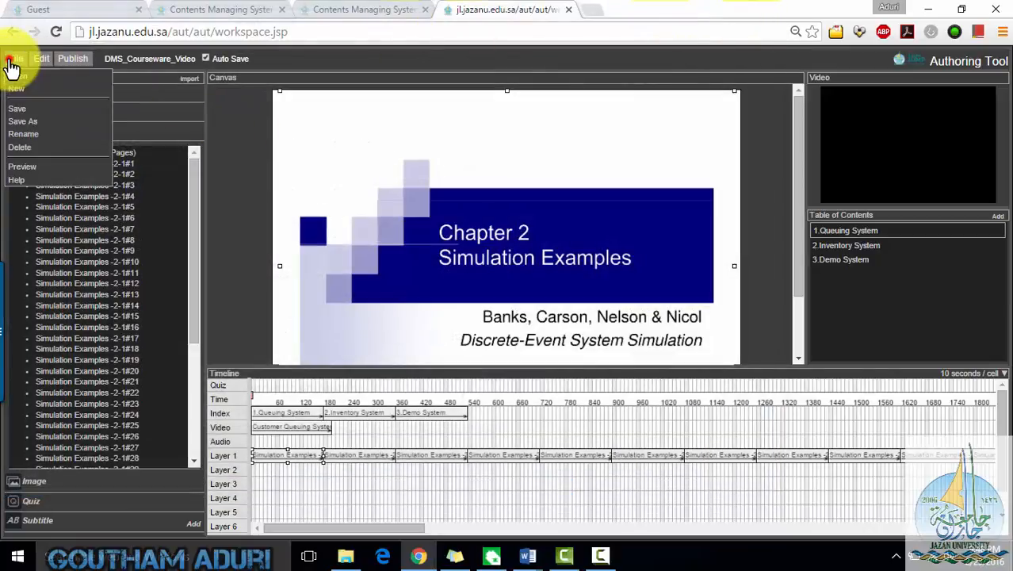
pyautogui.click(82, 62)
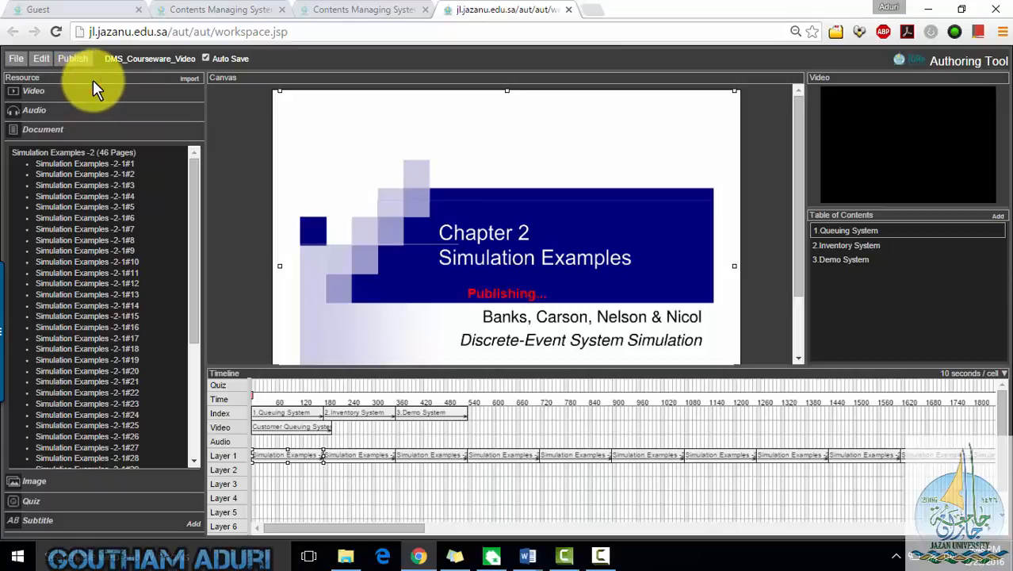
pyautogui.click(634, 148)
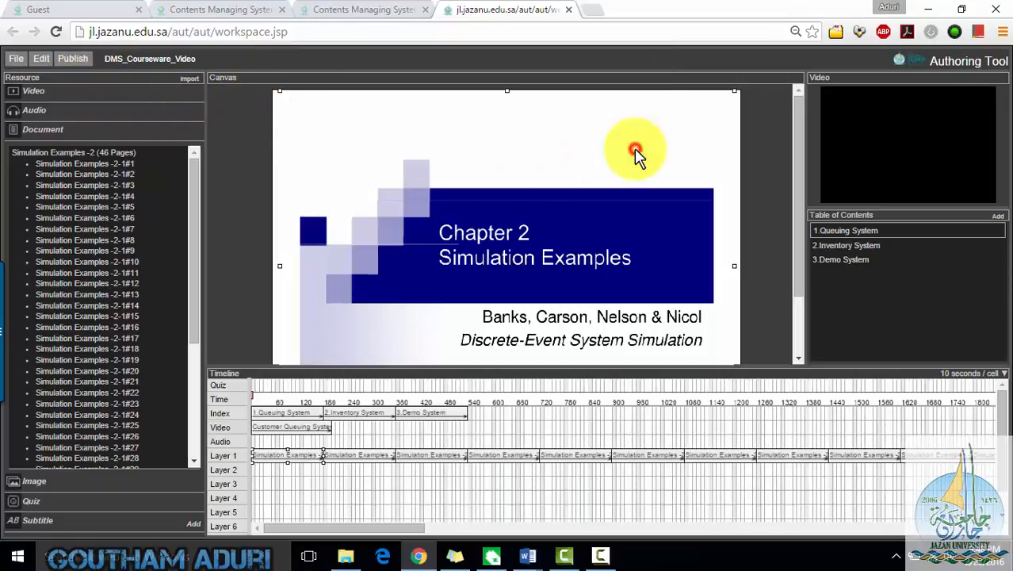
# Reload the My Resource list in the LCMS and check the entry for DMS_Courseware_Video
pyautogui.click(379, 10)
pyautogui.click(517, 10)
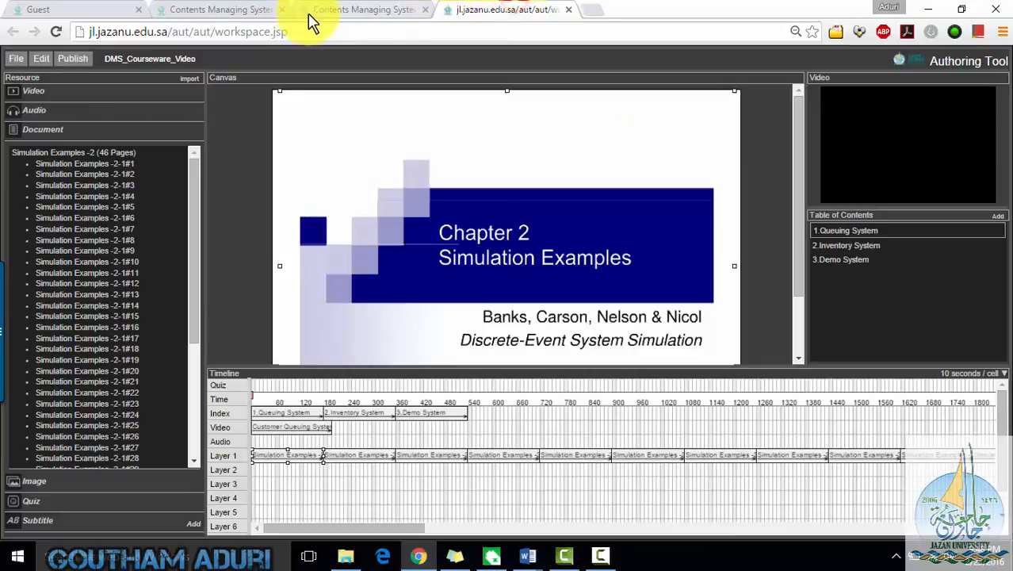
pyautogui.click(332, 10)
pyautogui.click(218, 10)
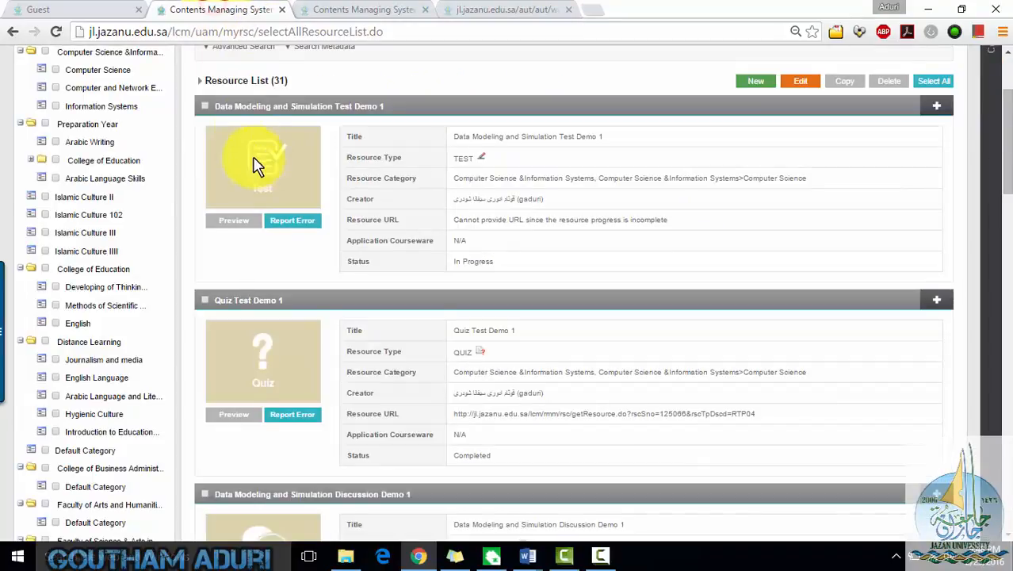
pyautogui.scroll(2, 255, 164)
pyautogui.moveTo(319, 88)
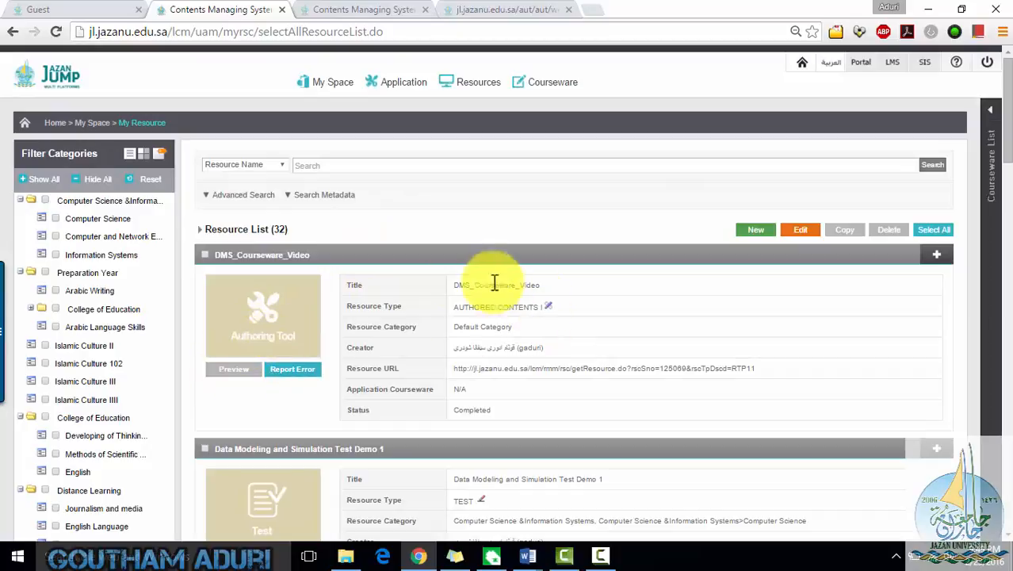
pyautogui.click(456, 9)
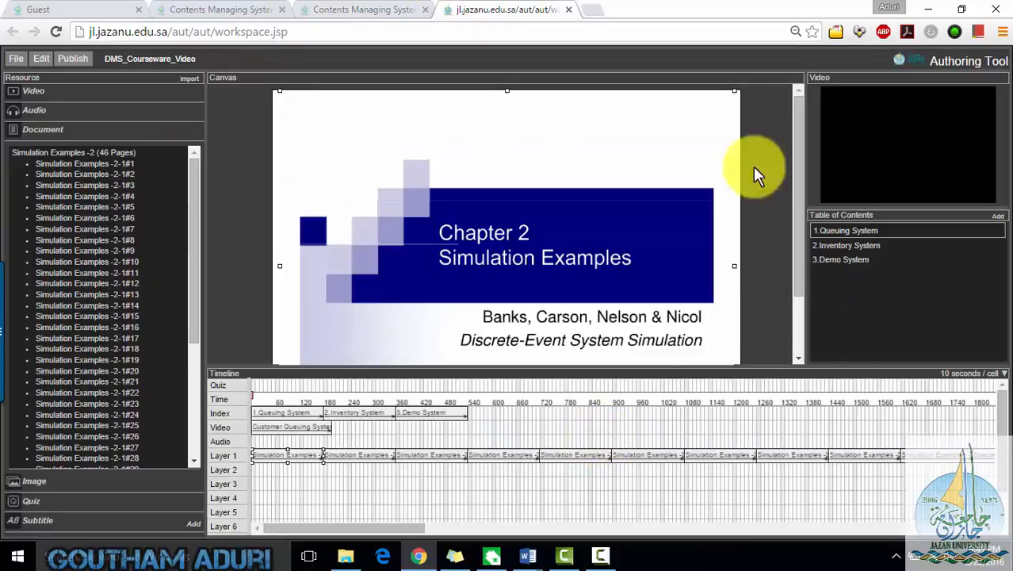
pyautogui.click(234, 11)
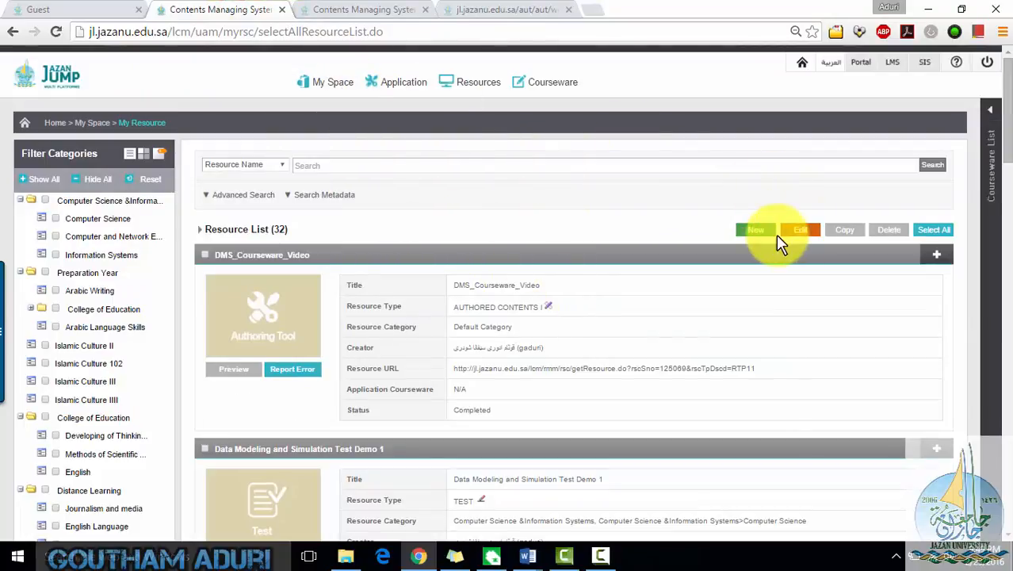
# View the resource types offered for a new resource and return to the LCMS home page
pyautogui.click(757, 232)
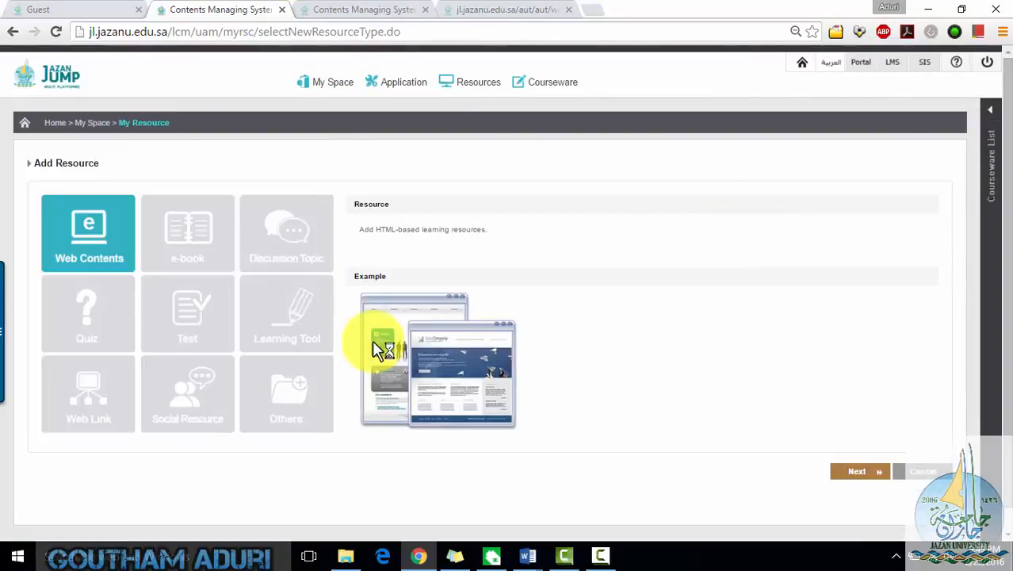
pyautogui.moveTo(374, 84)
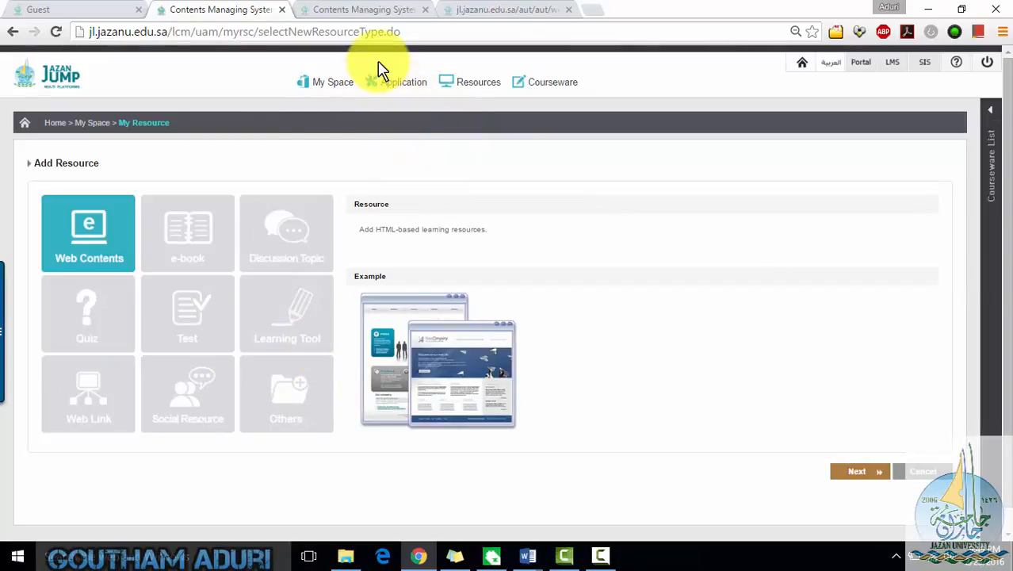
pyautogui.moveTo(561, 91)
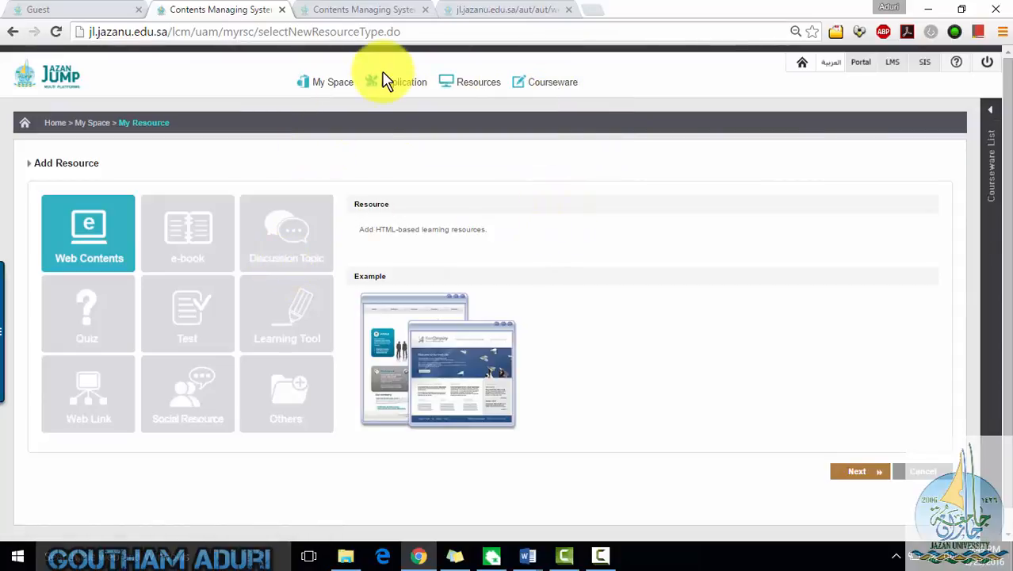
pyautogui.moveTo(397, 82)
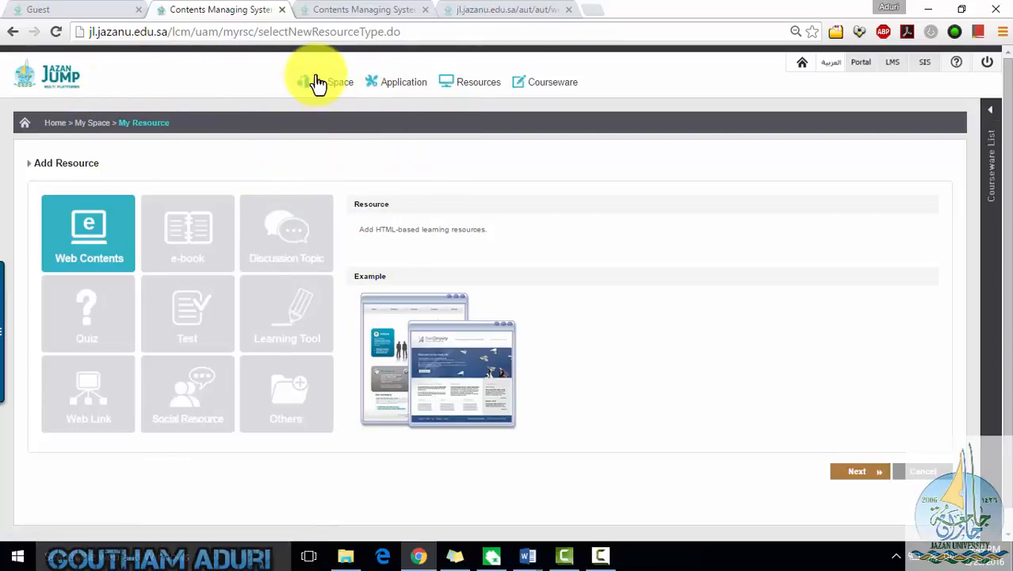
pyautogui.click(50, 125)
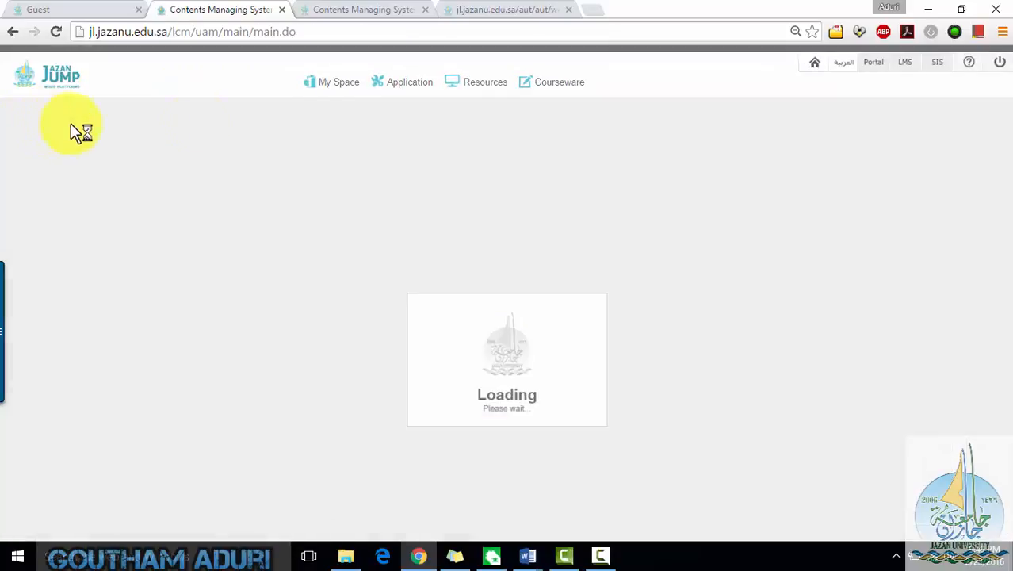